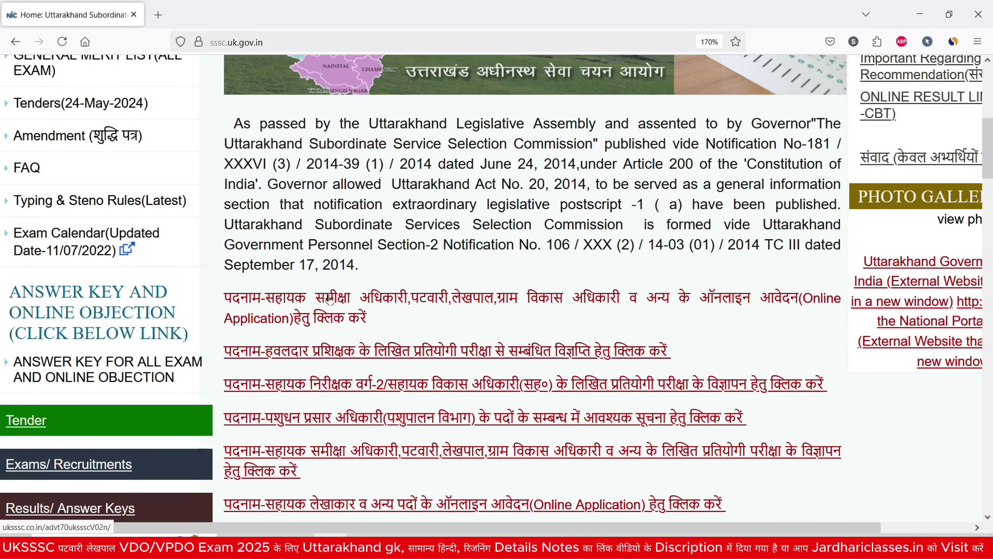
Open the Assistant Review Officer, Patwari, Lekhpal and Village Development Officer online application page and start a new application from its instructions
{"action": "left_click", "coordinate": [330, 300]}
{"action": "scroll", "coordinate": [398, 252], "scroll_direction": "down", "scroll_amount": 2}
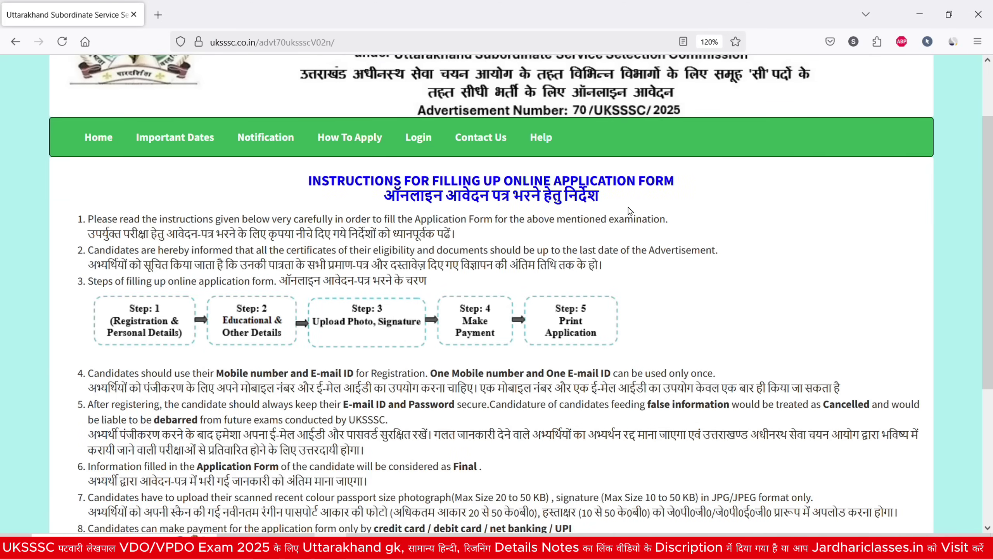
{"action": "scroll", "coordinate": [628, 210], "scroll_direction": "down", "scroll_amount": 5}
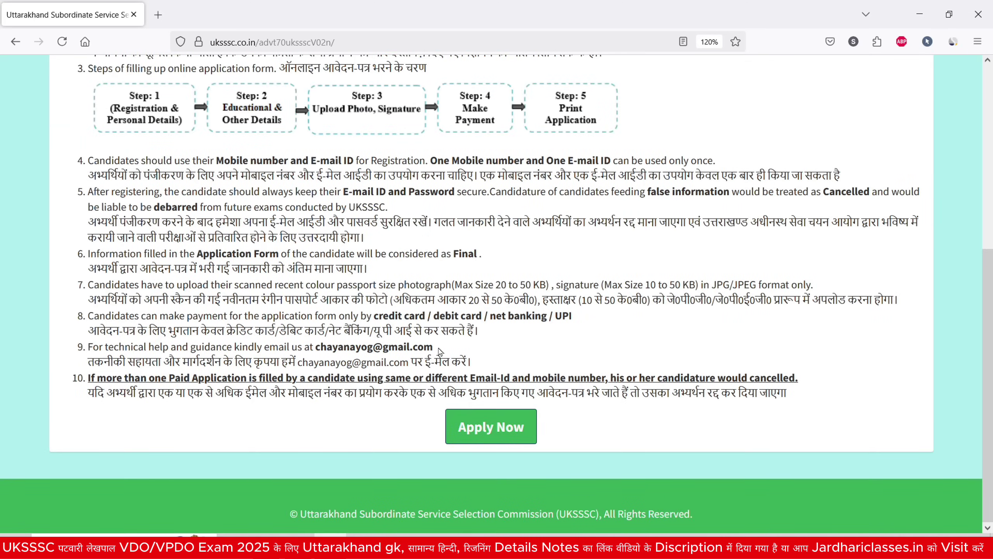
{"action": "left_click", "coordinate": [489, 429]}
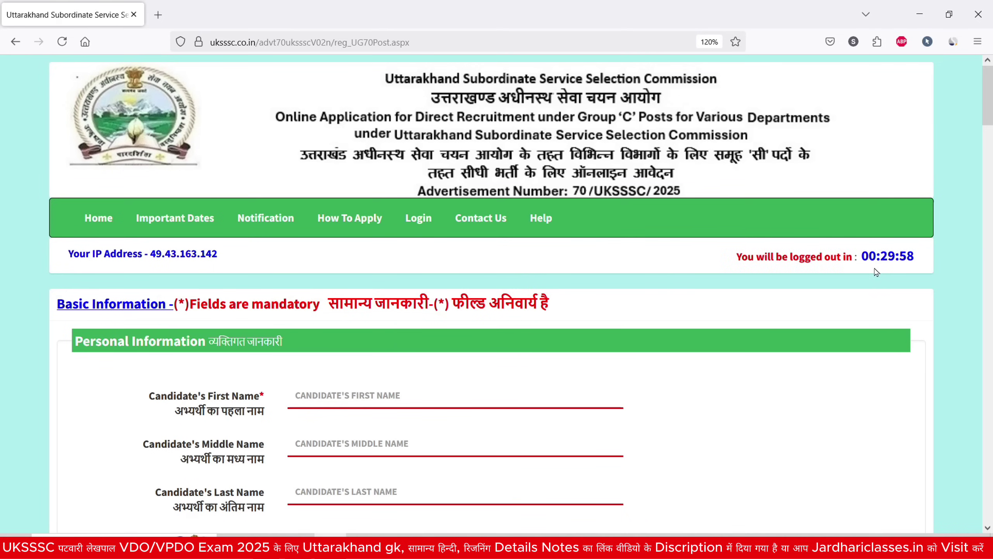
Look over the registration form's session timer and the layout of its Personal Information section
{"action": "scroll", "coordinate": [911, 192], "scroll_direction": "down", "scroll_amount": 2}
{"action": "scroll", "coordinate": [392, 244], "scroll_direction": "down", "scroll_amount": 12}
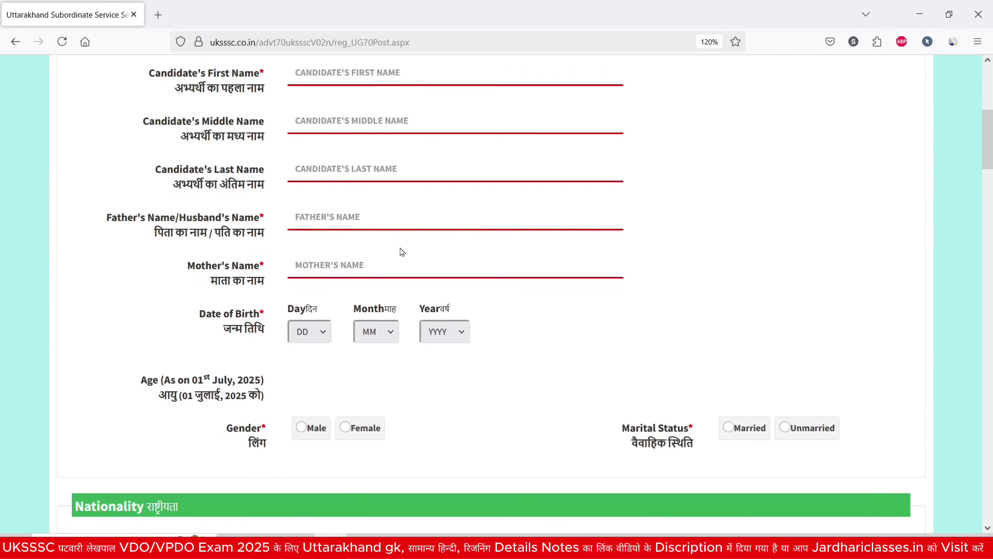
{"action": "scroll", "coordinate": [442, 331], "scroll_direction": "up", "scroll_amount": 15}
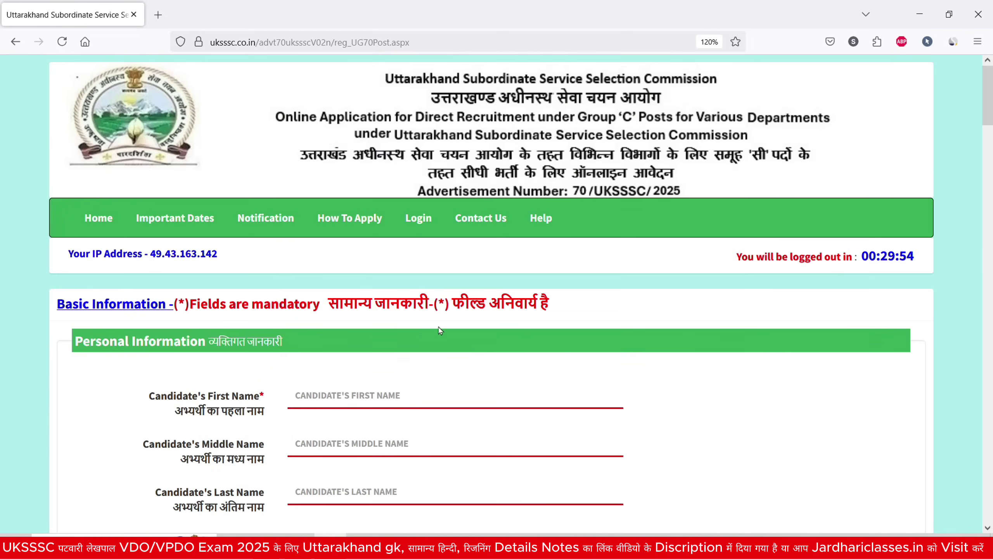
{"action": "scroll", "coordinate": [512, 333], "scroll_direction": "down", "scroll_amount": 2}
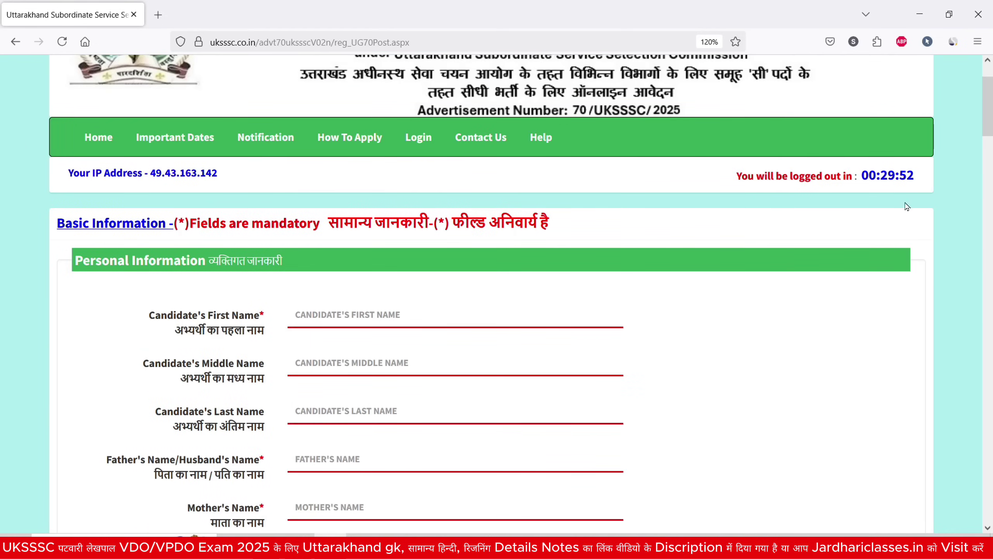
{"action": "scroll", "coordinate": [523, 218], "scroll_direction": "down", "scroll_amount": 2}
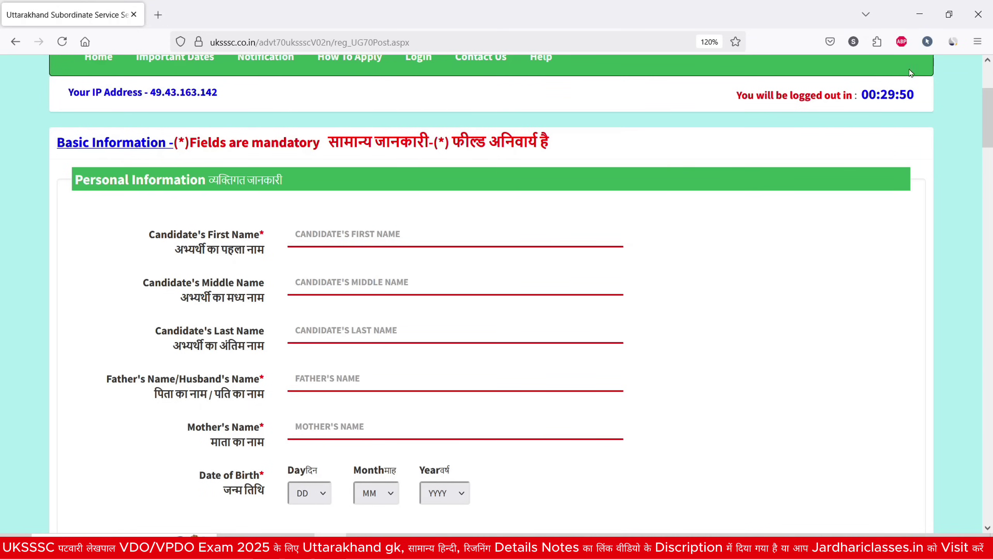
{"action": "scroll", "coordinate": [468, 169], "scroll_direction": "down", "scroll_amount": 2}
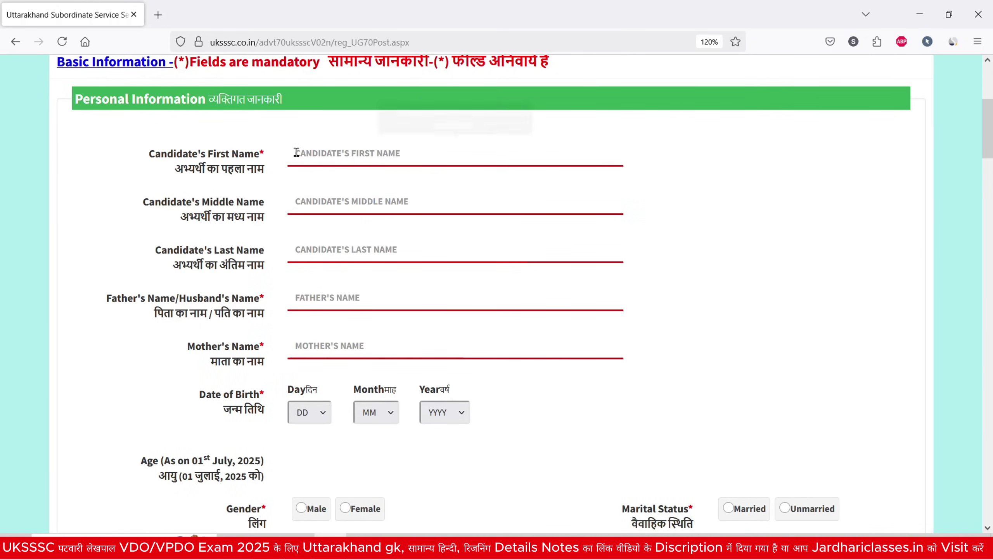
Examine the candidate name, father's and mother's name, date of birth, gender and marital status fields
{"action": "left_click", "coordinate": [312, 153]}
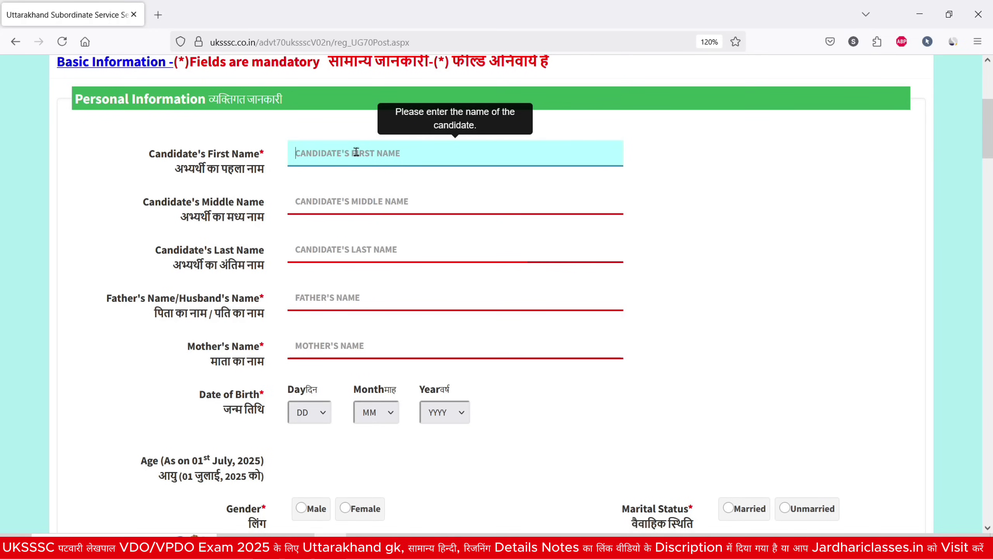
{"action": "left_click", "coordinate": [342, 201]}
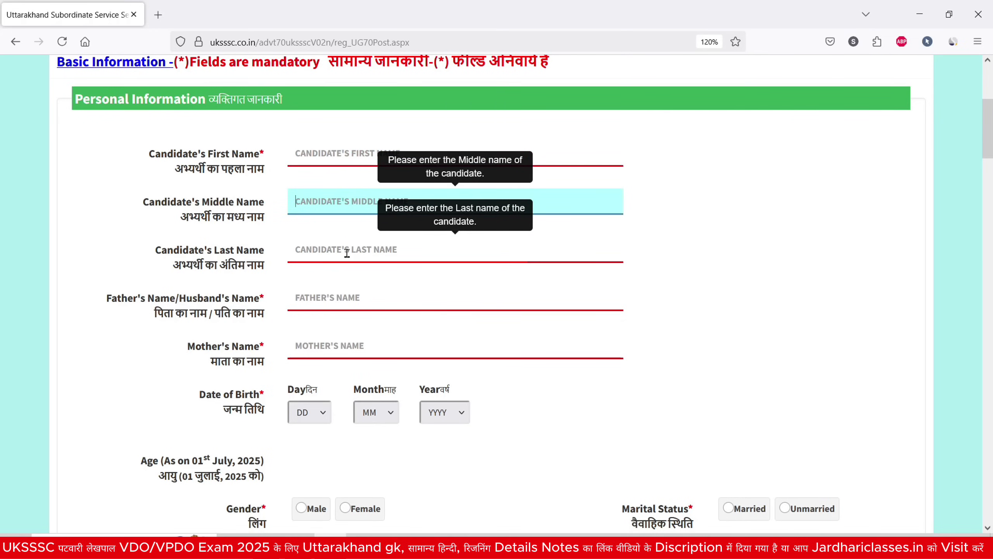
{"action": "left_click", "coordinate": [365, 246]}
{"action": "scroll", "coordinate": [333, 244], "scroll_direction": "down", "scroll_amount": 2}
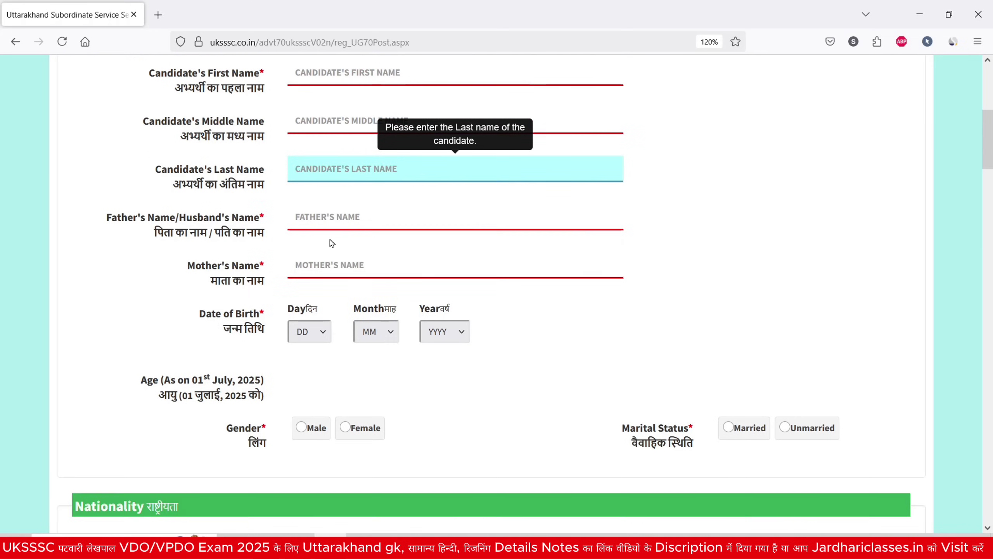
{"action": "left_click", "coordinate": [346, 220]}
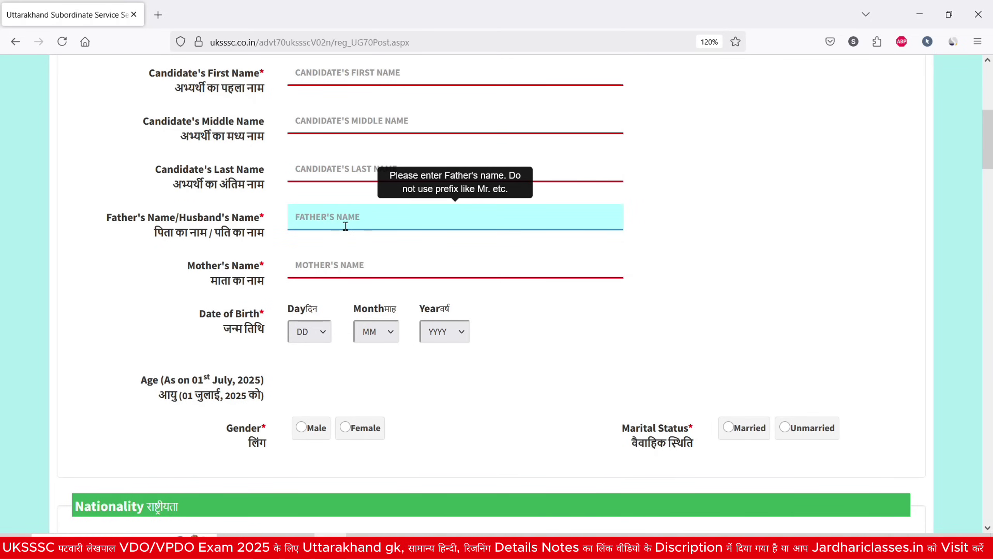
{"action": "scroll", "coordinate": [345, 227], "scroll_direction": "up", "scroll_amount": 4}
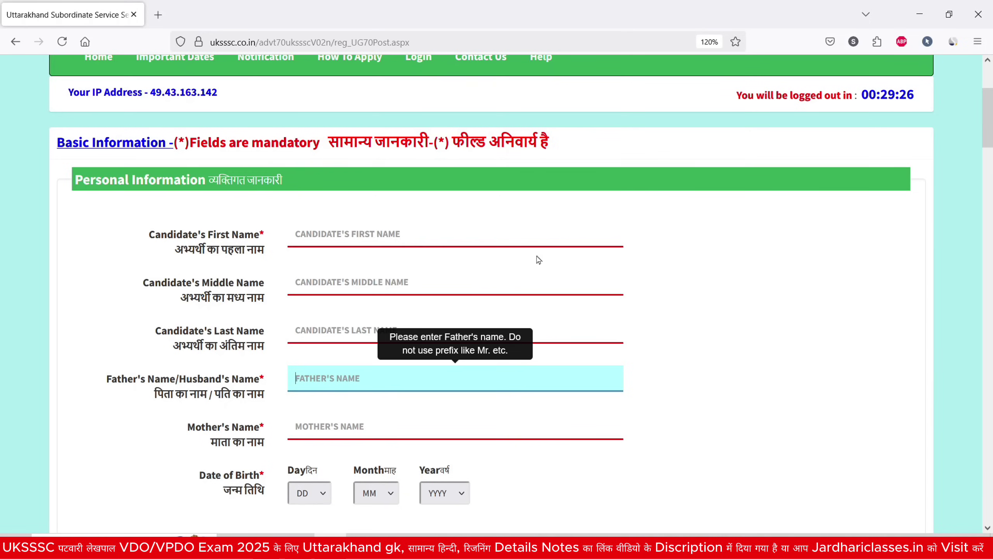
{"action": "scroll", "coordinate": [381, 289], "scroll_direction": "down", "scroll_amount": 2}
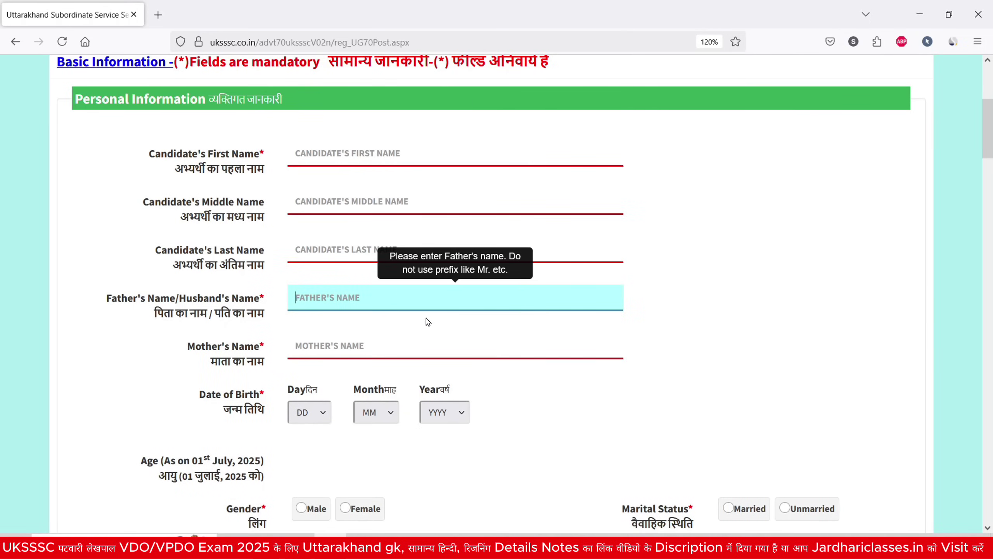
{"action": "scroll", "coordinate": [428, 322], "scroll_direction": "down", "scroll_amount": 2}
{"action": "scroll", "coordinate": [366, 256], "scroll_direction": "down", "scroll_amount": 2}
{"action": "left_click", "coordinate": [362, 188]}
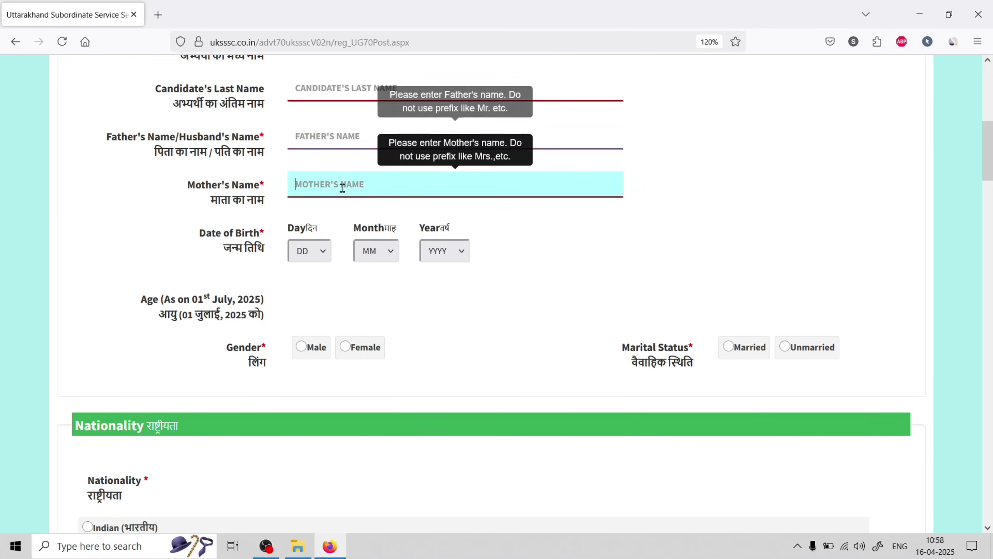
{"action": "scroll", "coordinate": [388, 194], "scroll_direction": "down", "scroll_amount": 2}
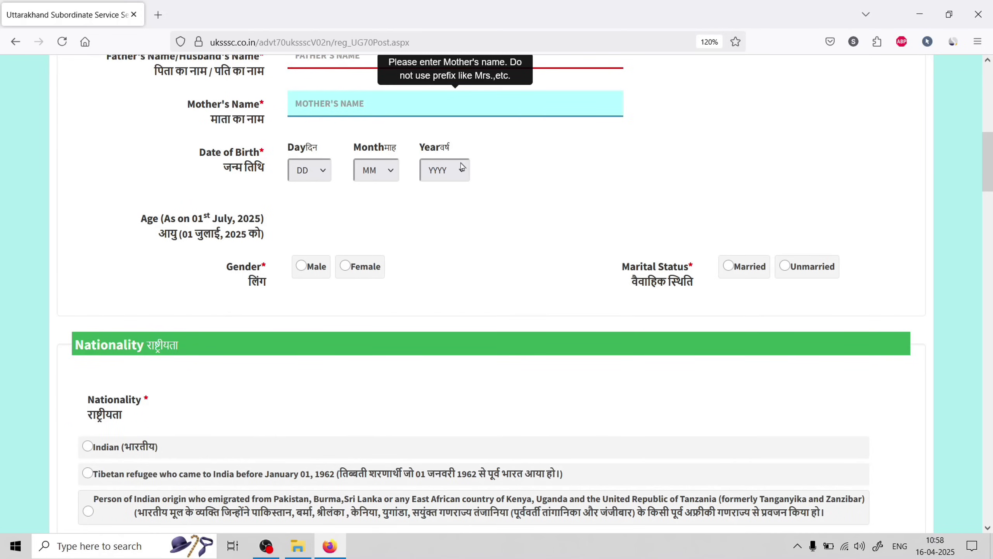
{"action": "scroll", "coordinate": [413, 206], "scroll_direction": "down", "scroll_amount": 2}
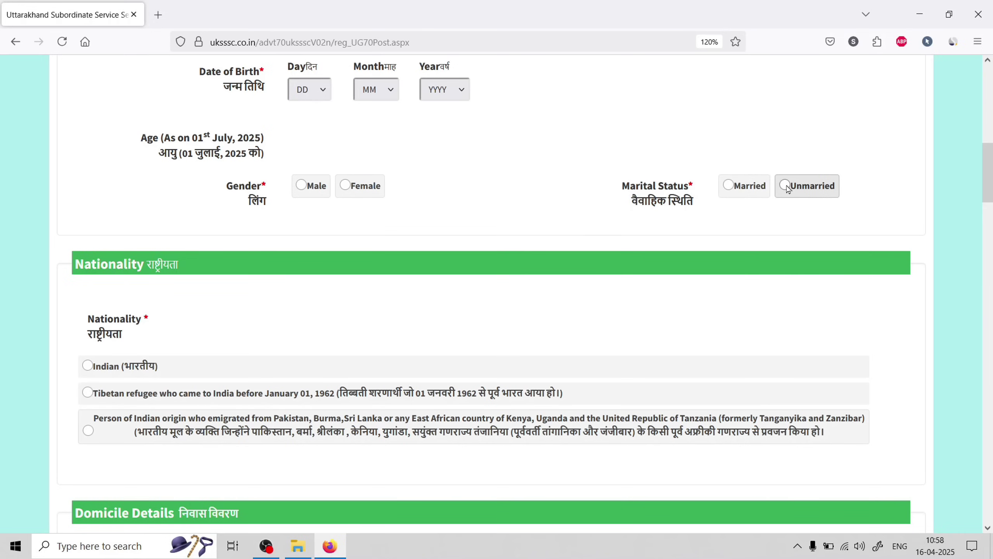
Set the nationality to Indian and answer Yes to being domiciled in Uttarakhand
{"action": "scroll", "coordinate": [217, 237], "scroll_direction": "down", "scroll_amount": 4}
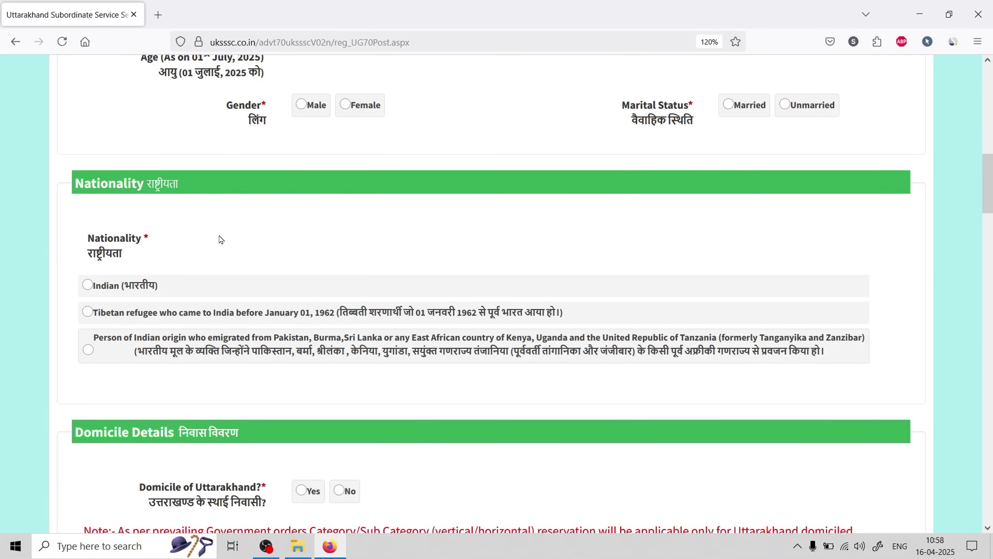
{"action": "left_click", "coordinate": [102, 207]}
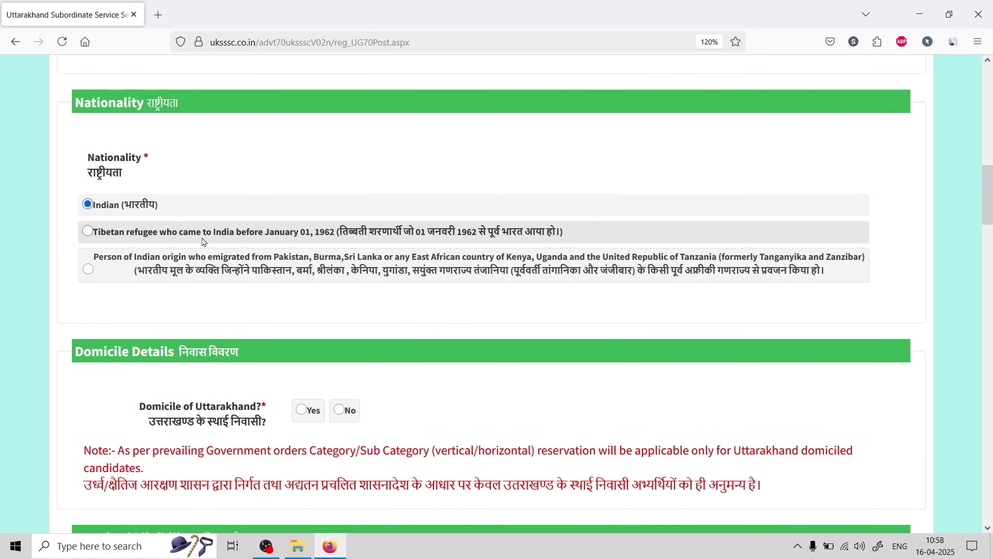
{"action": "scroll", "coordinate": [256, 266], "scroll_direction": "down", "scroll_amount": 4}
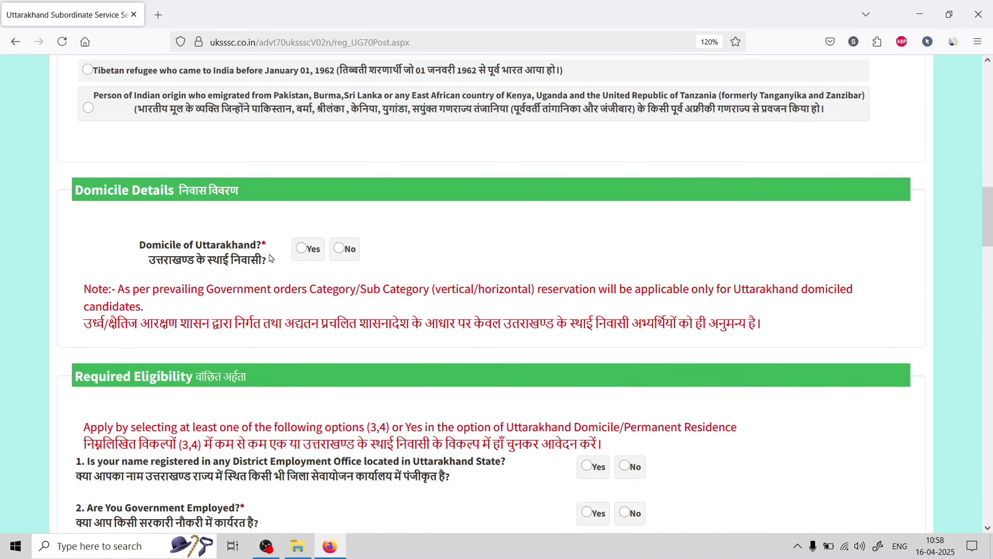
{"action": "left_click", "coordinate": [303, 253]}
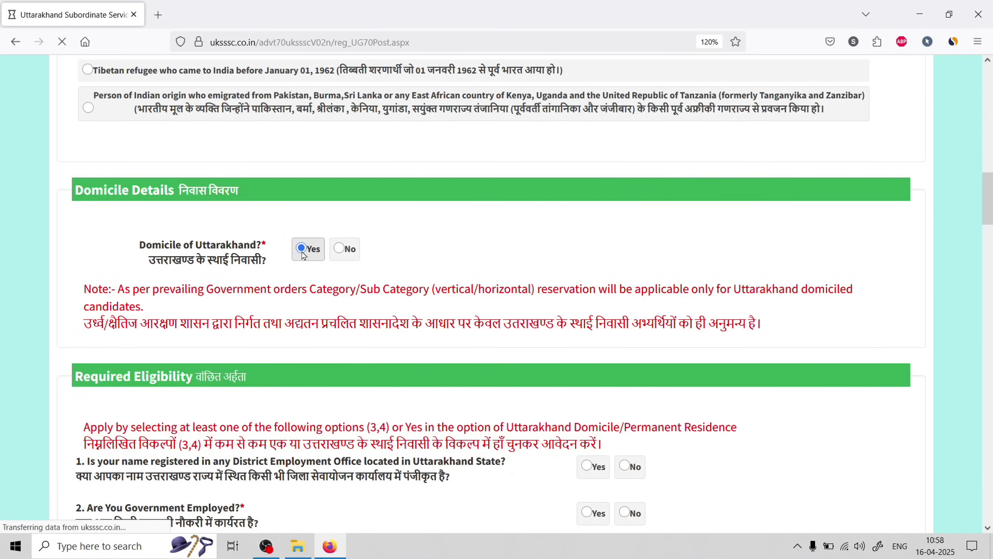
Answer Yes to District Employment Office registration and inspect its registration number, district, registration date and validity date fields
{"action": "scroll", "coordinate": [484, 276], "scroll_direction": "down", "scroll_amount": 6}
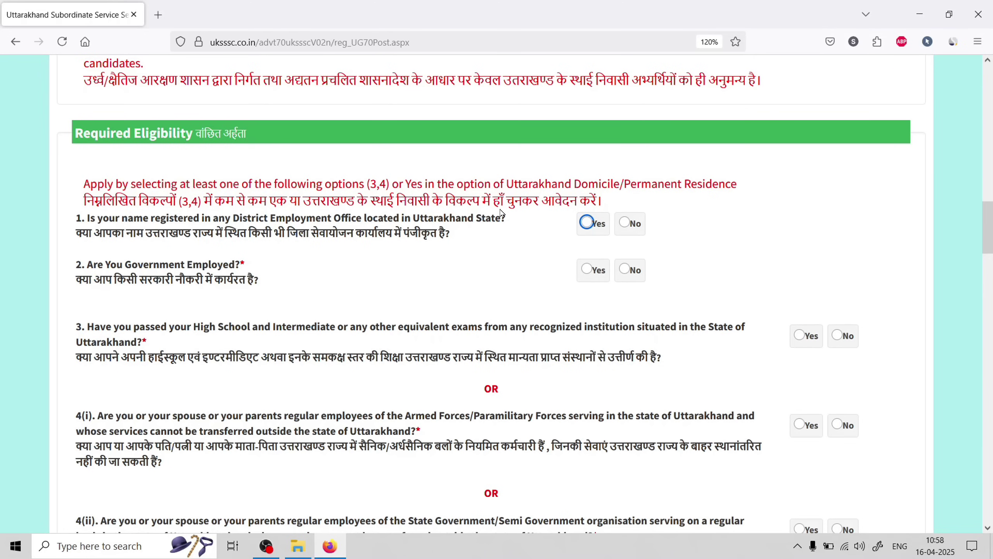
{"action": "left_click", "coordinate": [588, 223]}
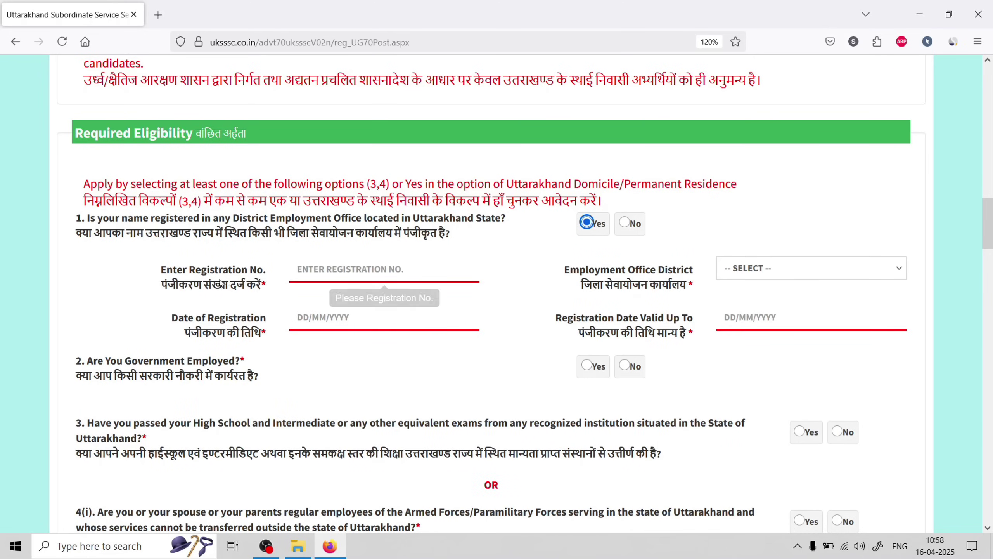
{"action": "left_click", "coordinate": [352, 272]}
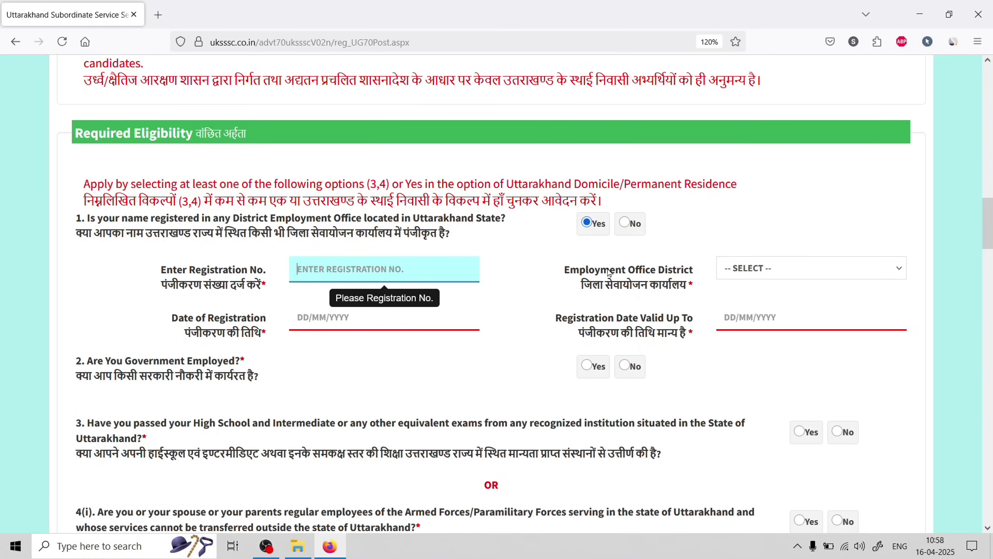
{"action": "left_click", "coordinate": [783, 268]}
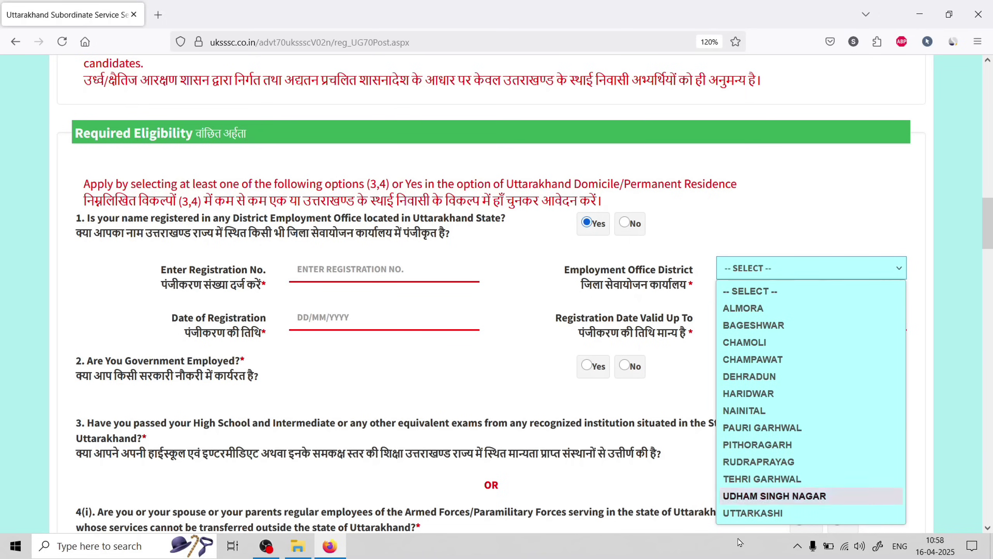
{"action": "left_click", "coordinate": [758, 270]}
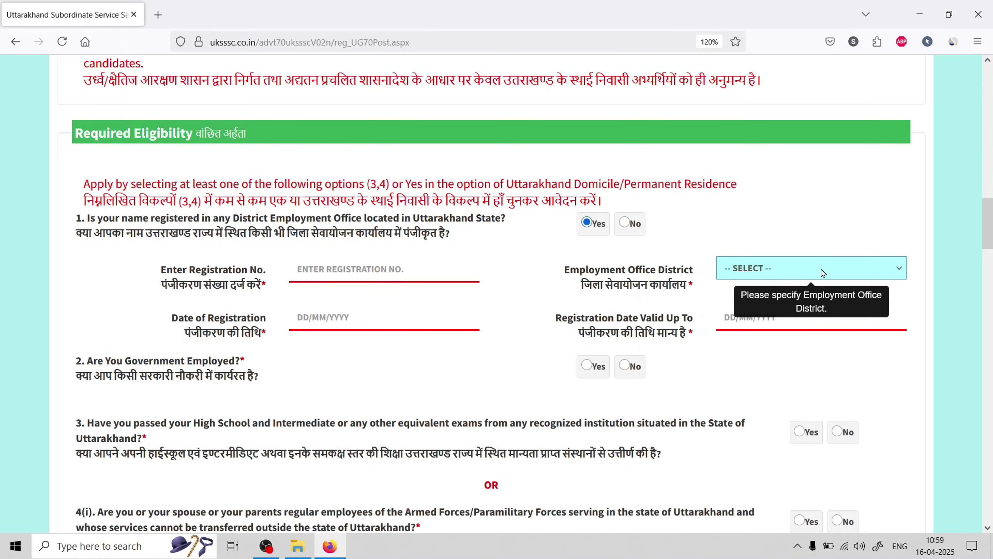
{"action": "left_click", "coordinate": [319, 318]}
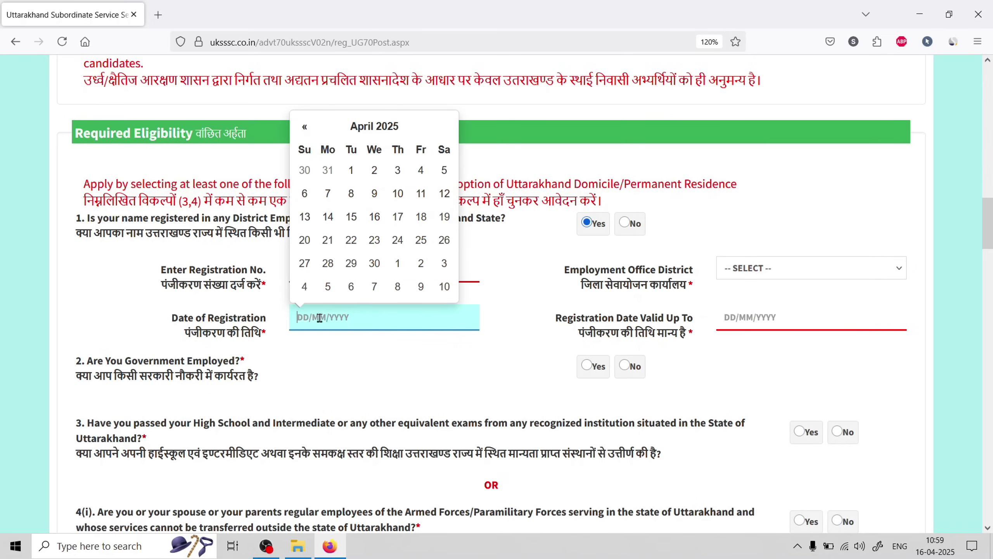
{"action": "left_click", "coordinate": [725, 320]}
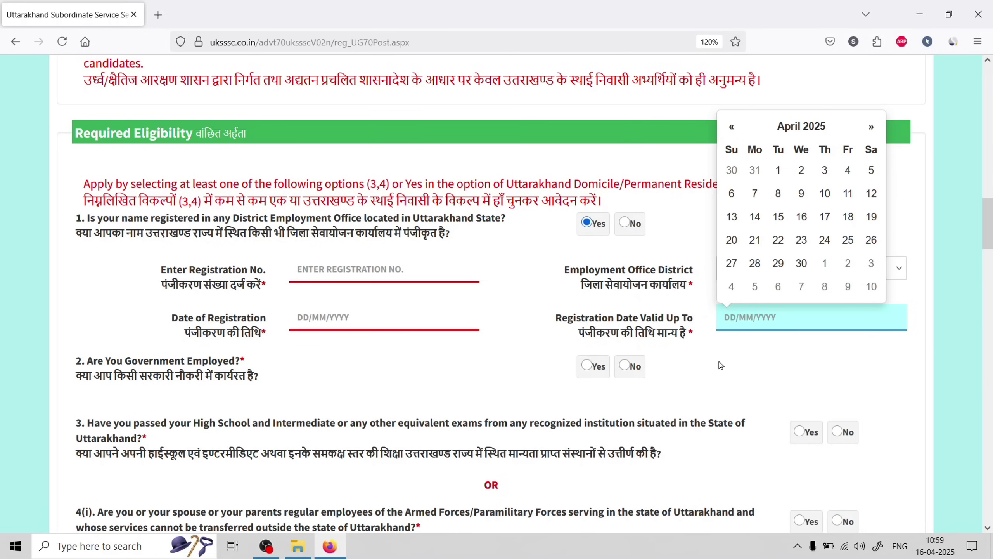
Check the extra fields required for government employees, settling on No for the government employment question
{"action": "scroll", "coordinate": [440, 315], "scroll_direction": "down", "scroll_amount": 4}
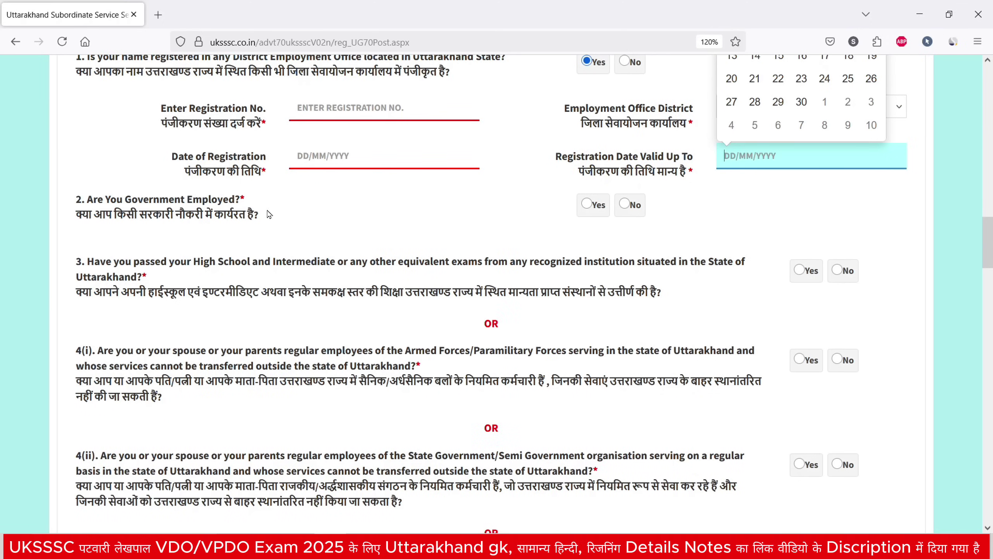
{"action": "left_click", "coordinate": [588, 205]}
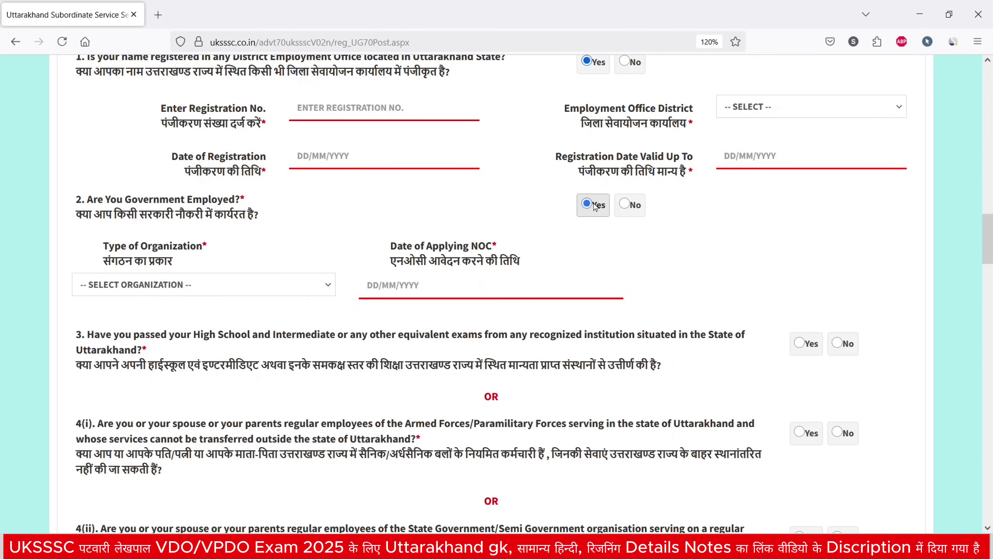
{"action": "left_click", "coordinate": [628, 206]}
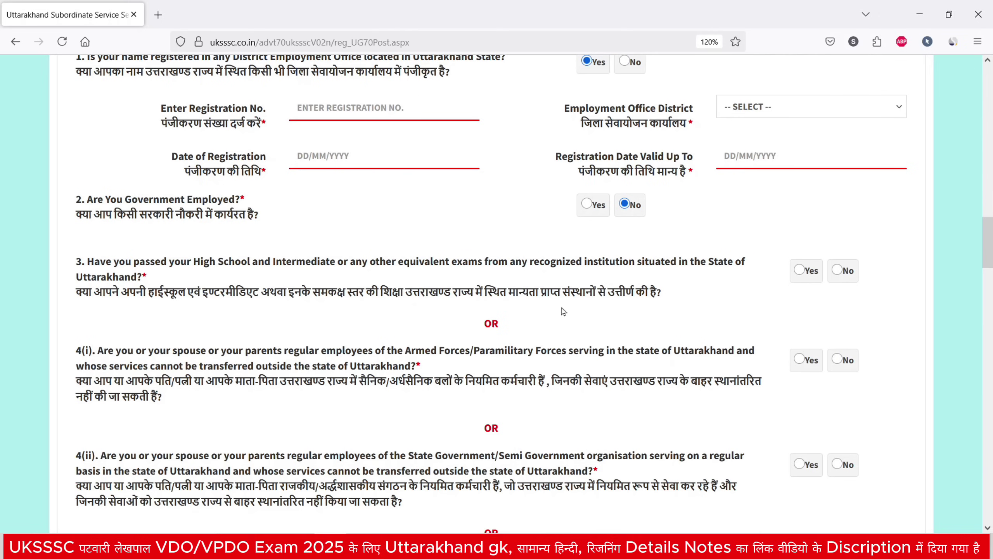
Examine eligibility questions 3 to 4(iii) about schooling in Uttarakhand and regular forces or government employment of the candidate, spouse or parents
{"action": "scroll", "coordinate": [658, 303], "scroll_direction": "down", "scroll_amount": 2}
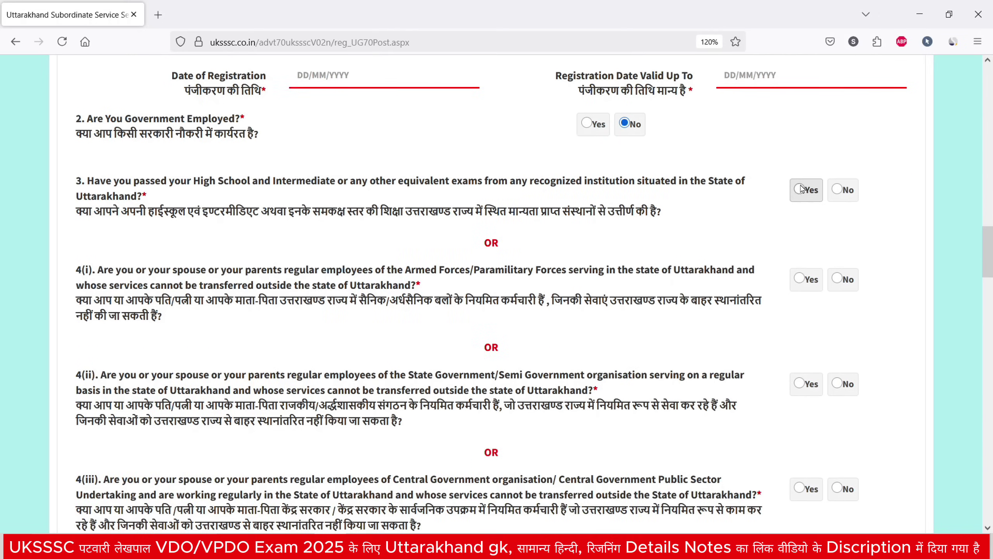
{"action": "scroll", "coordinate": [772, 258], "scroll_direction": "down", "scroll_amount": 2}
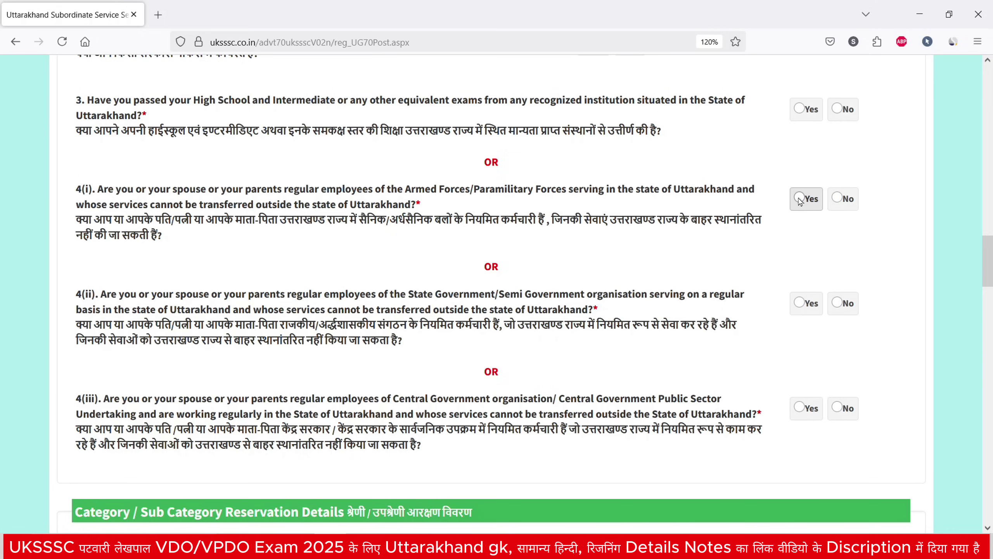
{"action": "scroll", "coordinate": [778, 272], "scroll_direction": "down", "scroll_amount": 2}
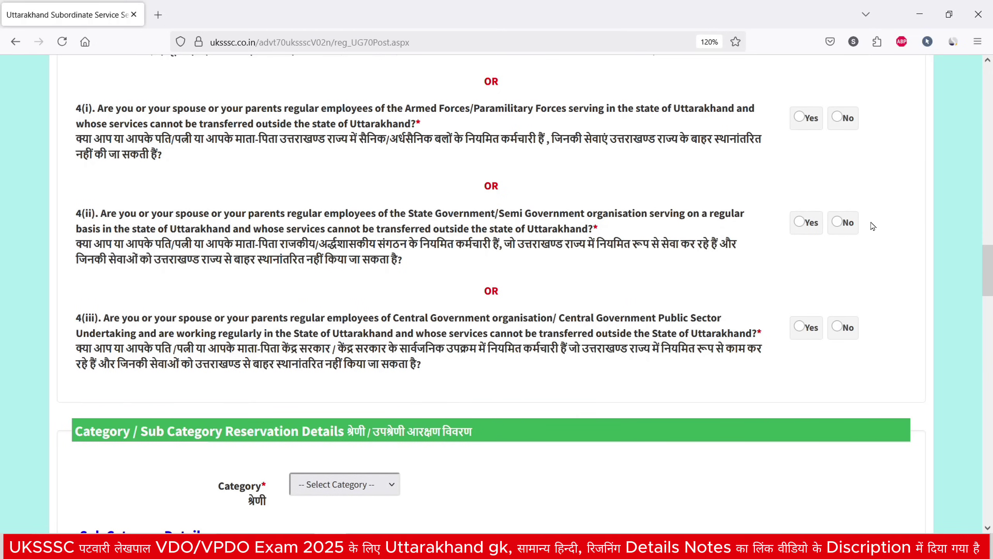
{"action": "scroll", "coordinate": [503, 306], "scroll_direction": "down", "scroll_amount": 2}
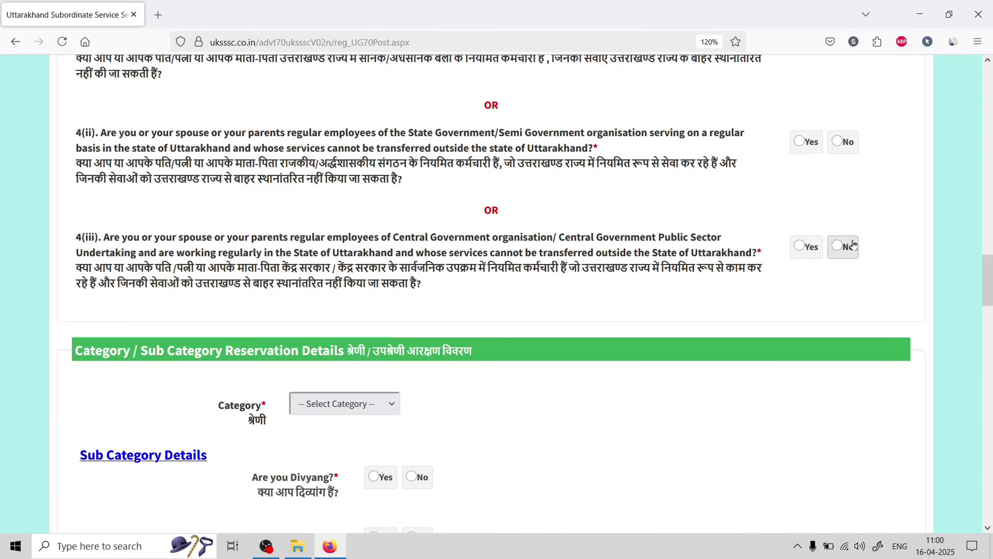
Set the reservation category to Unreserved/General
{"action": "scroll", "coordinate": [522, 278], "scroll_direction": "down", "scroll_amount": 3}
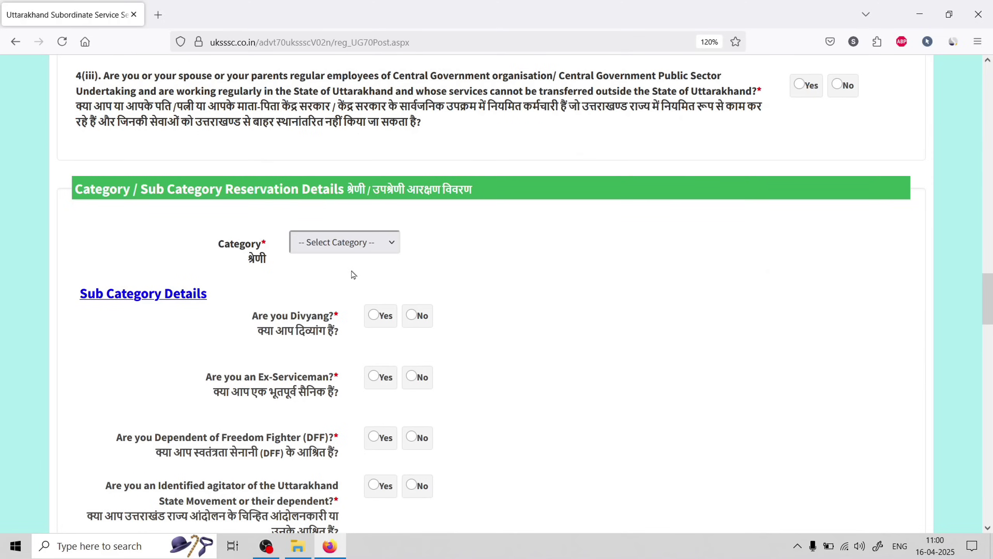
{"action": "scroll", "coordinate": [391, 231], "scroll_direction": "down", "scroll_amount": 2}
{"action": "left_click", "coordinate": [336, 164]}
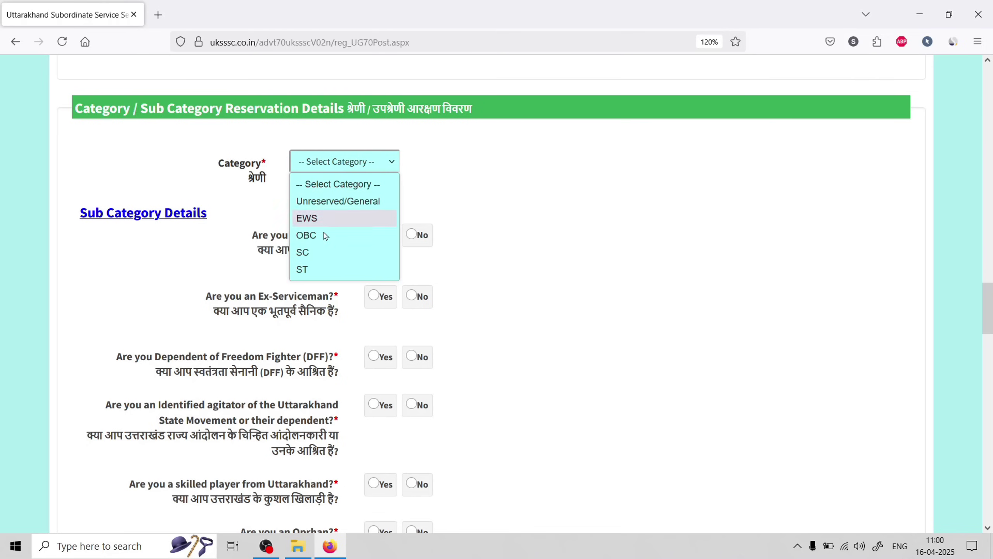
{"action": "left_click", "coordinate": [326, 201]}
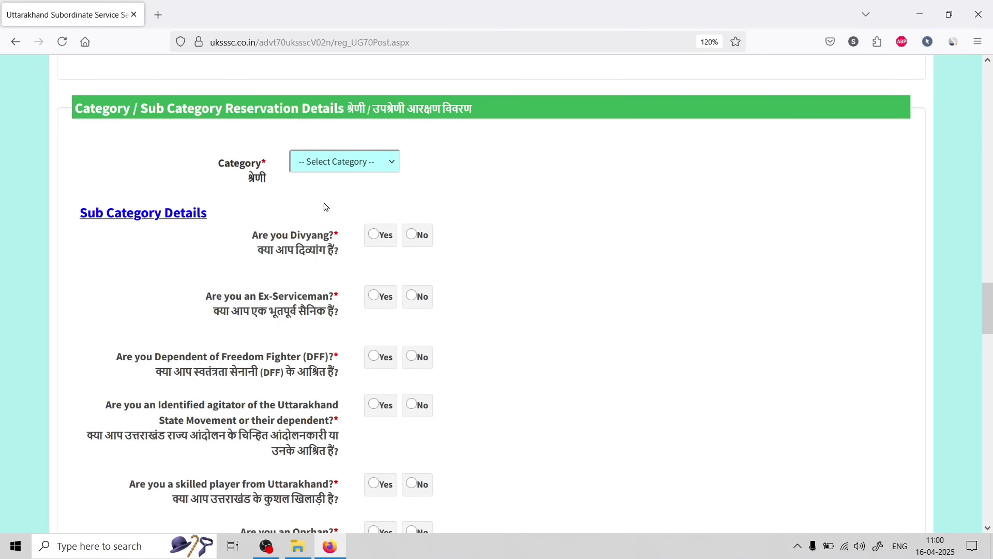
Answer No to both the Divyang and the Ex-Serviceman questions in the sub category details
{"action": "scroll", "coordinate": [278, 205], "scroll_direction": "down", "scroll_amount": 2}
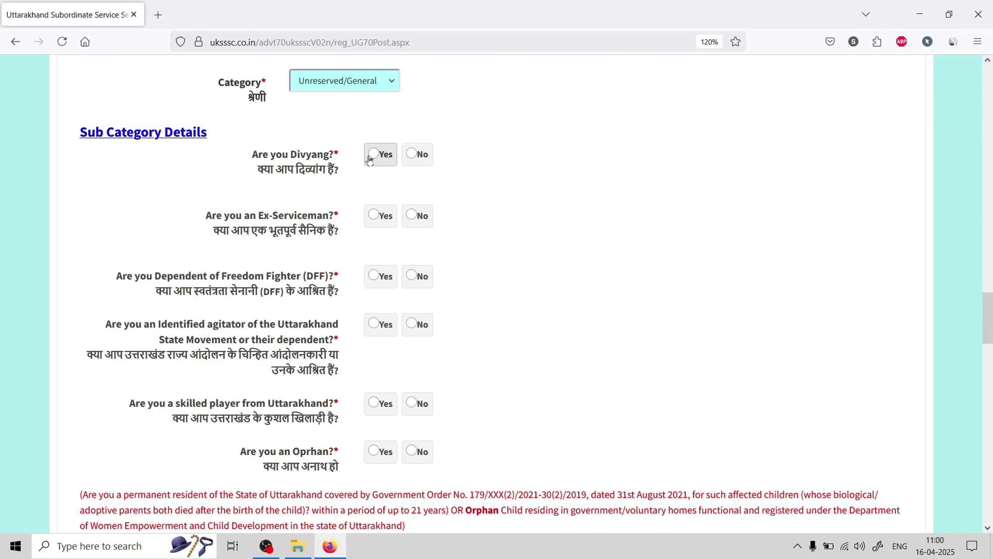
{"action": "scroll", "coordinate": [336, 206], "scroll_direction": "down", "scroll_amount": 2}
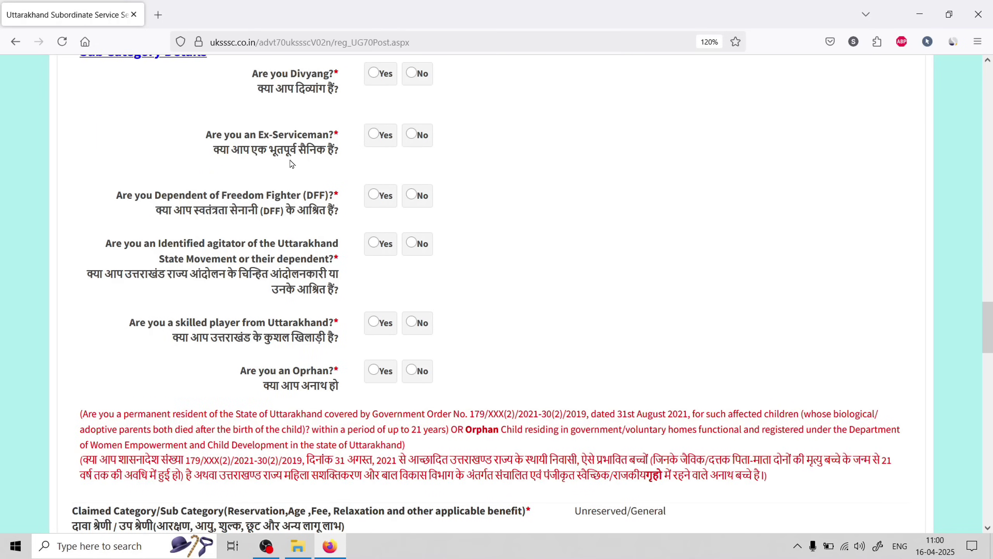
{"action": "scroll", "coordinate": [357, 229], "scroll_direction": "up", "scroll_amount": 4}
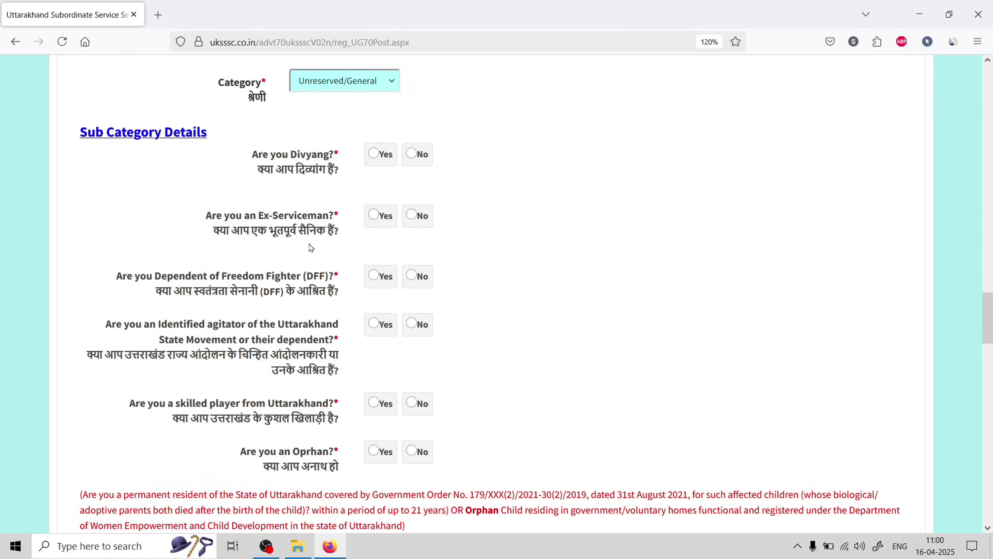
{"action": "scroll", "coordinate": [356, 225], "scroll_direction": "down", "scroll_amount": 4}
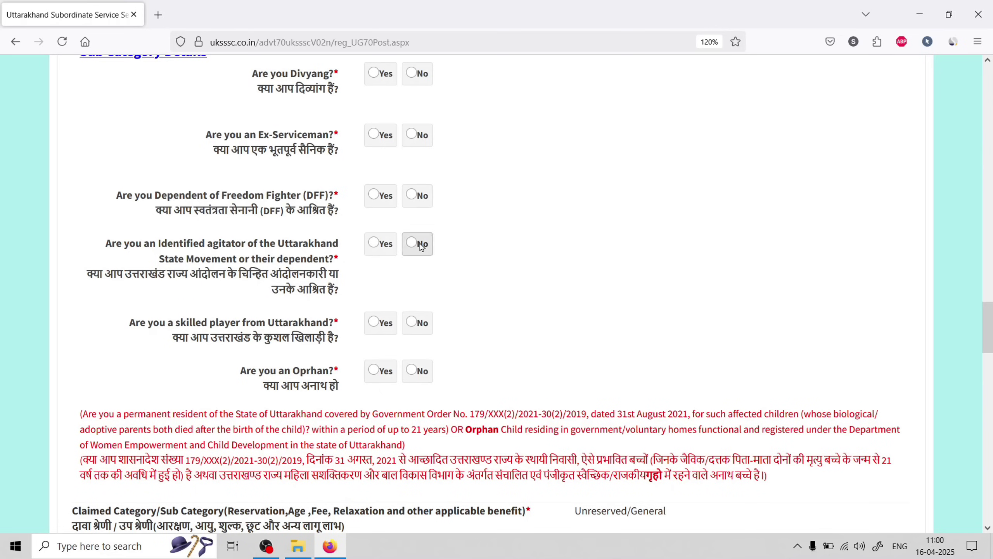
{"action": "scroll", "coordinate": [408, 249], "scroll_direction": "up", "scroll_amount": 2}
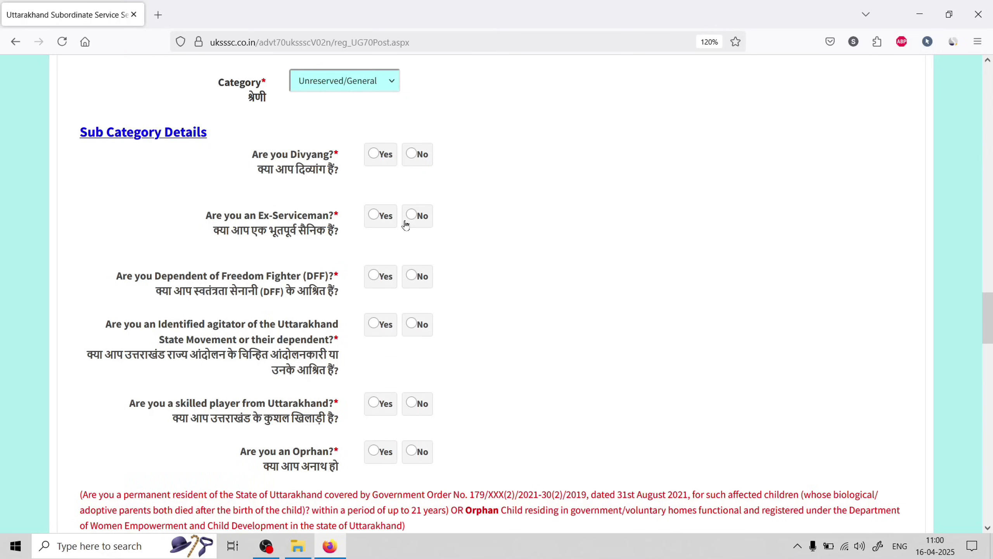
{"action": "left_click", "coordinate": [411, 154]}
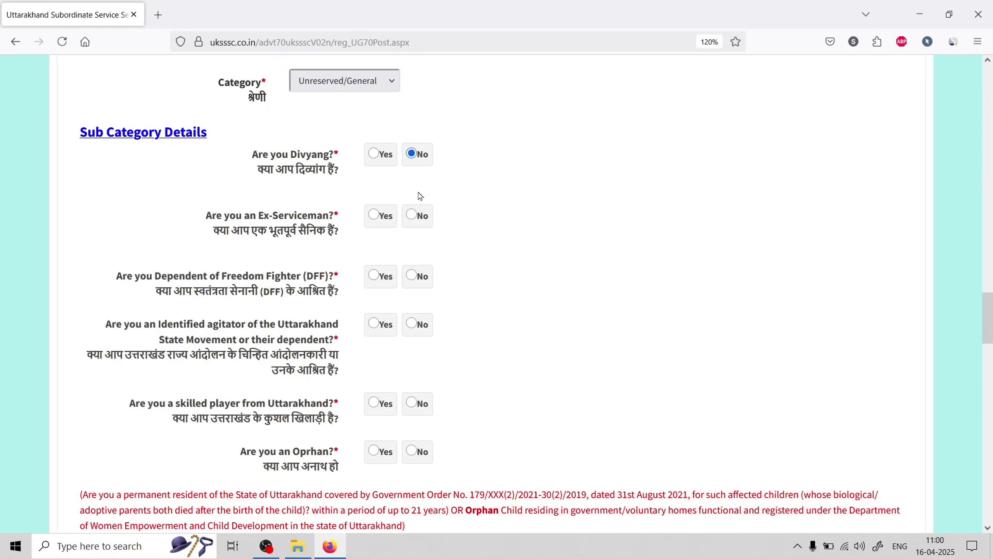
{"action": "left_click", "coordinate": [412, 215]}
{"action": "scroll", "coordinate": [401, 312], "scroll_direction": "down", "scroll_amount": 2}
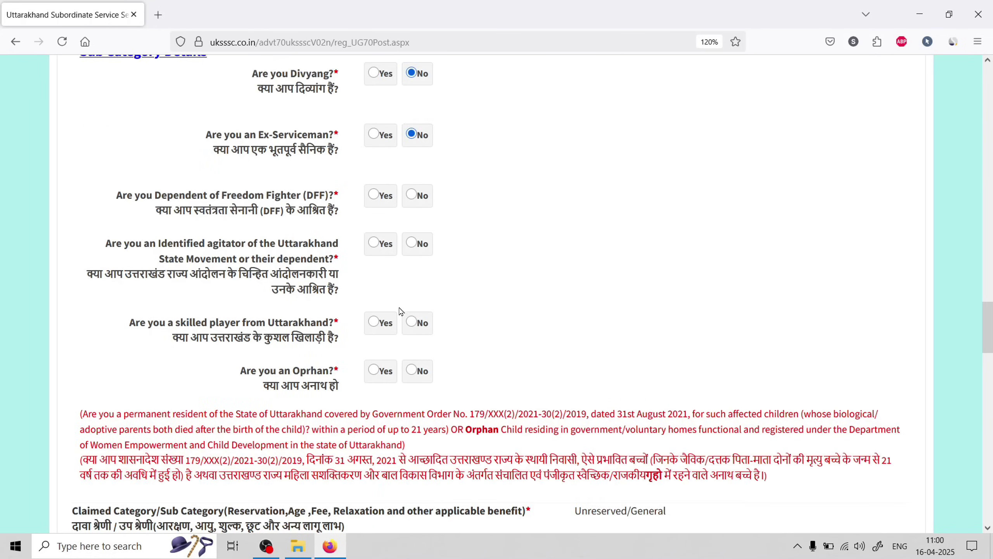
{"action": "scroll", "coordinate": [391, 216], "scroll_direction": "up", "scroll_amount": 2}
Review the claimed category and examine the email, confirm email, mobile number and alternate mobile number fields in the contact details
{"action": "scroll", "coordinate": [419, 225], "scroll_direction": "down", "scroll_amount": 8}
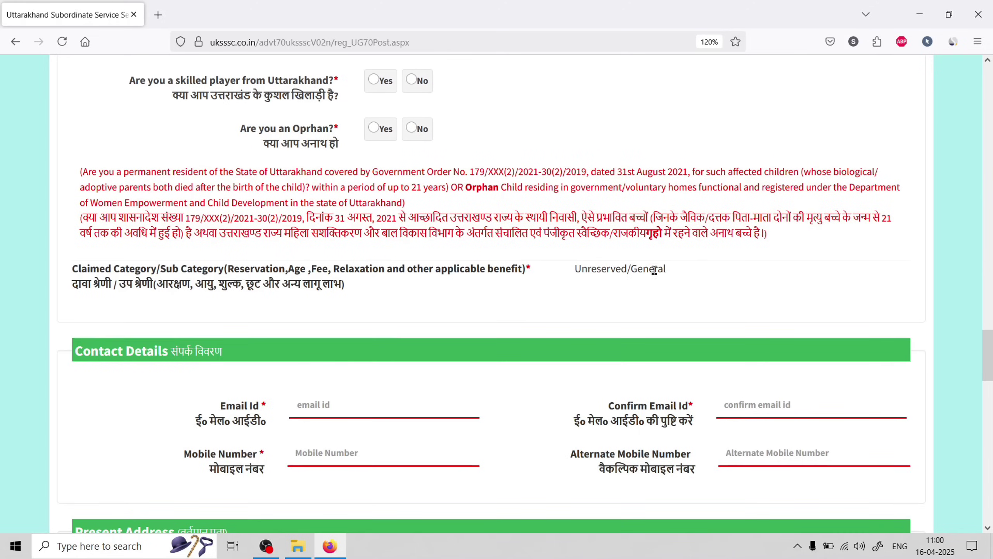
{"action": "scroll", "coordinate": [636, 288], "scroll_direction": "down", "scroll_amount": 4}
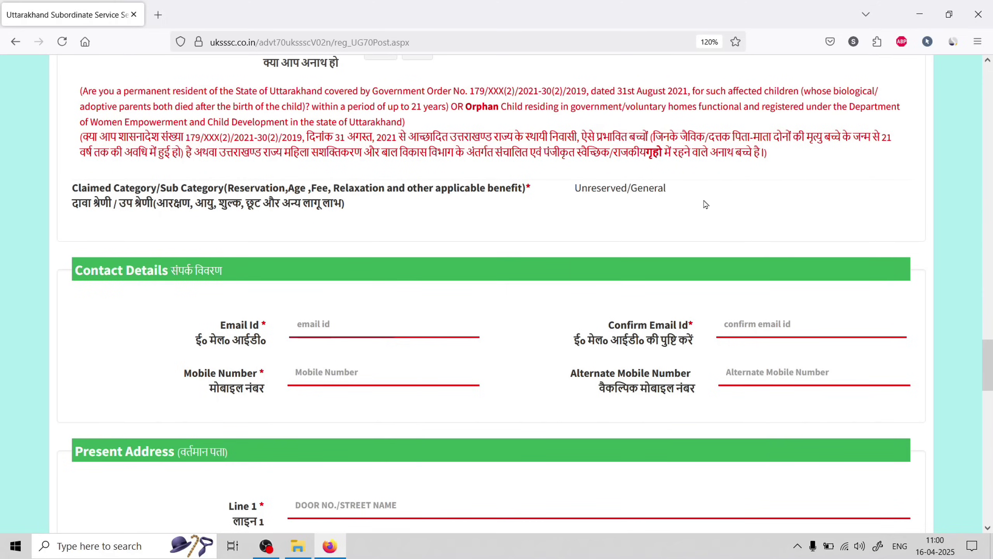
{"action": "scroll", "coordinate": [324, 247], "scroll_direction": "down", "scroll_amount": 2}
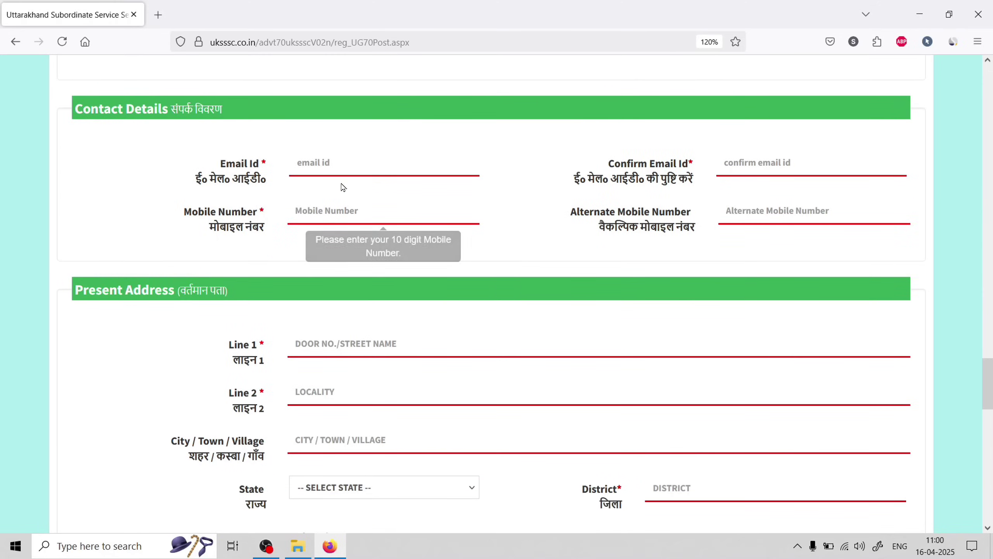
{"action": "left_click", "coordinate": [336, 168]}
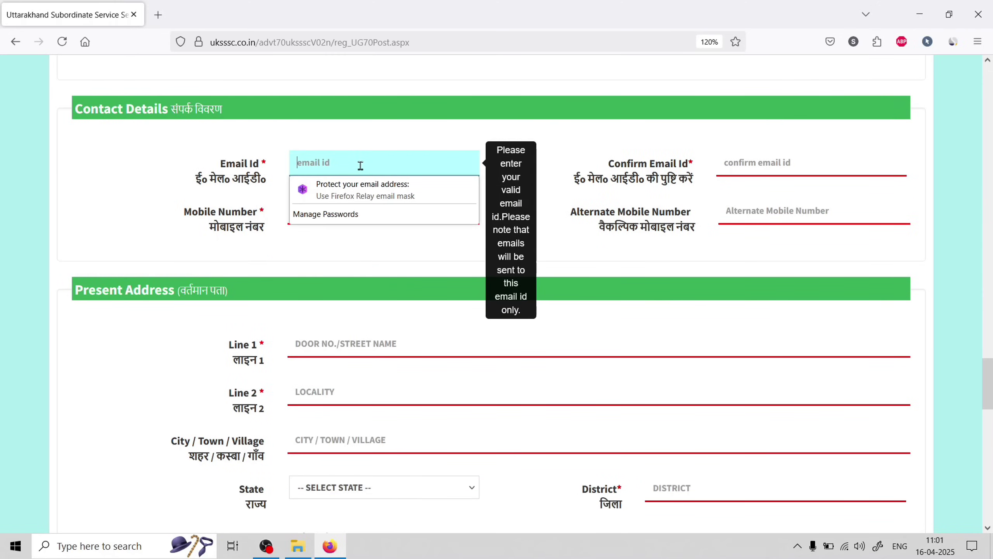
{"action": "left_click", "coordinate": [776, 165]}
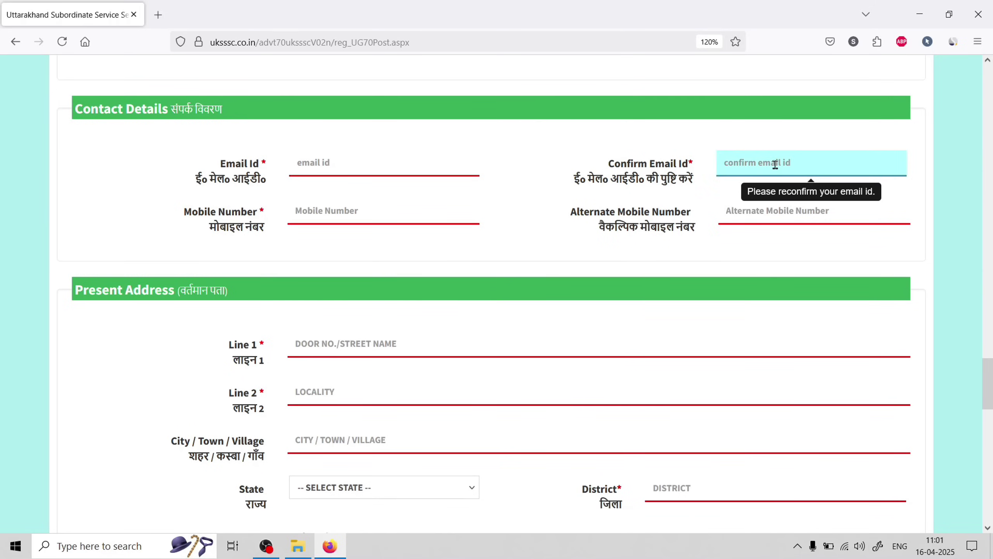
{"action": "left_click", "coordinate": [312, 211]}
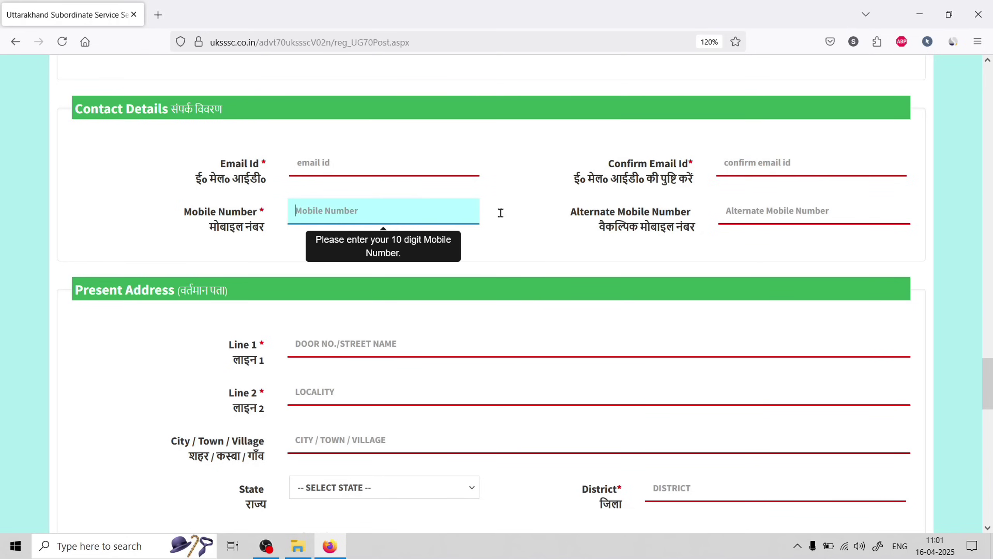
{"action": "left_click", "coordinate": [754, 202]}
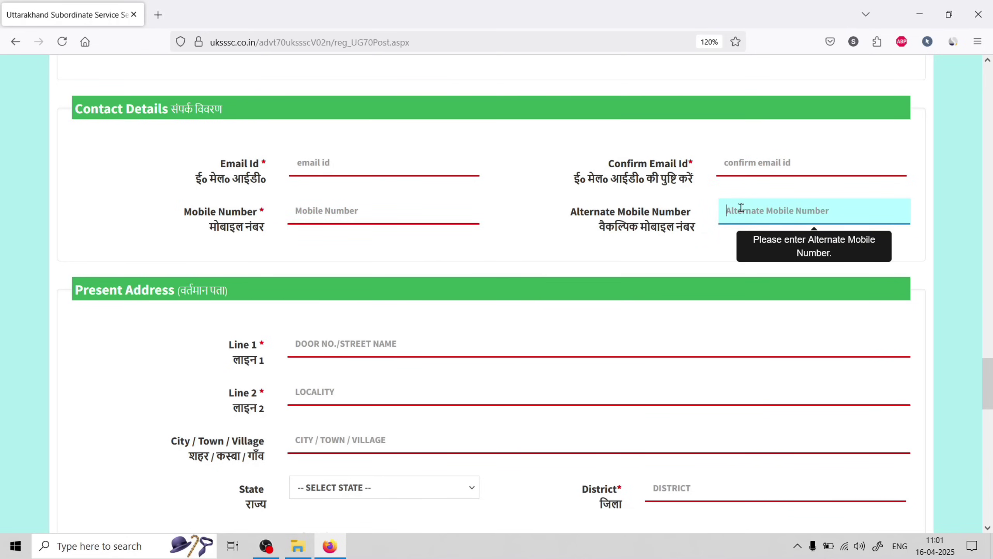
{"action": "left_click", "coordinate": [332, 162]}
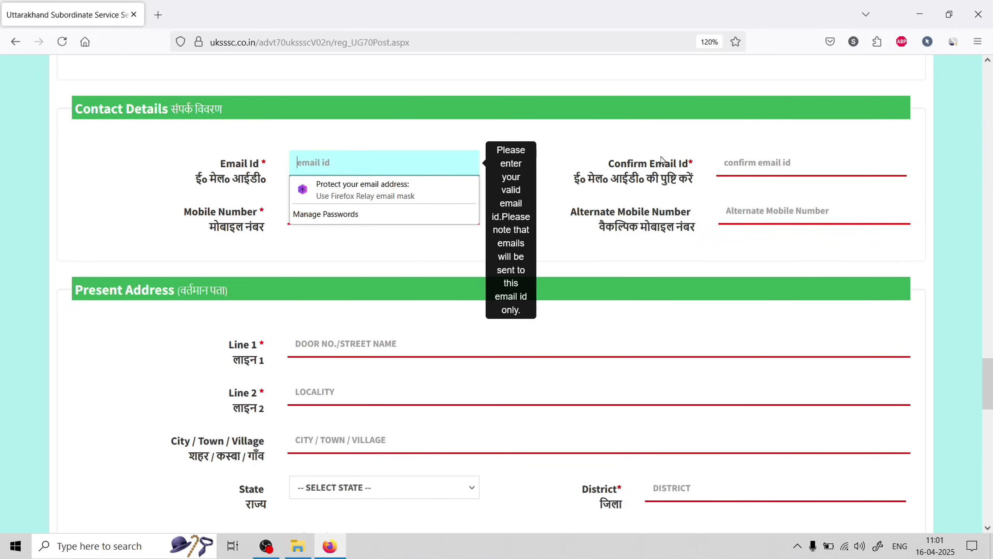
{"action": "left_click", "coordinate": [756, 160]}
{"action": "left_click", "coordinate": [335, 211]}
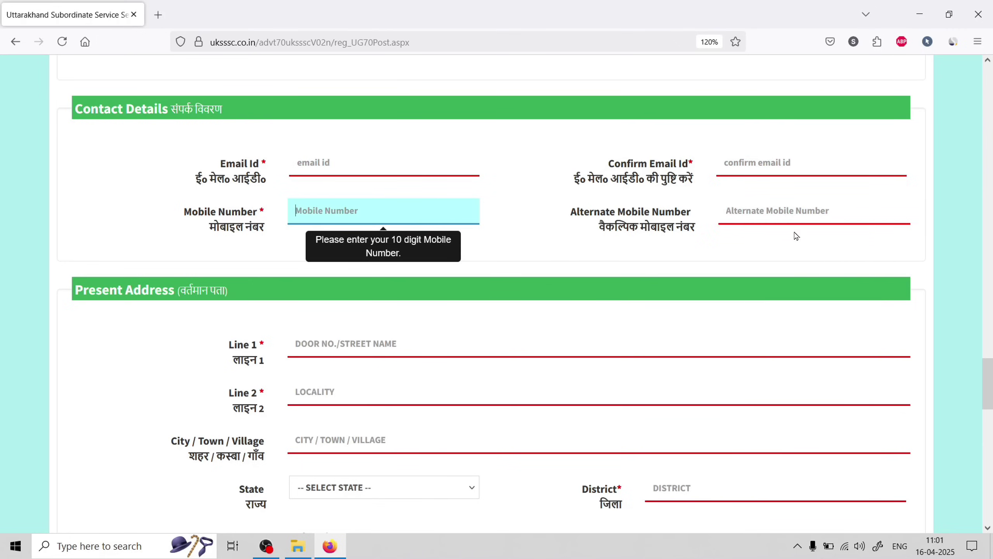
{"action": "left_click", "coordinate": [788, 212]}
{"action": "scroll", "coordinate": [678, 261], "scroll_direction": "down", "scroll_amount": 2}
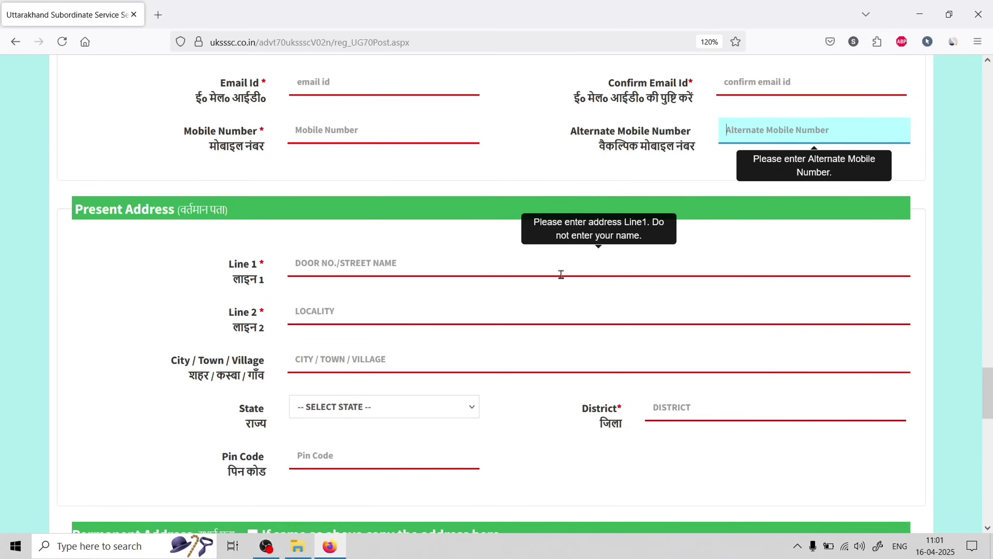
{"action": "scroll", "coordinate": [441, 184], "scroll_direction": "up", "scroll_amount": 2}
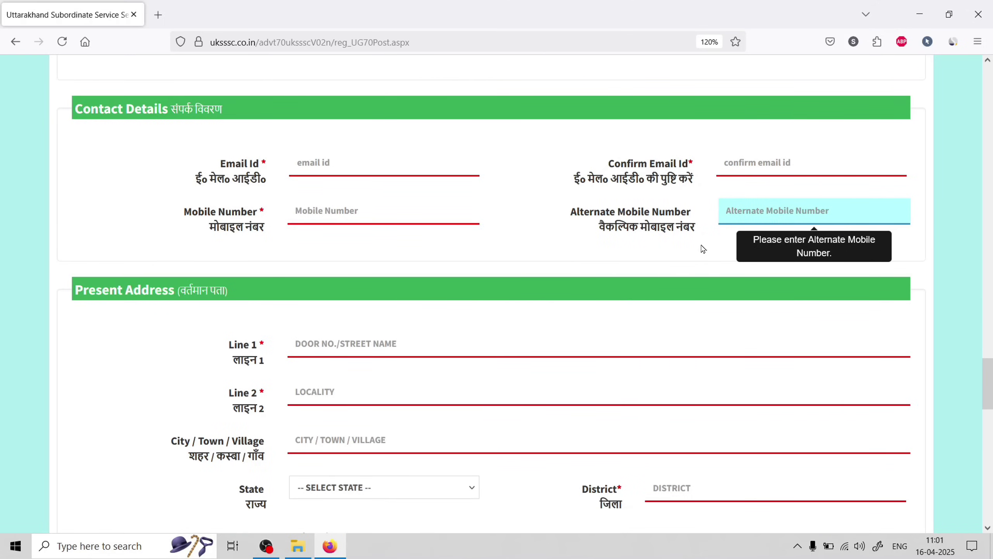
Examine the fields required in the Present Address and Permanent Address sections
{"action": "scroll", "coordinate": [701, 248], "scroll_direction": "down", "scroll_amount": 4}
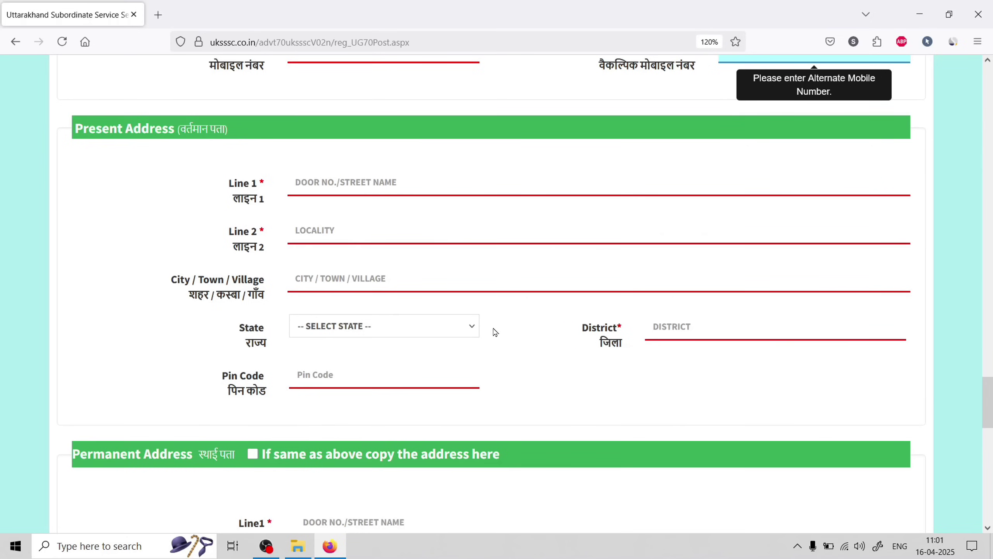
{"action": "scroll", "coordinate": [458, 290], "scroll_direction": "down", "scroll_amount": 2}
{"action": "scroll", "coordinate": [348, 273], "scroll_direction": "down", "scroll_amount": 2}
{"action": "scroll", "coordinate": [279, 254], "scroll_direction": "up", "scroll_amount": 3}
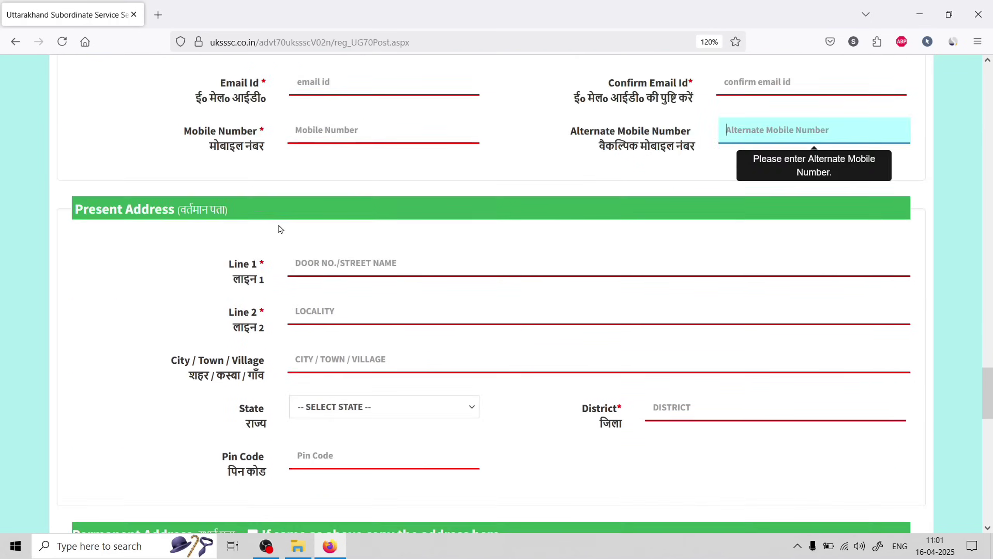
{"action": "scroll", "coordinate": [337, 235], "scroll_direction": "down", "scroll_amount": 2}
{"action": "scroll", "coordinate": [274, 188], "scroll_direction": "up", "scroll_amount": 1}
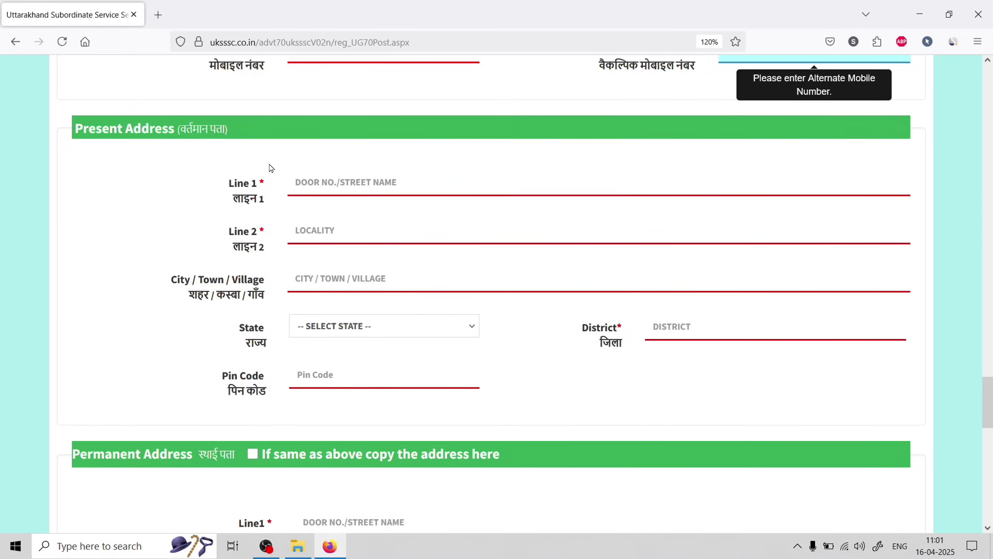
{"action": "scroll", "coordinate": [285, 177], "scroll_direction": "down", "scroll_amount": 2}
{"action": "scroll", "coordinate": [243, 363], "scroll_direction": "down", "scroll_amount": 2}
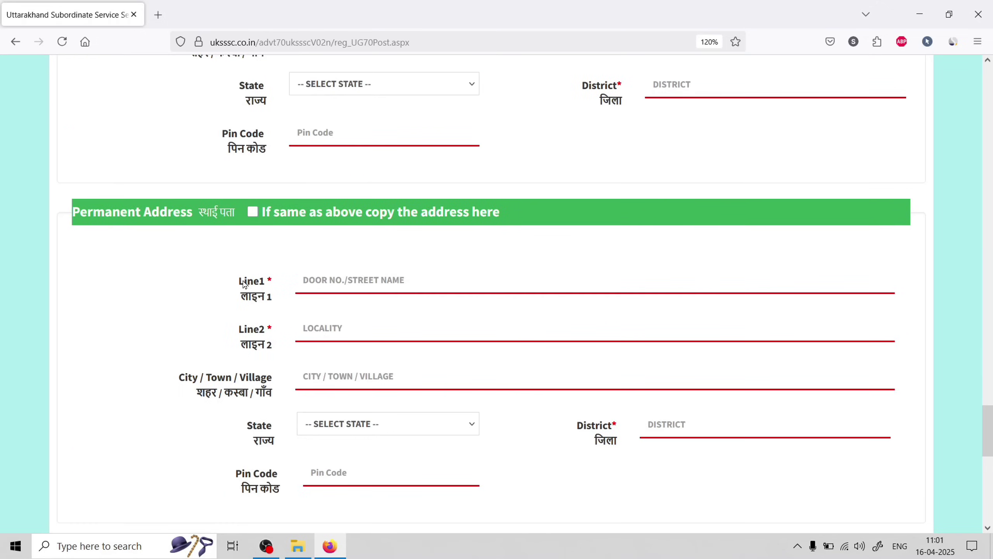
Compare the Permanent Address section with and without copying the present address, leaving the same-as-above option enabled
{"action": "left_click", "coordinate": [252, 211]}
{"action": "scroll", "coordinate": [364, 261], "scroll_direction": "up", "scroll_amount": 2}
{"action": "scroll", "coordinate": [364, 261], "scroll_direction": "up", "scroll_amount": 2}
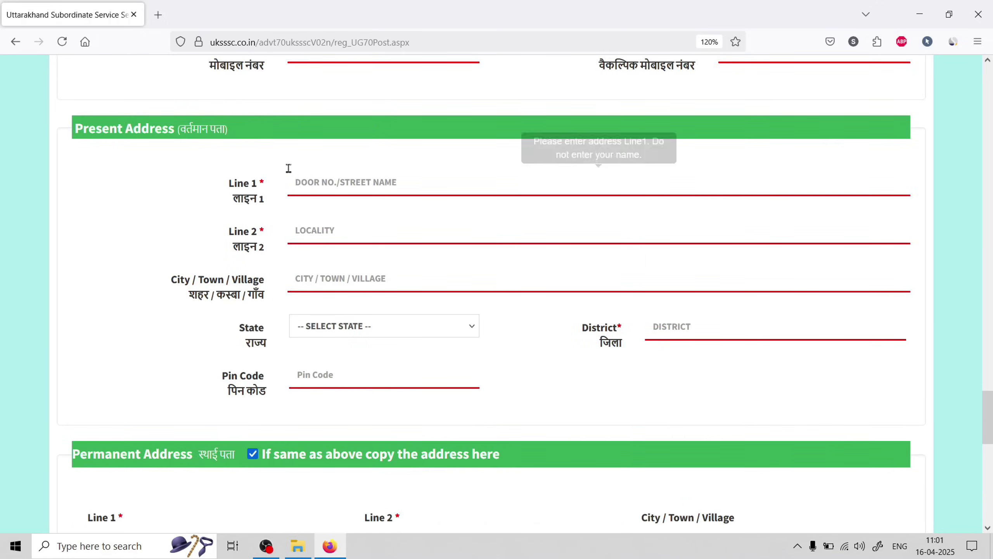
{"action": "scroll", "coordinate": [469, 403], "scroll_direction": "down", "scroll_amount": 4}
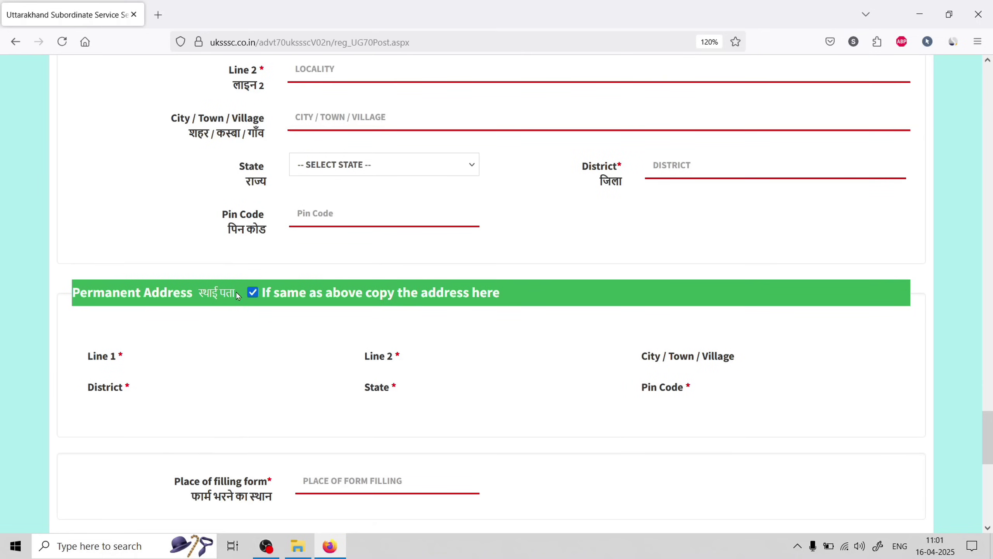
{"action": "left_click", "coordinate": [252, 291]}
{"action": "scroll", "coordinate": [270, 173], "scroll_direction": "up", "scroll_amount": 4}
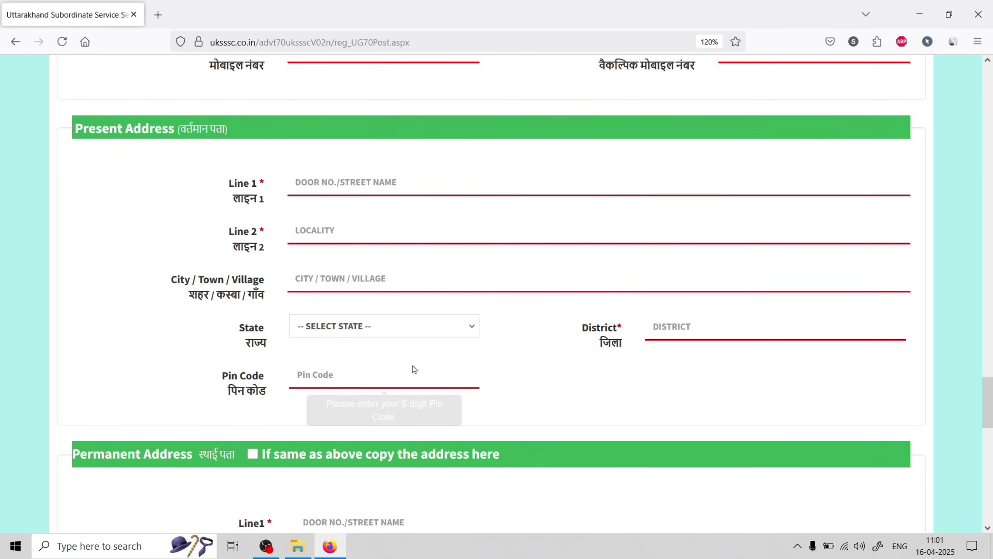
{"action": "scroll", "coordinate": [414, 369], "scroll_direction": "down", "scroll_amount": 4}
{"action": "scroll", "coordinate": [262, 327], "scroll_direction": "down", "scroll_amount": 4}
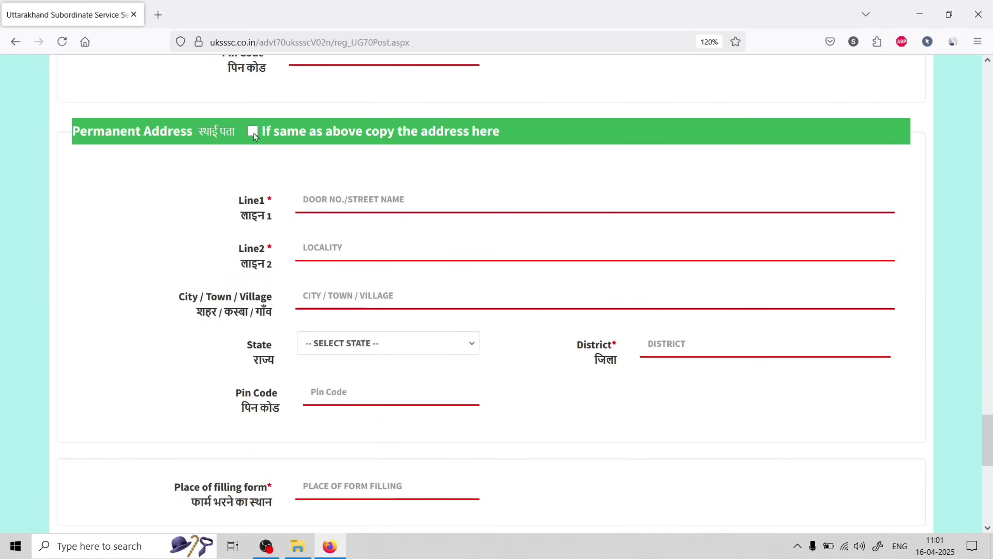
{"action": "left_click", "coordinate": [253, 133]}
Examine the place of filling form, password, confirm password and security key fields at the end of the form
{"action": "scroll", "coordinate": [469, 231], "scroll_direction": "down", "scroll_amount": 2}
{"action": "scroll", "coordinate": [375, 255], "scroll_direction": "down", "scroll_amount": 2}
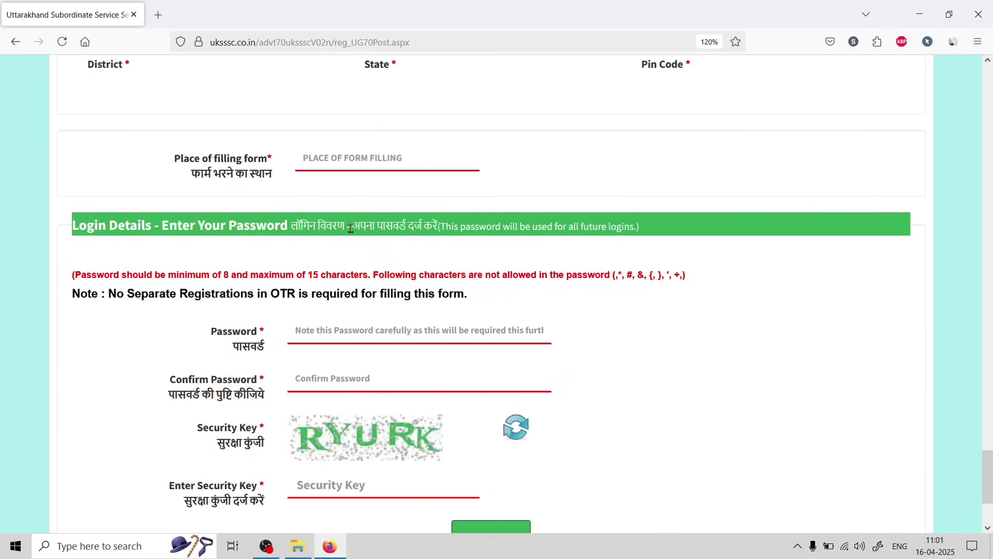
{"action": "left_click", "coordinate": [347, 160]}
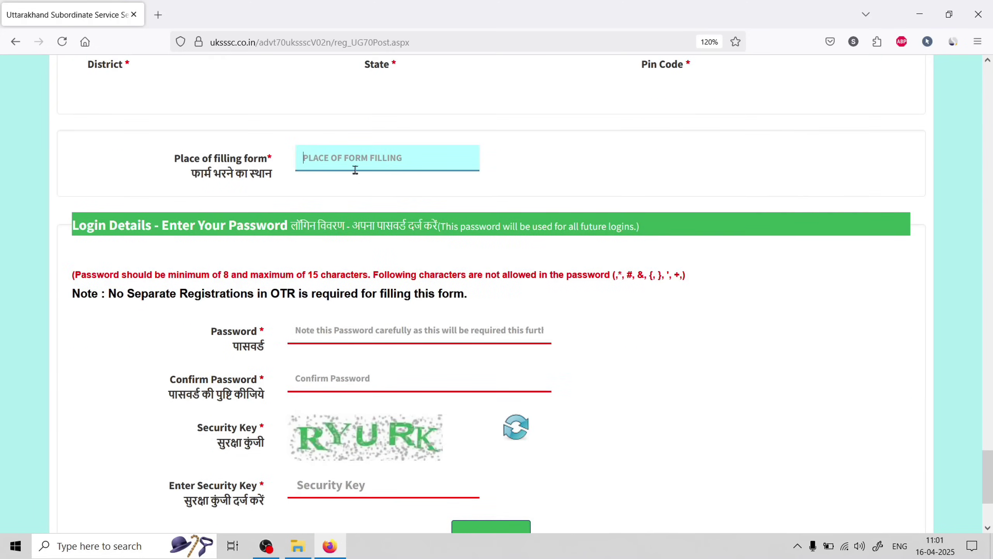
{"action": "scroll", "coordinate": [470, 216], "scroll_direction": "down", "scroll_amount": 1}
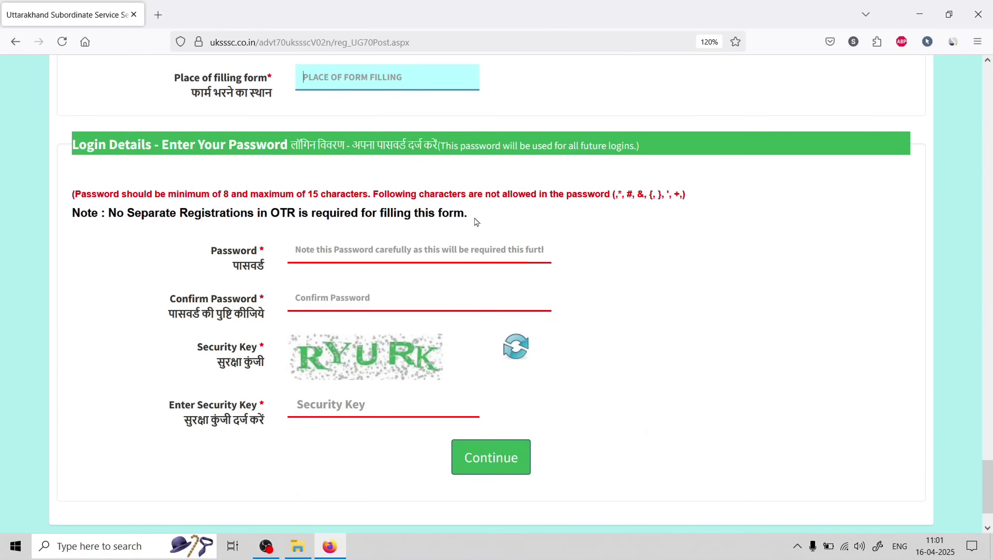
{"action": "left_click", "coordinate": [340, 251]}
{"action": "left_click", "coordinate": [311, 298]}
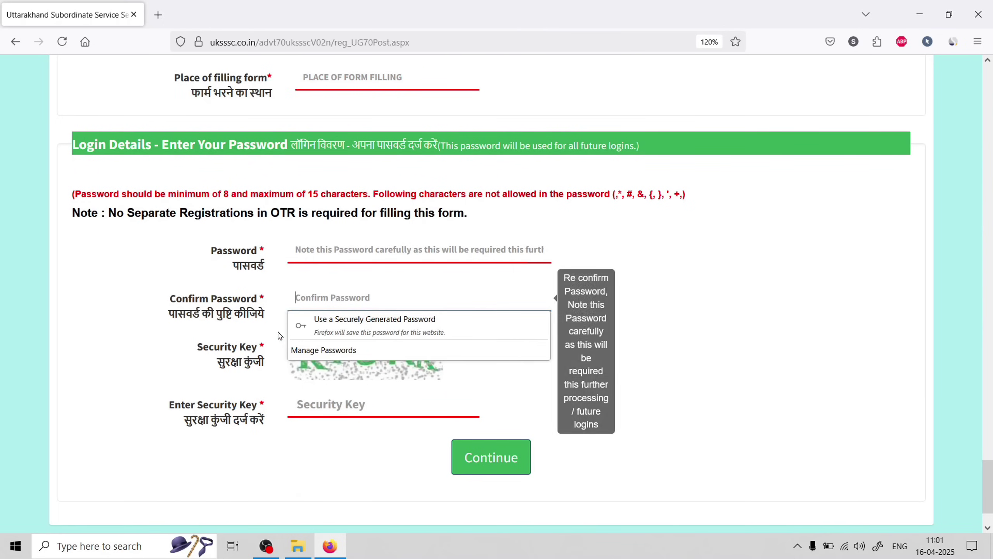
{"action": "left_click", "coordinate": [496, 390]}
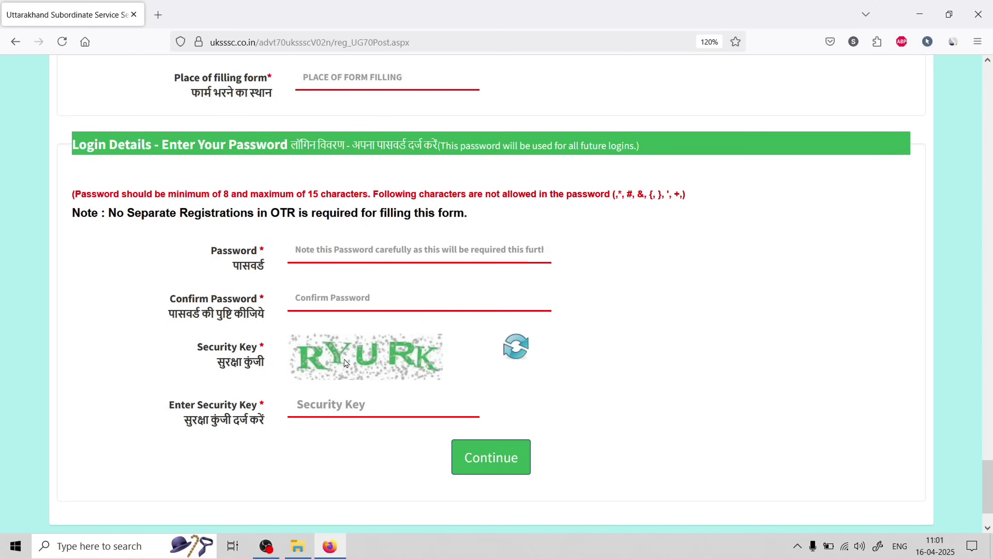
{"action": "left_click", "coordinate": [347, 403]}
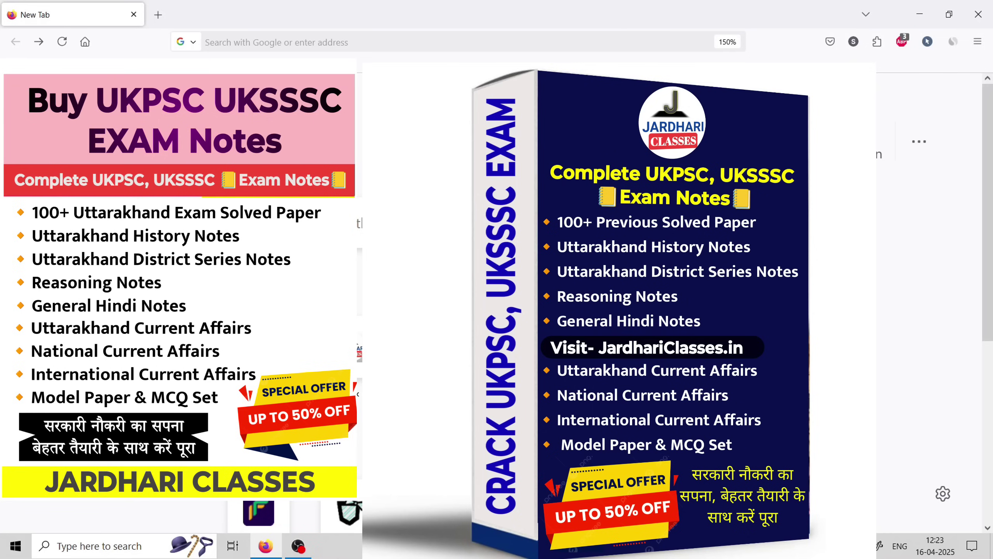
Open the jardhariclasses.in website
{"action": "left_click", "coordinate": [267, 40]}
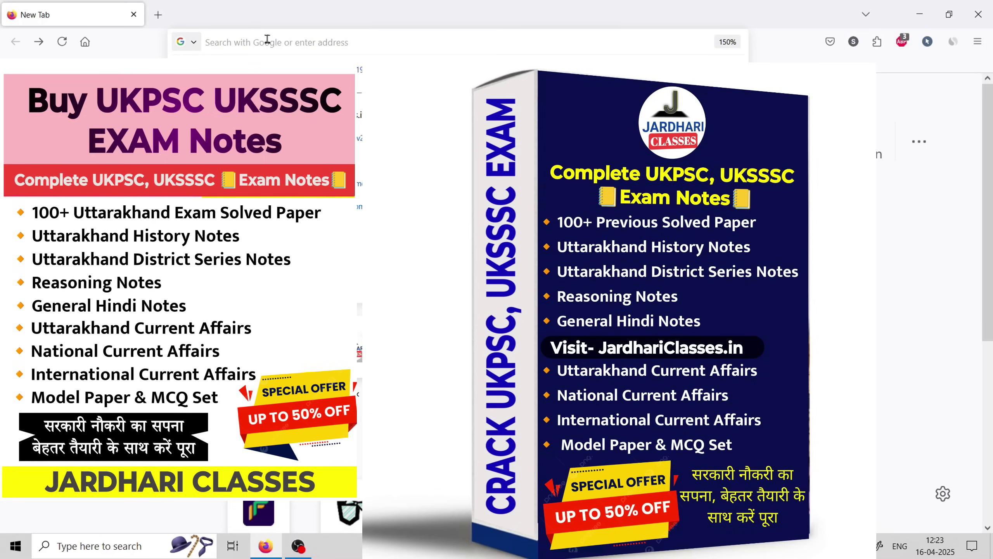
{"action": "type", "text": "J"}
{"action": "left_click", "coordinate": [322, 45]}
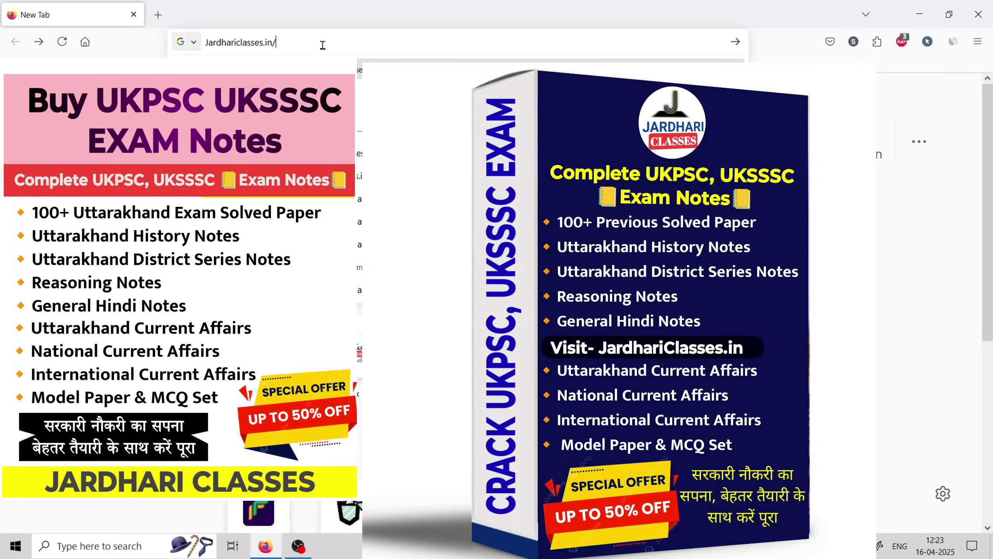
{"action": "key", "text": "Return"}
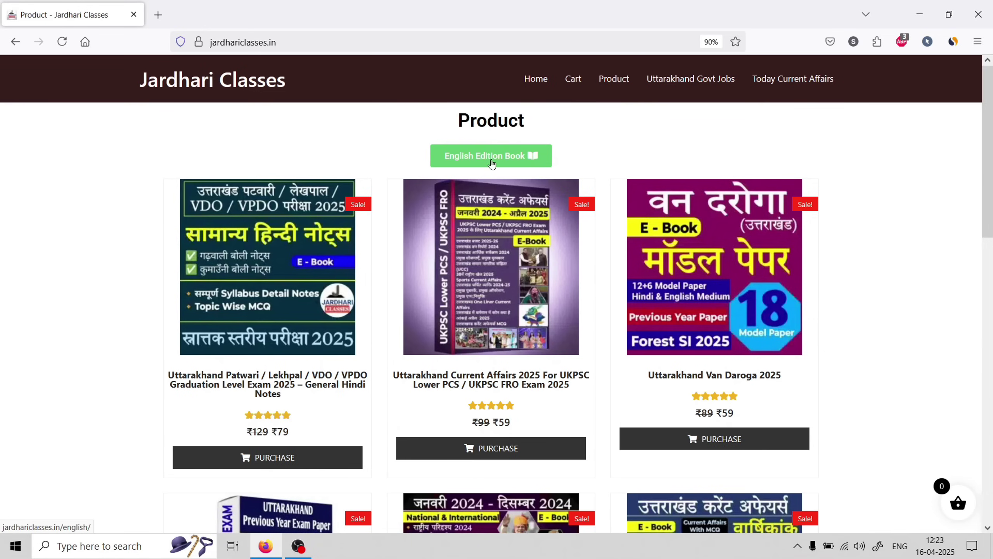
Browse the Uttarakhand exam e-books, solved papers and current affairs titles in the Jardhari Classes product listing
{"action": "scroll", "coordinate": [446, 170], "scroll_direction": "down", "scroll_amount": 2}
{"action": "scroll", "coordinate": [364, 168], "scroll_direction": "up", "scroll_amount": 2}
{"action": "scroll", "coordinate": [458, 187], "scroll_direction": "down", "scroll_amount": 2}
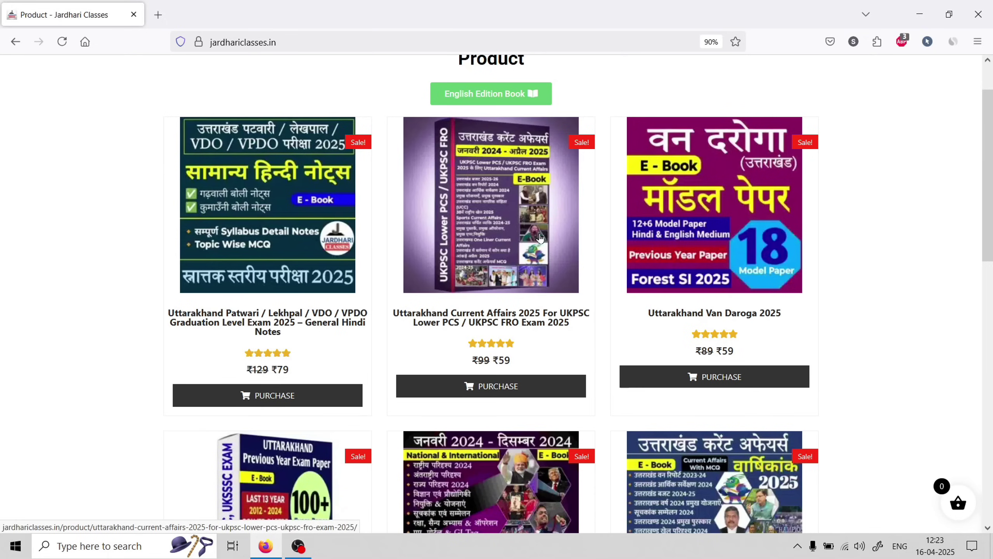
{"action": "scroll", "coordinate": [313, 227], "scroll_direction": "up", "scroll_amount": 2}
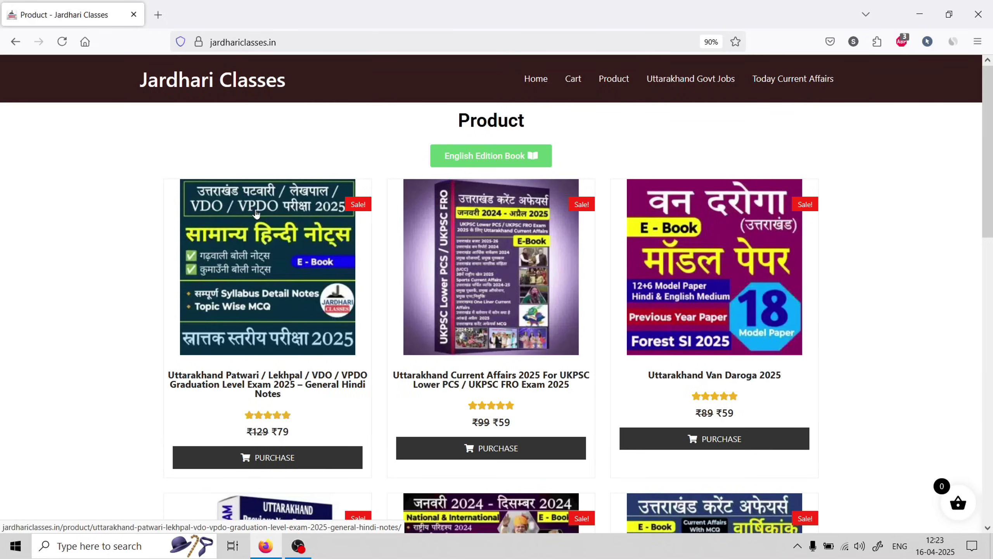
{"action": "scroll", "coordinate": [322, 200], "scroll_direction": "down", "scroll_amount": 2}
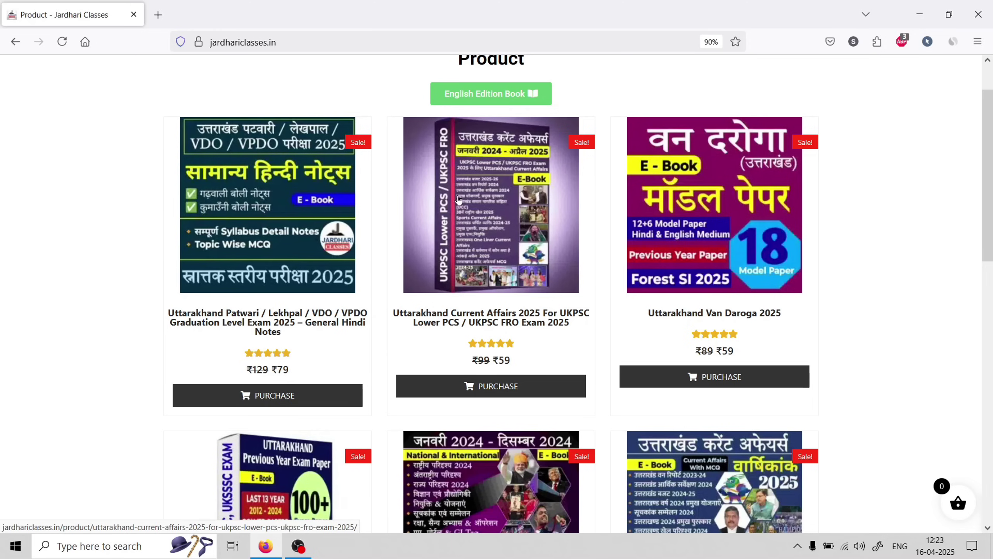
{"action": "scroll", "coordinate": [458, 199], "scroll_direction": "down", "scroll_amount": 1}
{"action": "scroll", "coordinate": [452, 191], "scroll_direction": "down", "scroll_amount": 3}
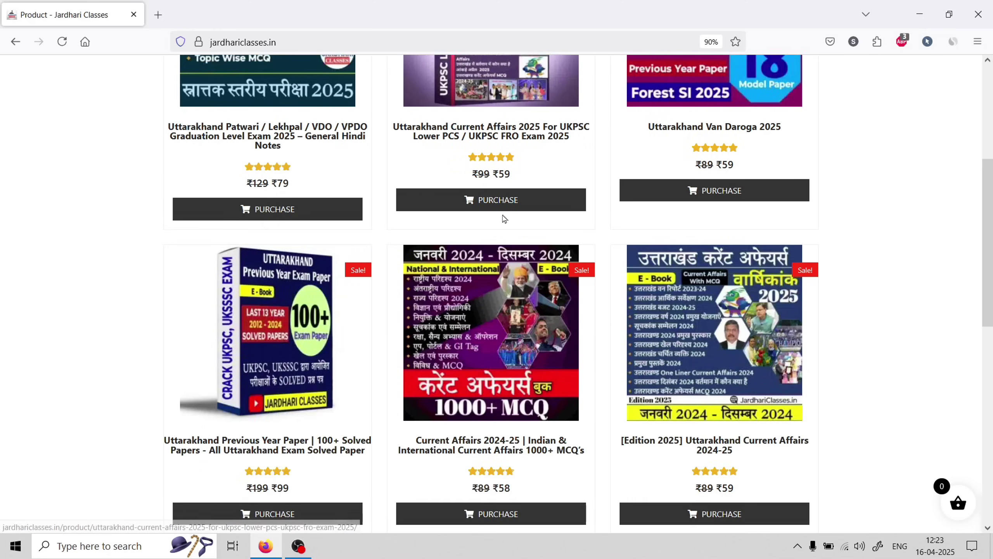
{"action": "scroll", "coordinate": [505, 220], "scroll_direction": "down", "scroll_amount": 8}
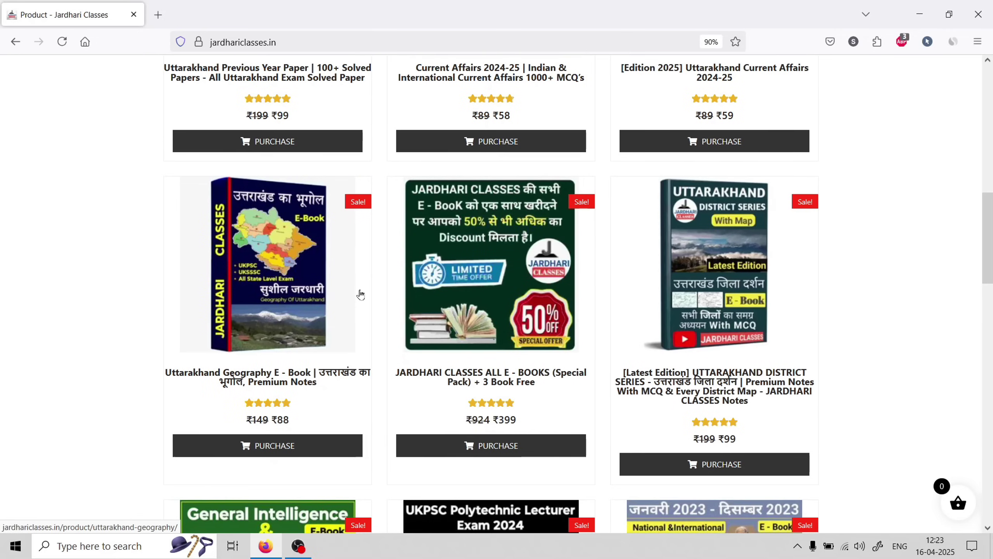
{"action": "scroll", "coordinate": [739, 264], "scroll_direction": "down", "scroll_amount": 3}
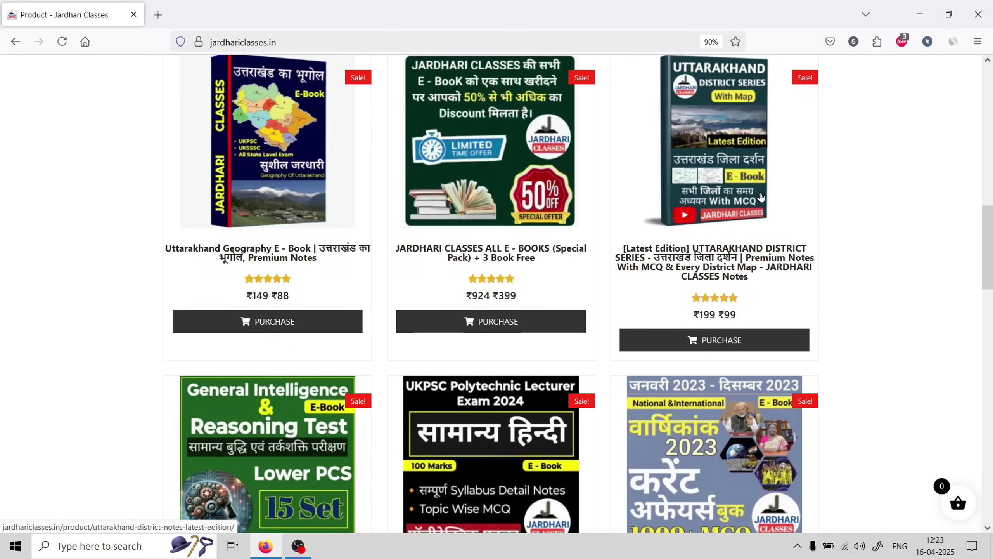
{"action": "scroll", "coordinate": [759, 184], "scroll_direction": "down", "scroll_amount": 4}
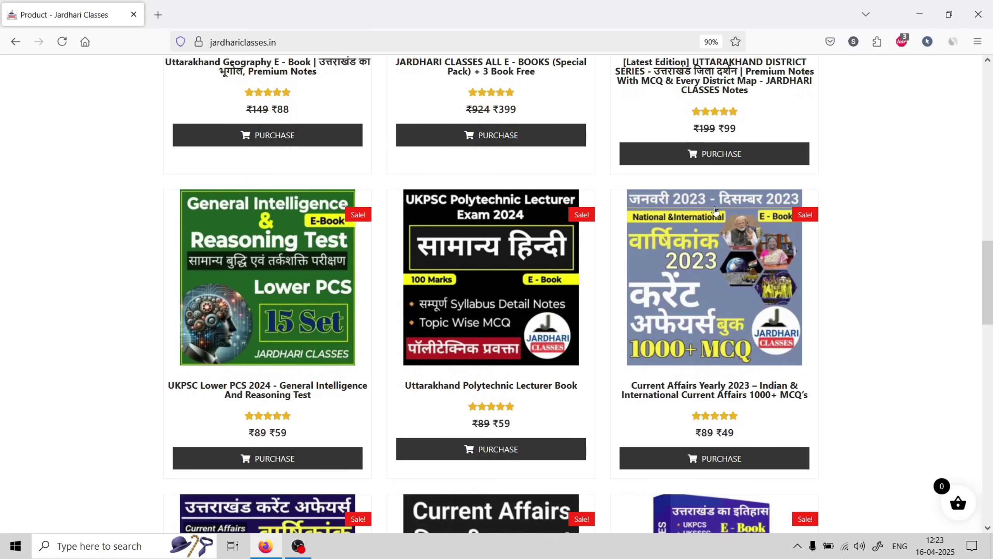
{"action": "scroll", "coordinate": [716, 211], "scroll_direction": "down", "scroll_amount": 8}
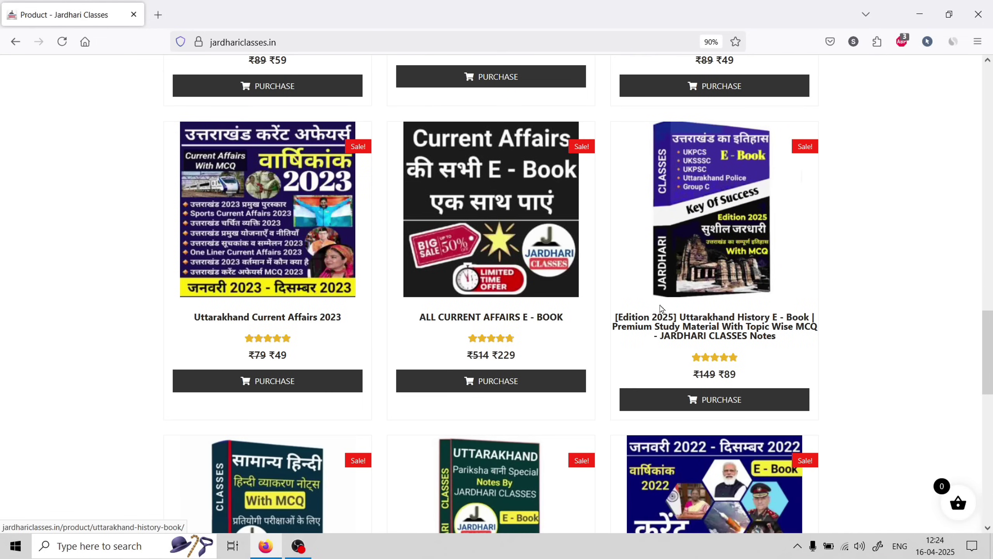
{"action": "scroll", "coordinate": [722, 274], "scroll_direction": "down", "scroll_amount": 2}
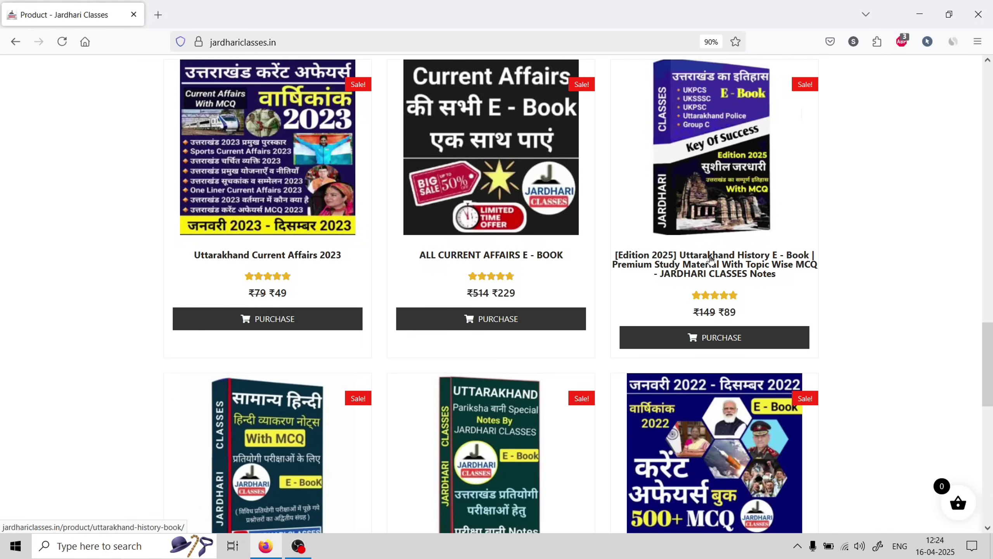
{"action": "scroll", "coordinate": [710, 258], "scroll_direction": "up", "scroll_amount": 20}
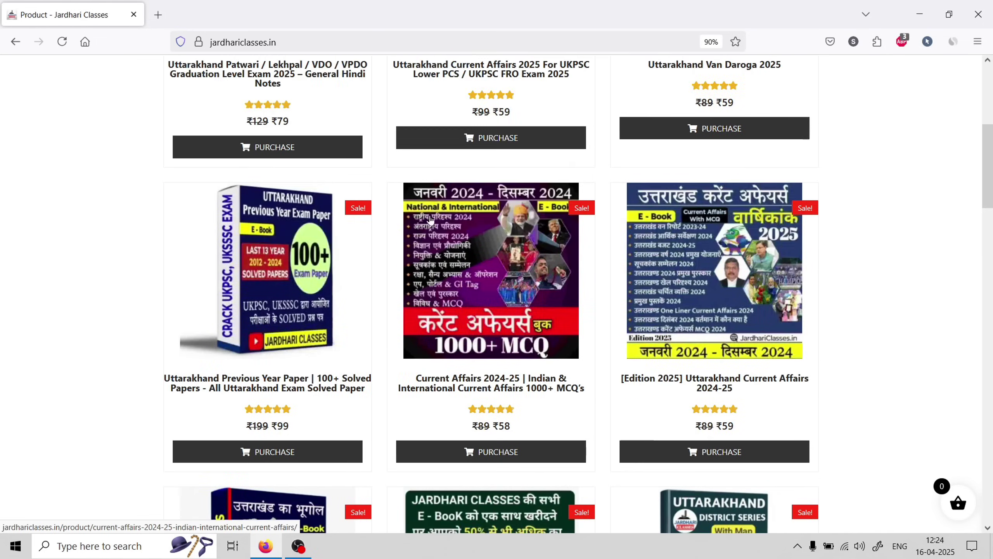
{"action": "scroll", "coordinate": [430, 219], "scroll_direction": "up", "scroll_amount": 7}
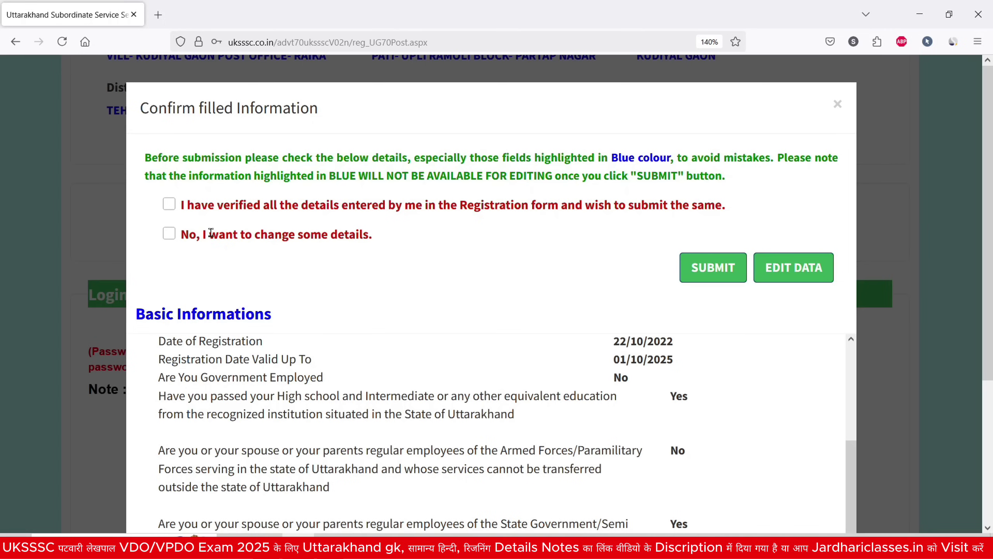
Confirm that all entered registration details are verified, and continue to the candidate login page
{"action": "left_click", "coordinate": [169, 204]}
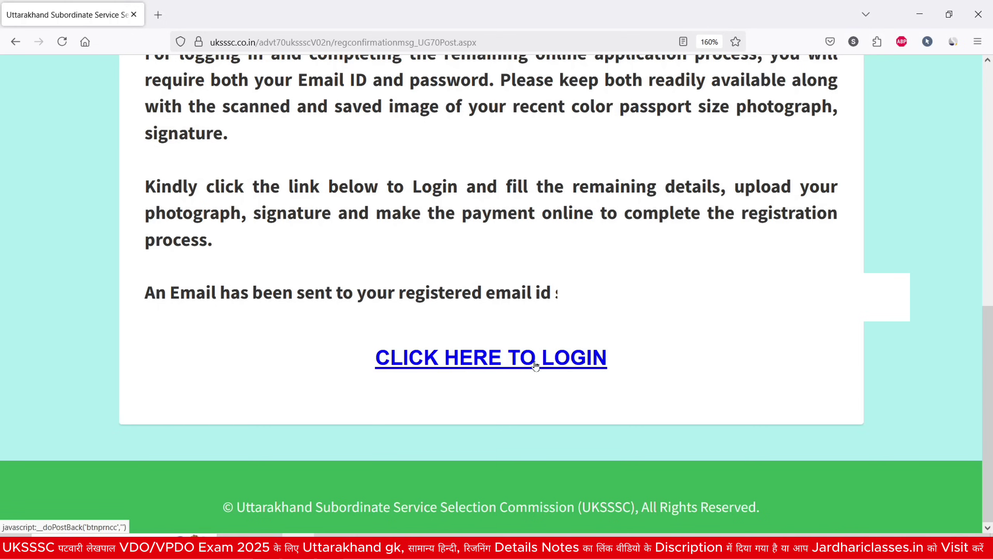
{"action": "left_click", "coordinate": [493, 366]}
Examine the email or mobile number, password and security key fields on the login page
{"action": "scroll", "coordinate": [596, 351], "scroll_direction": "down", "scroll_amount": 3}
{"action": "scroll", "coordinate": [595, 348], "scroll_direction": "up", "scroll_amount": 3}
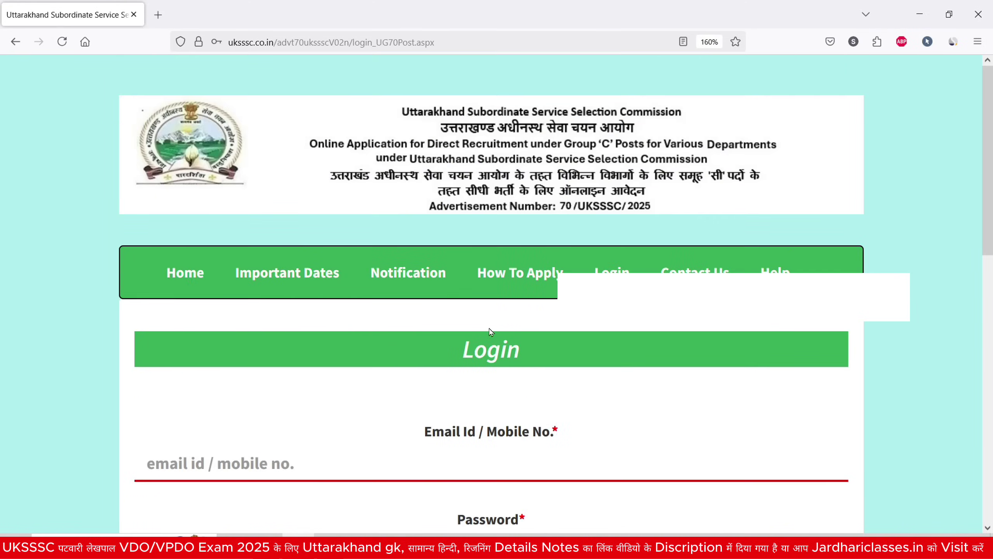
{"action": "scroll", "coordinate": [506, 292], "scroll_direction": "down", "scroll_amount": 3}
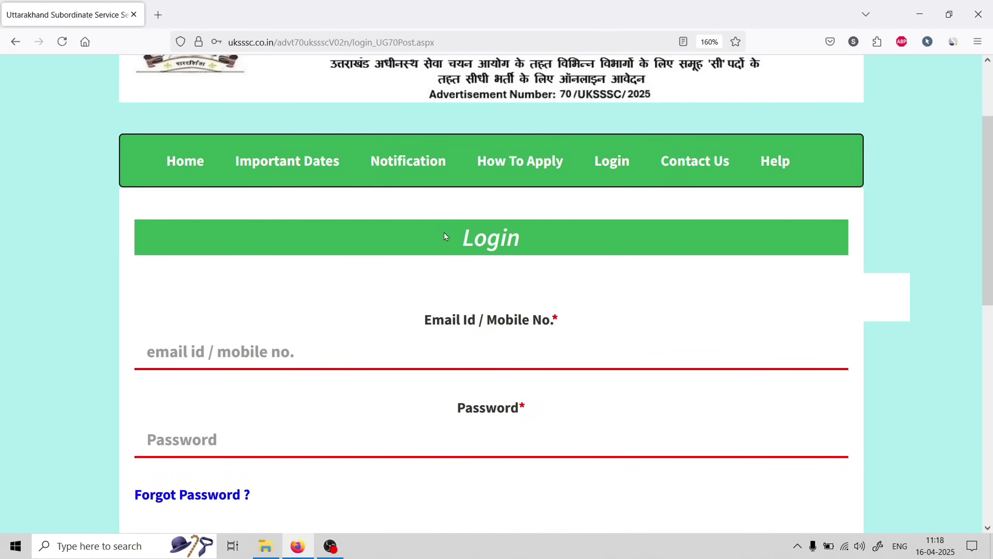
{"action": "scroll", "coordinate": [507, 276], "scroll_direction": "down", "scroll_amount": 3}
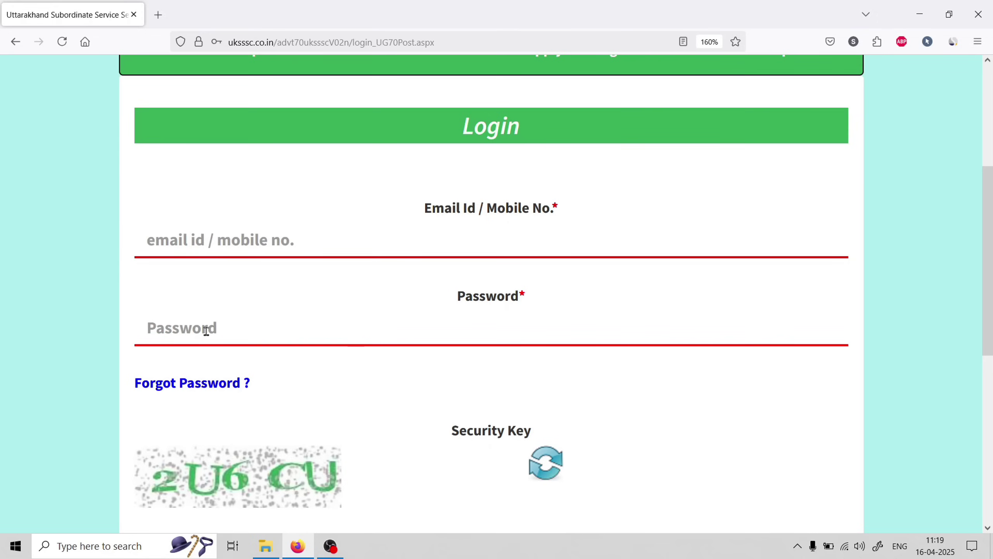
{"action": "scroll", "coordinate": [313, 329], "scroll_direction": "down", "scroll_amount": 5}
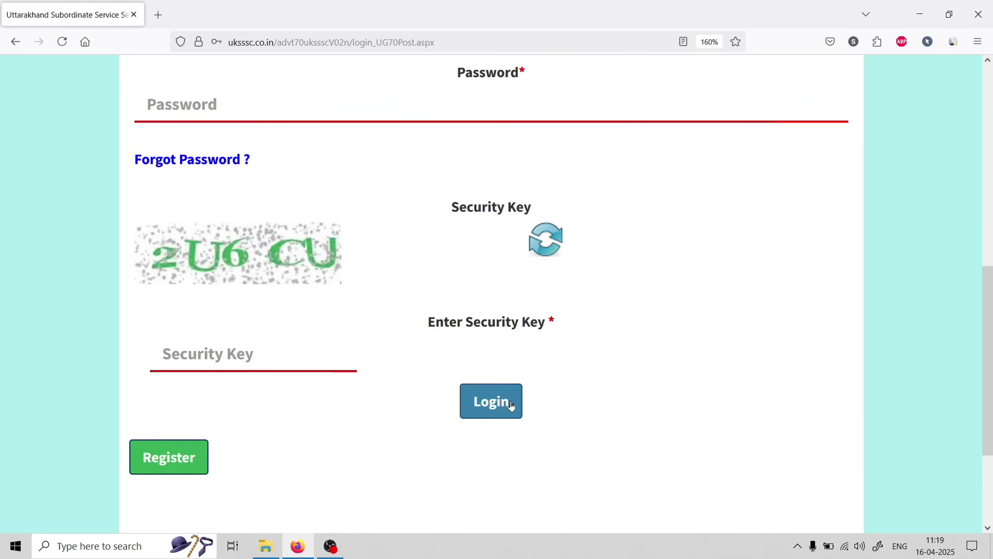
Review the application stages on the candidate profile page and proceed to the next step of the application
{"action": "scroll", "coordinate": [503, 381], "scroll_direction": "down", "scroll_amount": 3}
{"action": "scroll", "coordinate": [496, 350], "scroll_direction": "up", "scroll_amount": 5}
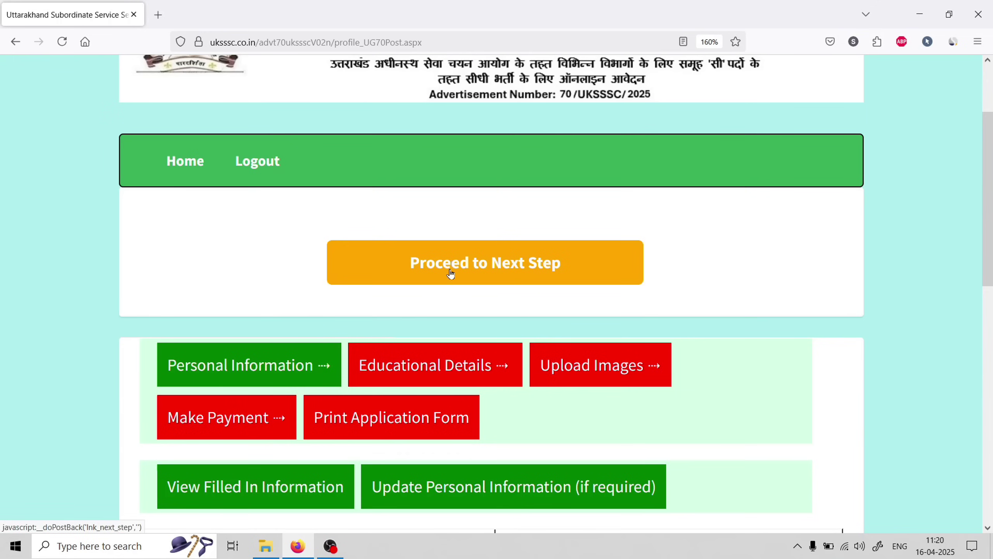
{"action": "scroll", "coordinate": [488, 258], "scroll_direction": "up", "scroll_amount": 3}
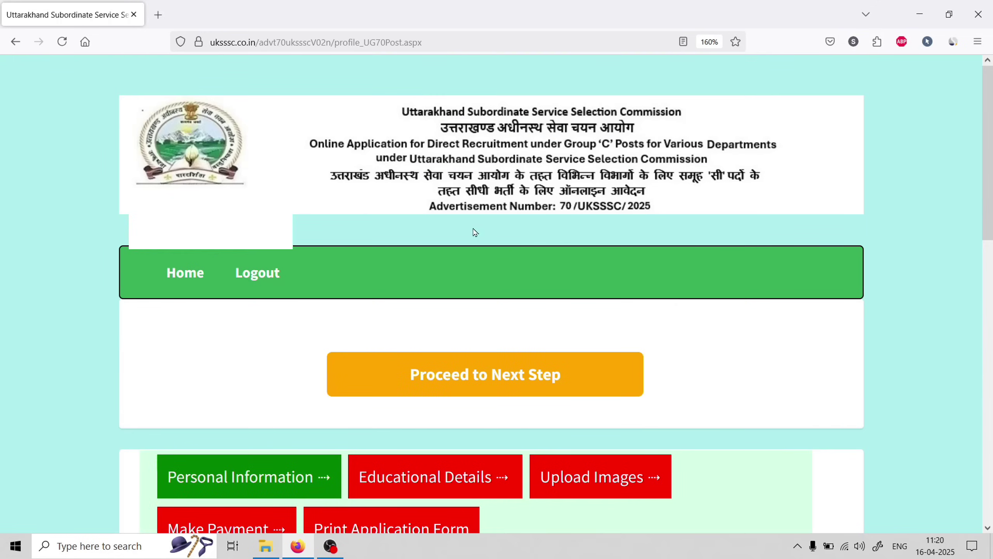
{"action": "scroll", "coordinate": [480, 247], "scroll_direction": "down", "scroll_amount": 3}
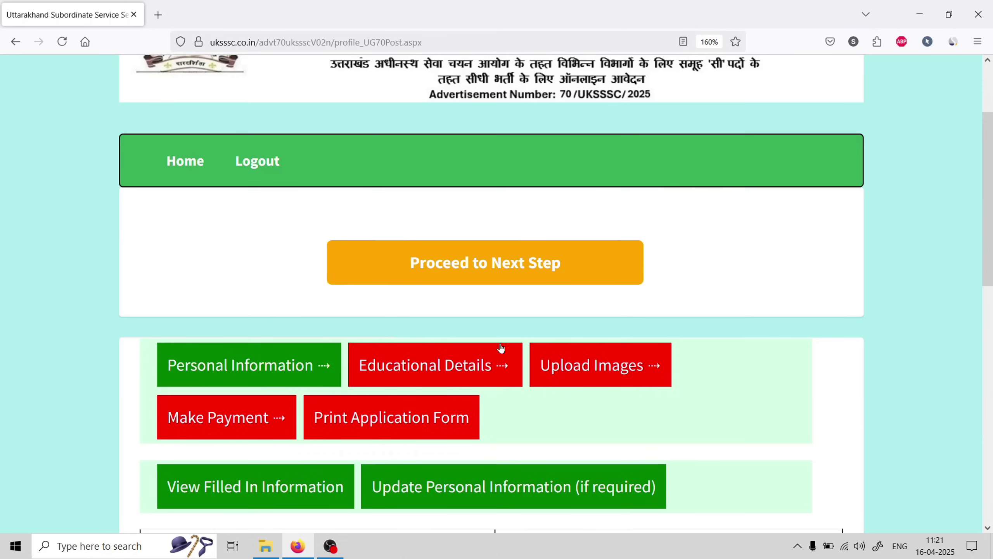
{"action": "left_click", "coordinate": [553, 272]}
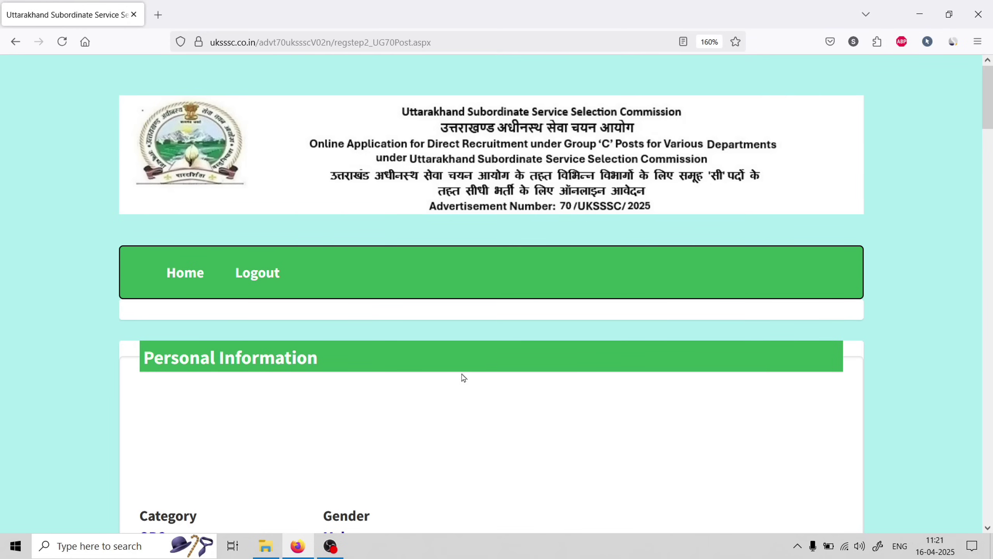
Select posts A to E in the Post Information section, from सहायक समीक्षा अधिकारी through राजस्व उपनिरीक्षक (लेखपाल)
{"action": "scroll", "coordinate": [466, 311], "scroll_direction": "down", "scroll_amount": 10}
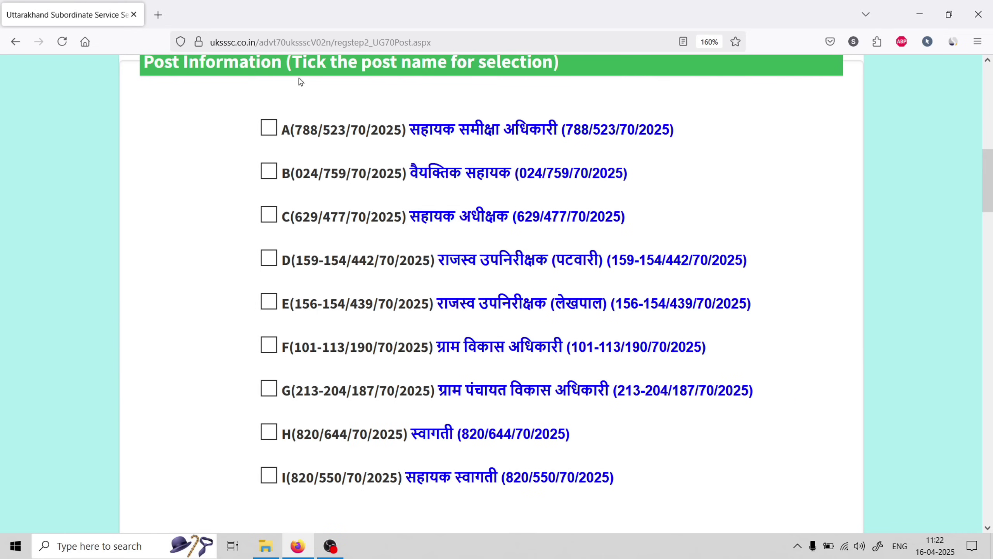
{"action": "left_click_drag", "start_coordinate": [985, 181], "coordinate": [987, 181]}
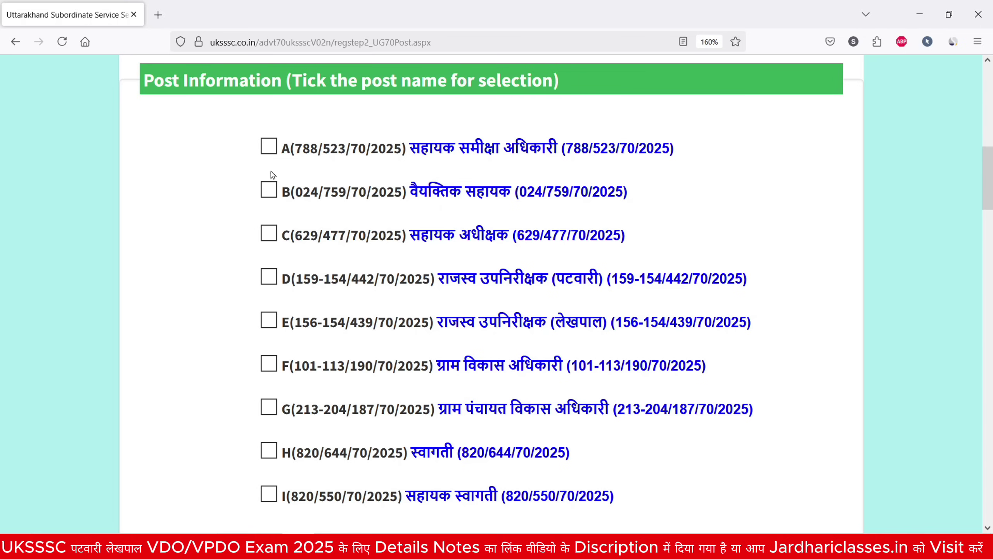
{"action": "left_click", "coordinate": [272, 149]}
{"action": "left_click", "coordinate": [268, 200]}
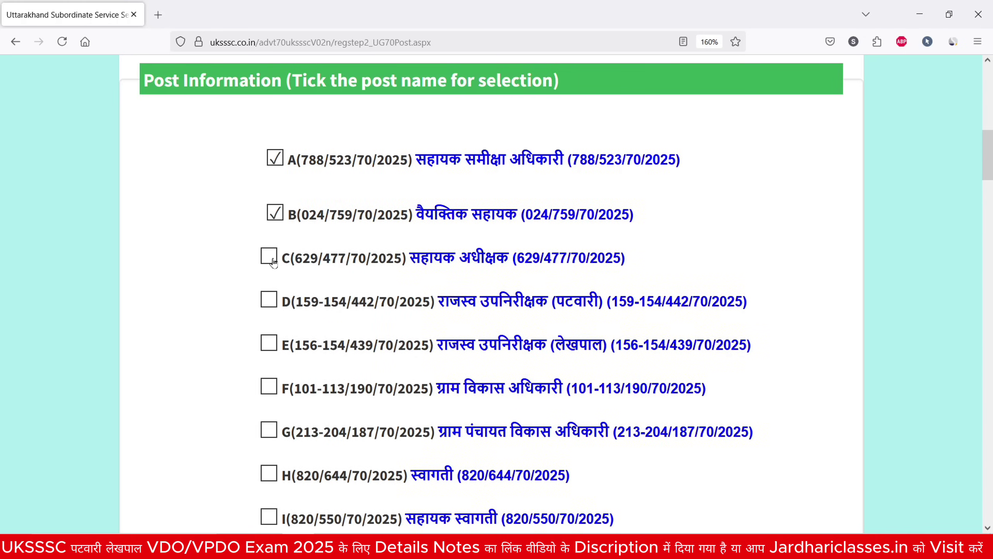
{"action": "left_click", "coordinate": [273, 262]}
{"action": "left_click", "coordinate": [274, 311]}
{"action": "left_click", "coordinate": [269, 373]}
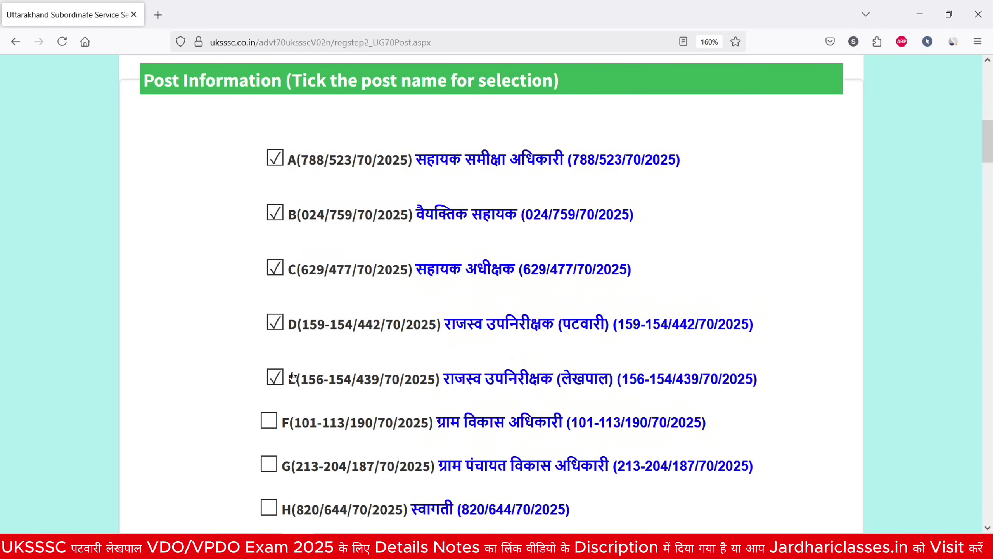
Add the remaining posts F to I to the selection: ग्राम विकास अधिकारी, ग्राम पंचायत विकास अधिकारी, स्वागती and सहायक स्वागती
{"action": "scroll", "coordinate": [364, 337], "scroll_direction": "down", "scroll_amount": 3}
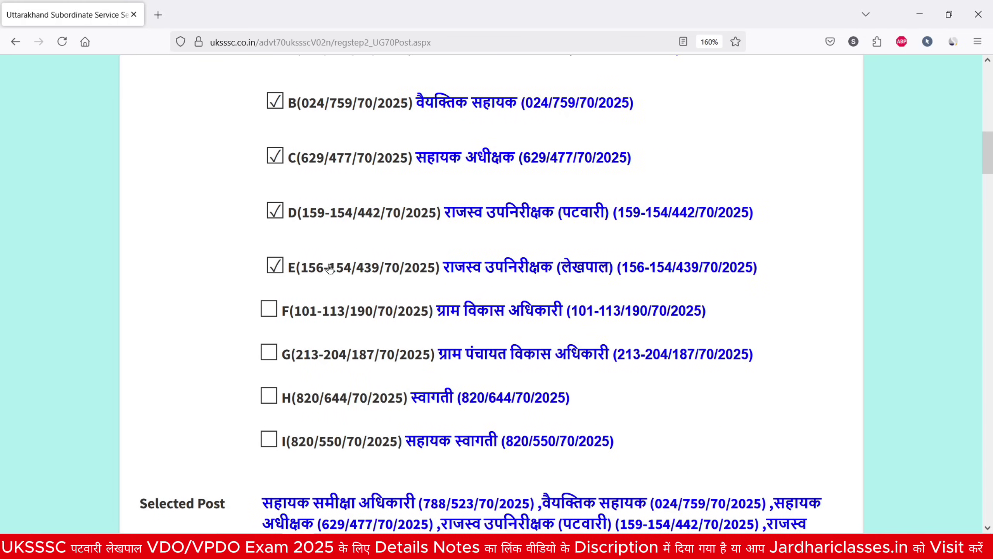
{"action": "scroll", "coordinate": [315, 305], "scroll_direction": "down", "scroll_amount": 3}
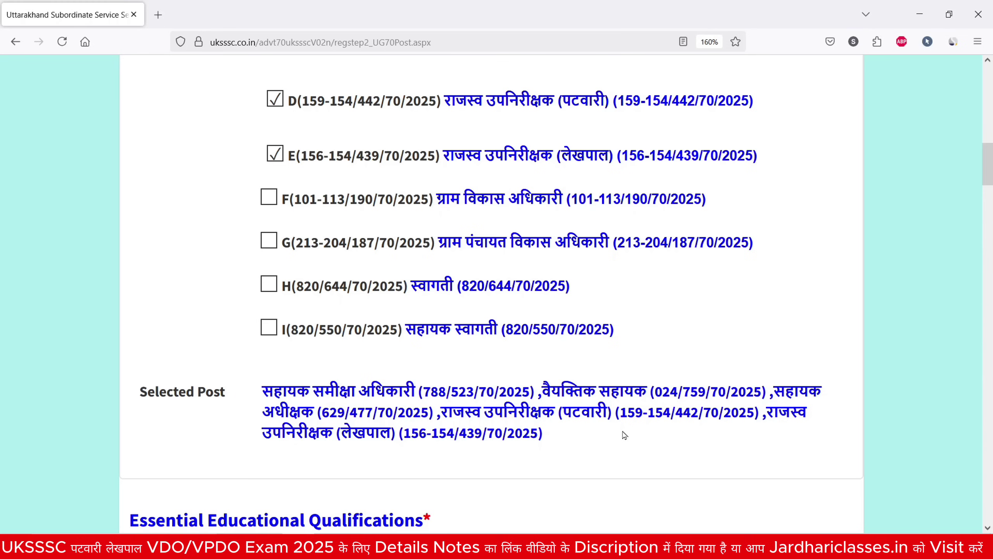
{"action": "left_click", "coordinate": [269, 201]}
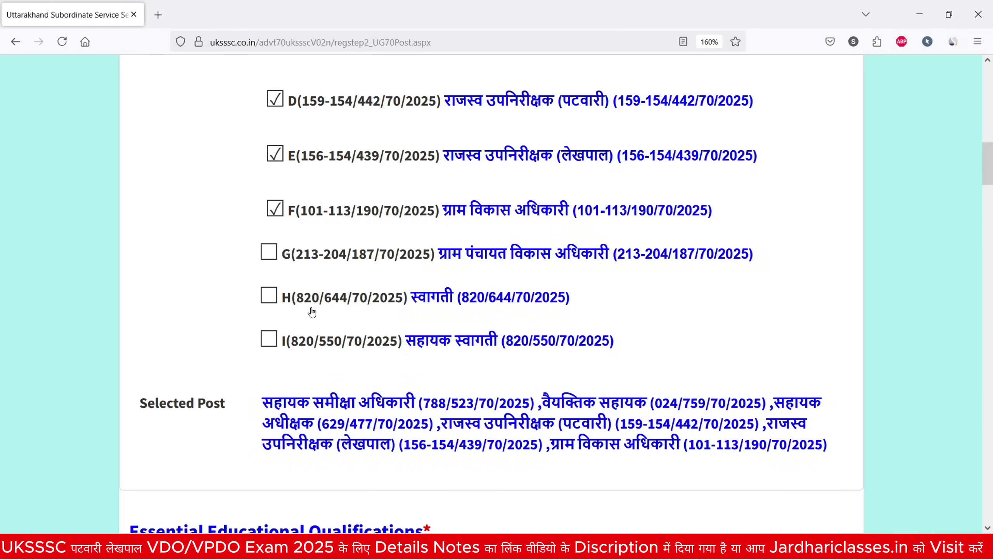
{"action": "scroll", "coordinate": [401, 273], "scroll_direction": "up", "scroll_amount": 3}
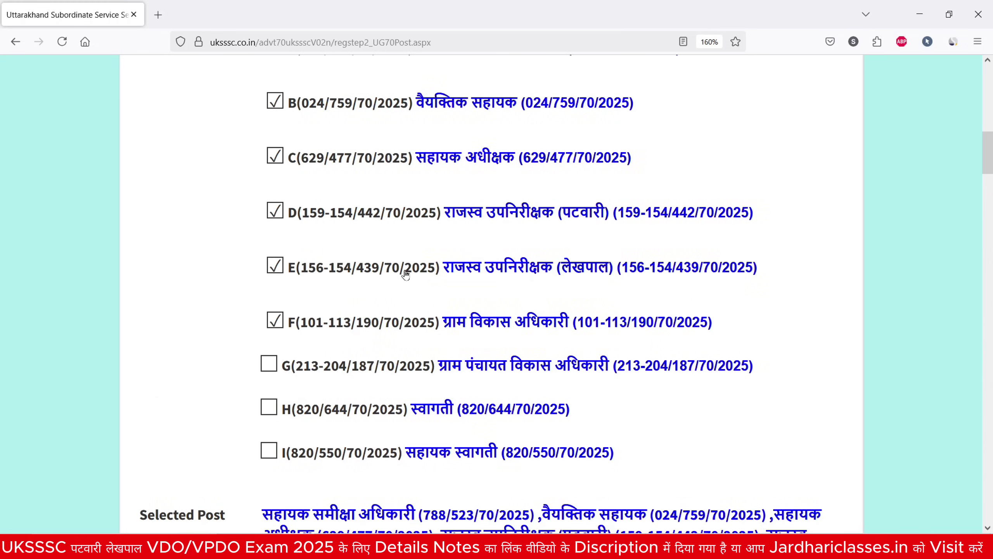
{"action": "scroll", "coordinate": [406, 275], "scroll_direction": "down", "scroll_amount": 3}
{"action": "left_click", "coordinate": [278, 254]}
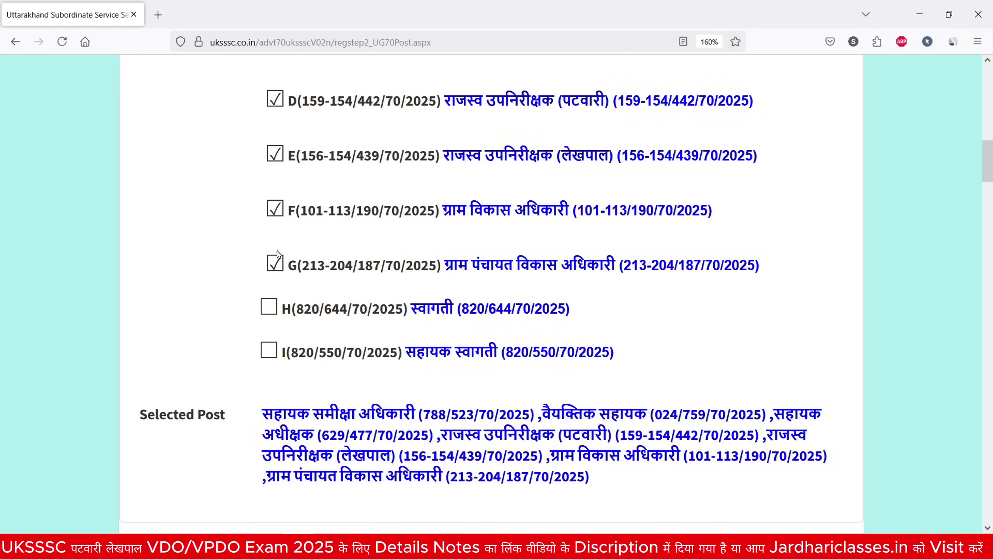
{"action": "left_click", "coordinate": [269, 307]}
{"action": "left_click", "coordinate": [269, 362]}
Examine the Essential Qualification questions on computer diploma, typing and shorthand speed, and administrative experience, with the posts each applies to
{"action": "scroll", "coordinate": [379, 388], "scroll_direction": "down", "scroll_amount": 9}
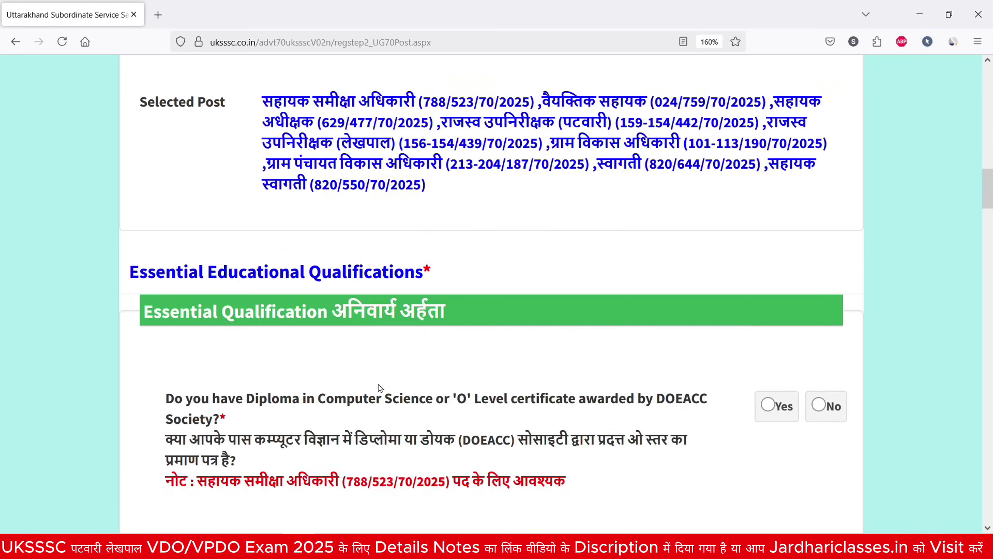
{"action": "scroll", "coordinate": [402, 355], "scroll_direction": "down", "scroll_amount": 3}
{"action": "scroll", "coordinate": [375, 319], "scroll_direction": "down", "scroll_amount": 3}
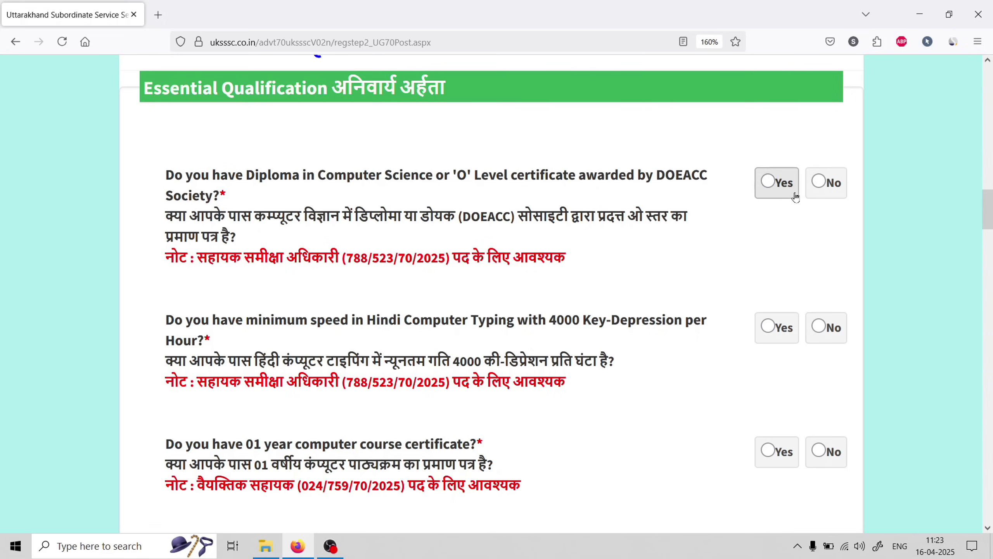
{"action": "scroll", "coordinate": [681, 207], "scroll_direction": "down", "scroll_amount": 3}
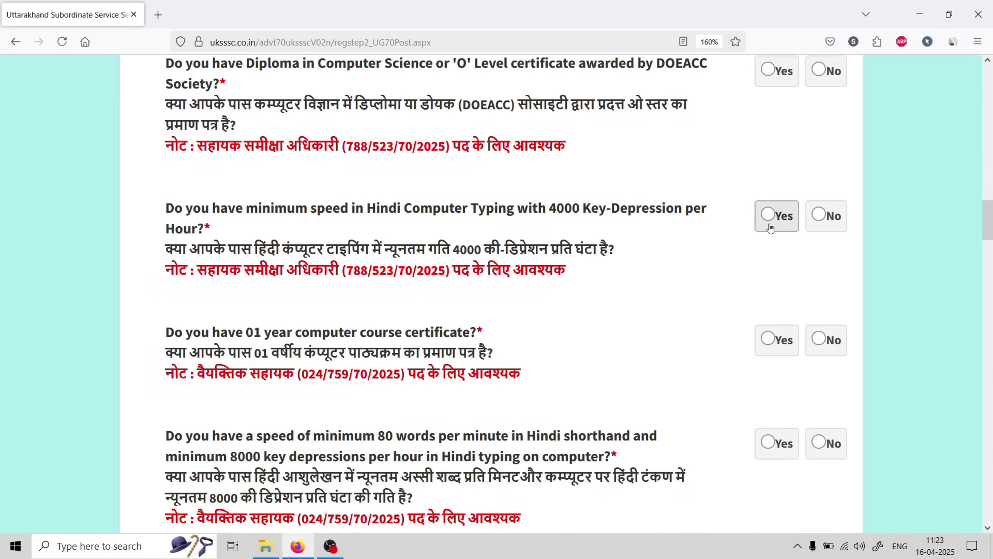
{"action": "scroll", "coordinate": [523, 279], "scroll_direction": "down", "scroll_amount": 3}
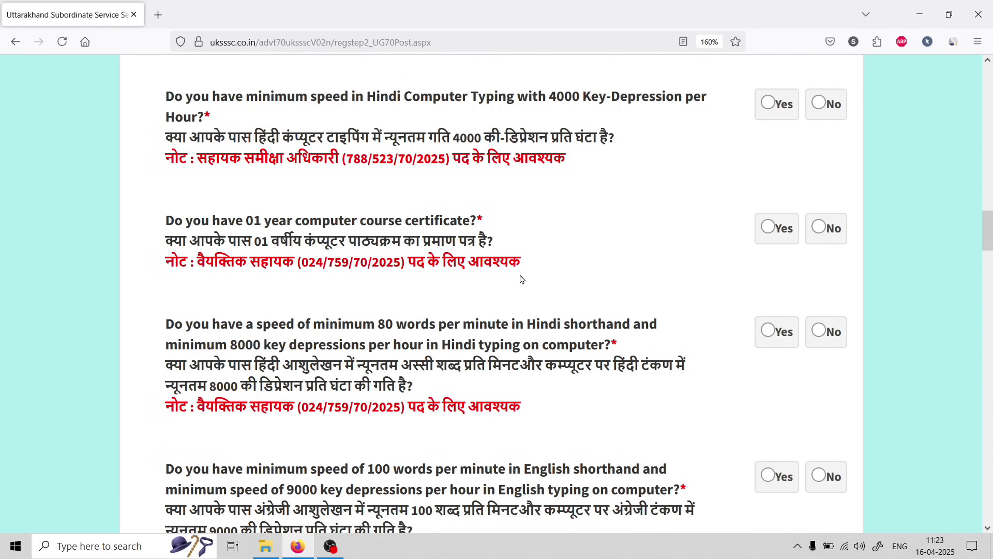
{"action": "scroll", "coordinate": [478, 285], "scroll_direction": "up", "scroll_amount": 9}
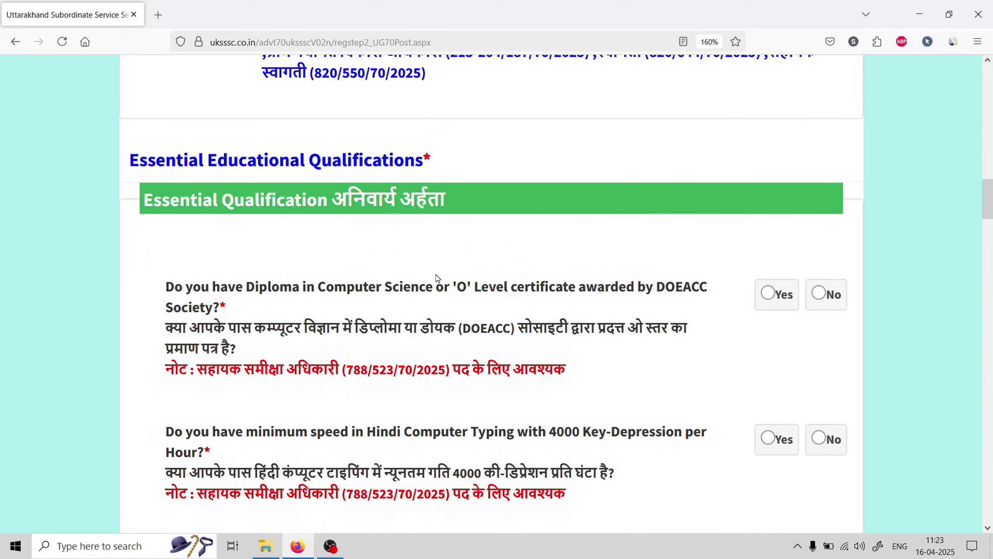
{"action": "scroll", "coordinate": [437, 282], "scroll_direction": "down", "scroll_amount": 3}
{"action": "scroll", "coordinate": [516, 269], "scroll_direction": "down", "scroll_amount": 3}
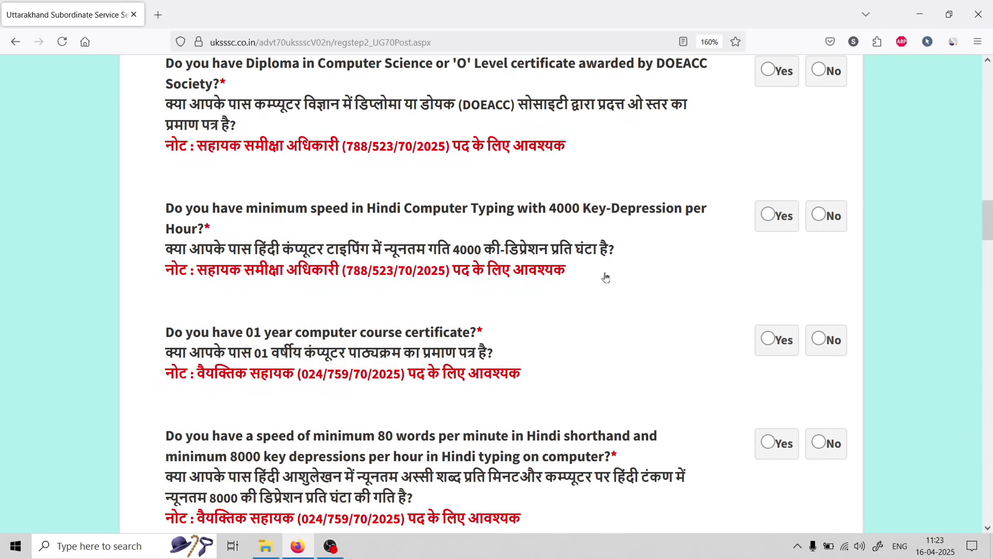
{"action": "scroll", "coordinate": [604, 278], "scroll_direction": "down", "scroll_amount": 3}
{"action": "scroll", "coordinate": [473, 291], "scroll_direction": "down", "scroll_amount": 9}
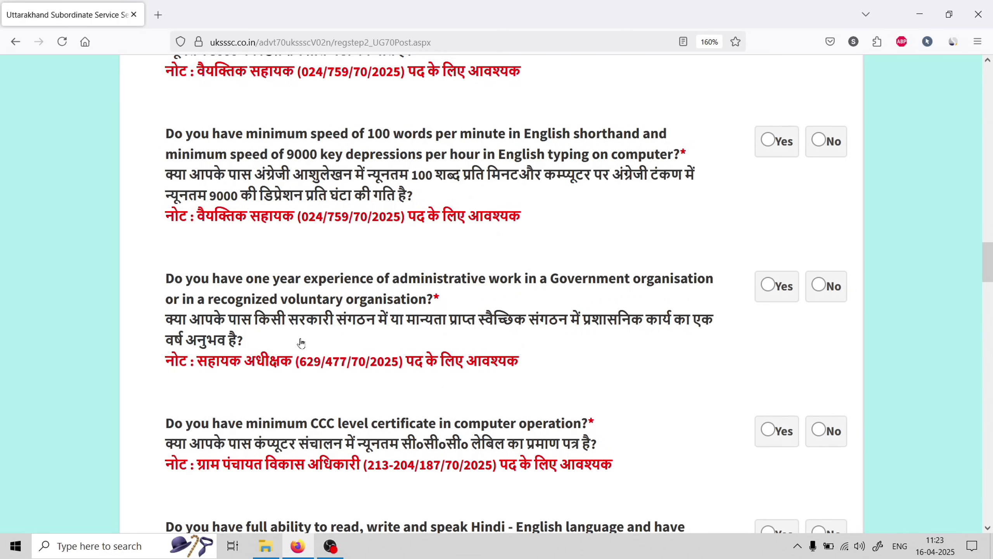
Answer Yes to having a minimum CCC level certificate in computer operation, required for ग्राम पंचायत विकास अधिकारी
{"action": "scroll", "coordinate": [321, 337], "scroll_direction": "down", "scroll_amount": 3}
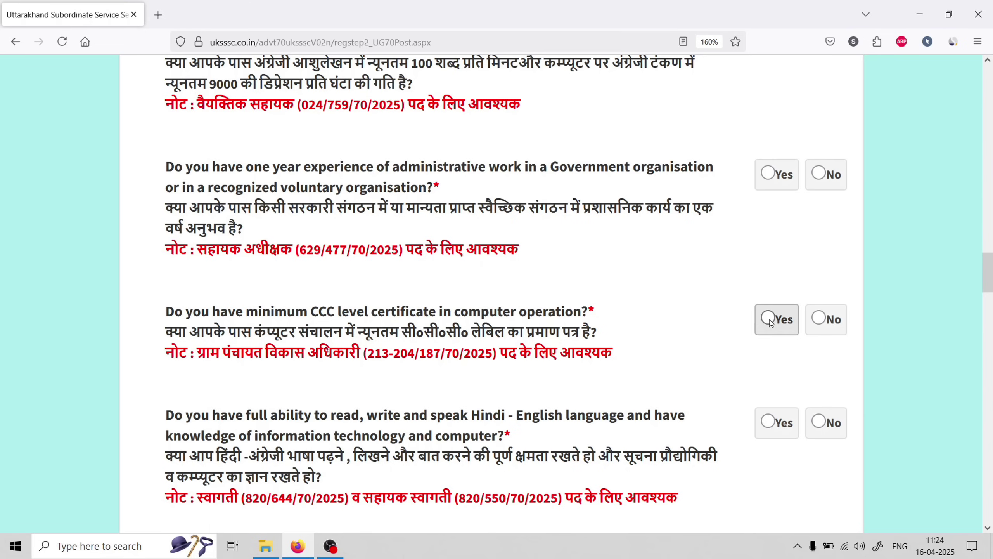
{"action": "left_click", "coordinate": [761, 329]}
{"action": "scroll", "coordinate": [598, 356], "scroll_direction": "down", "scroll_amount": 3}
{"action": "scroll", "coordinate": [543, 343], "scroll_direction": "up", "scroll_amount": 3}
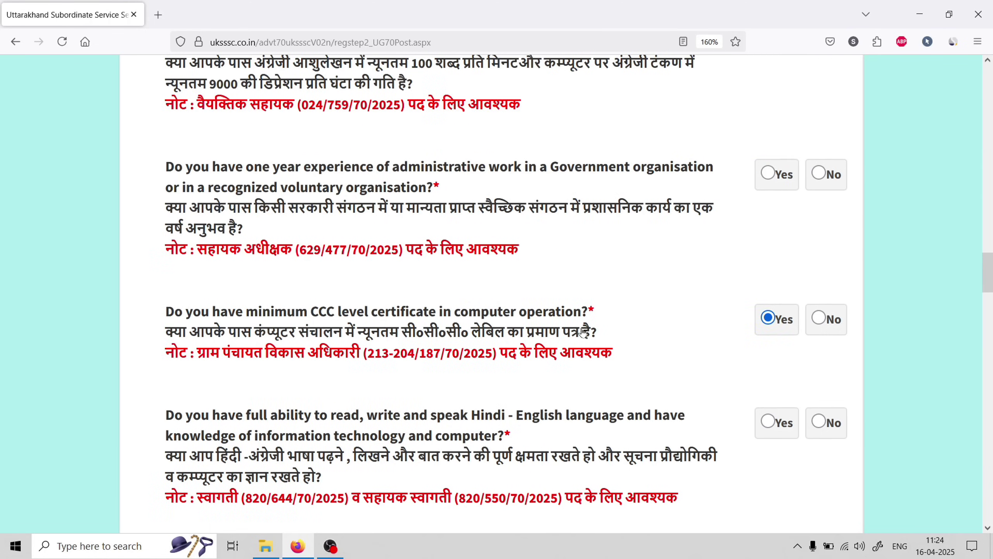
Compare the ticked posts with the Essential Qualification questions to see which certificate, typing, shorthand or experience requirement applies to each post
{"action": "scroll", "coordinate": [553, 326], "scroll_direction": "down", "scroll_amount": 6}
{"action": "scroll", "coordinate": [545, 324], "scroll_direction": "up", "scroll_amount": 9}
{"action": "scroll", "coordinate": [545, 324], "scroll_direction": "up", "scroll_amount": 6}
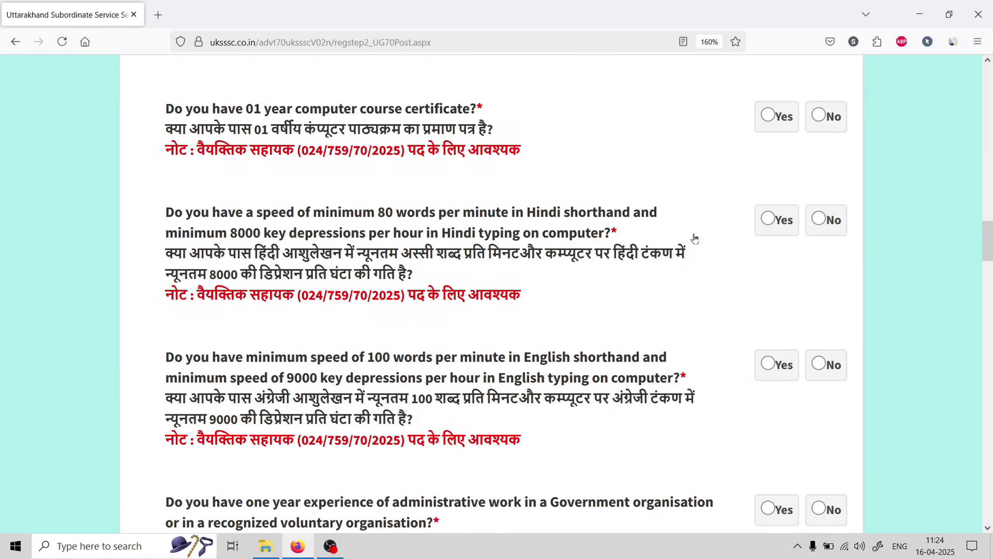
{"action": "scroll", "coordinate": [560, 317], "scroll_direction": "down", "scroll_amount": 3}
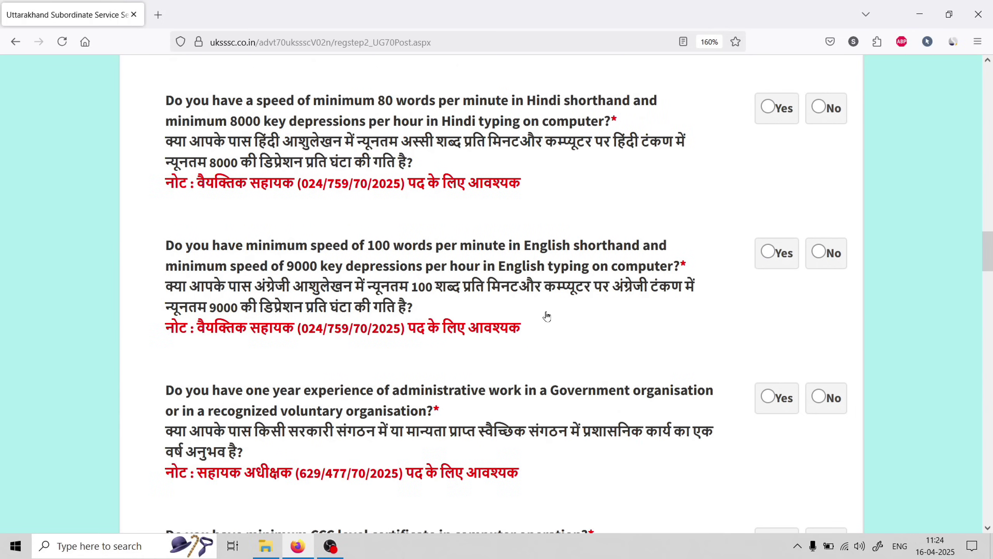
{"action": "scroll", "coordinate": [538, 317], "scroll_direction": "down", "scroll_amount": 3}
{"action": "scroll", "coordinate": [538, 318], "scroll_direction": "down", "scroll_amount": 3}
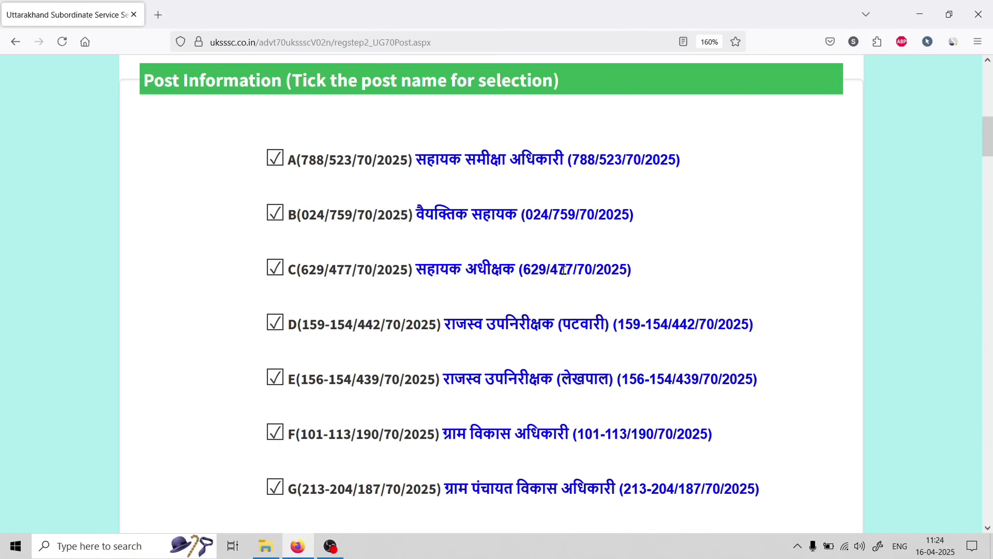
{"action": "scroll", "coordinate": [563, 270], "scroll_direction": "down", "scroll_amount": 2}
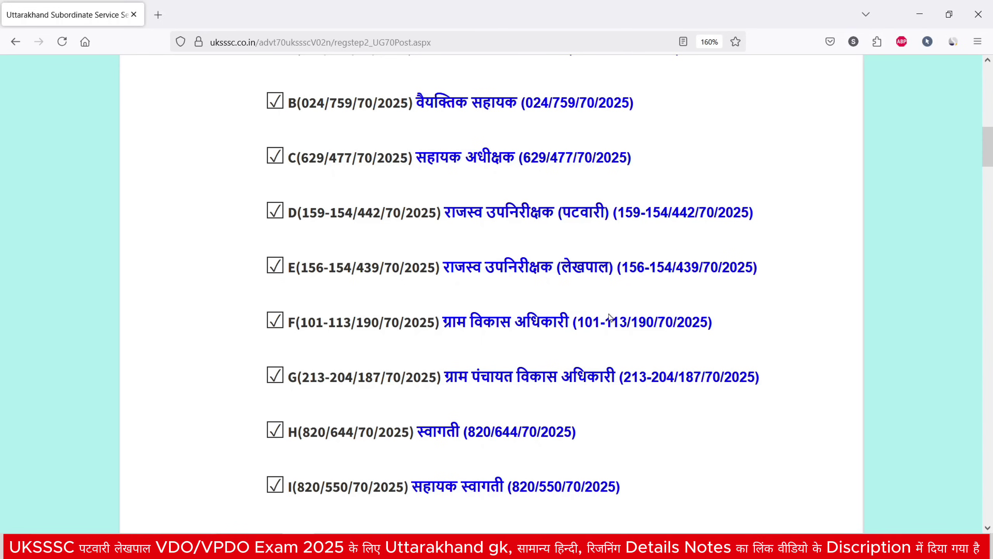
{"action": "scroll", "coordinate": [565, 297], "scroll_direction": "down", "scroll_amount": 15}
{"action": "scroll", "coordinate": [519, 293], "scroll_direction": "up", "scroll_amount": 5}
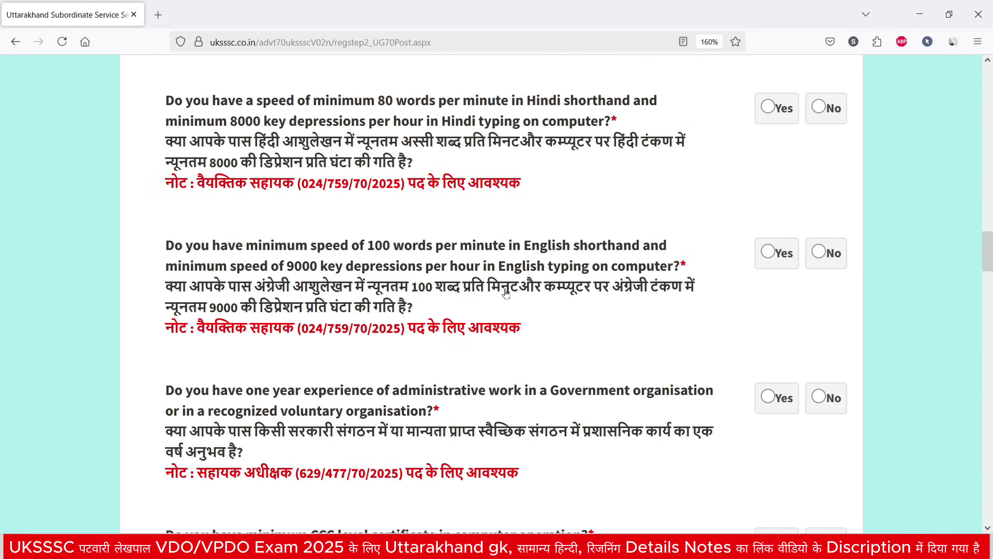
{"action": "scroll", "coordinate": [484, 242], "scroll_direction": "down", "scroll_amount": 3}
{"action": "scroll", "coordinate": [478, 231], "scroll_direction": "up", "scroll_amount": 15}
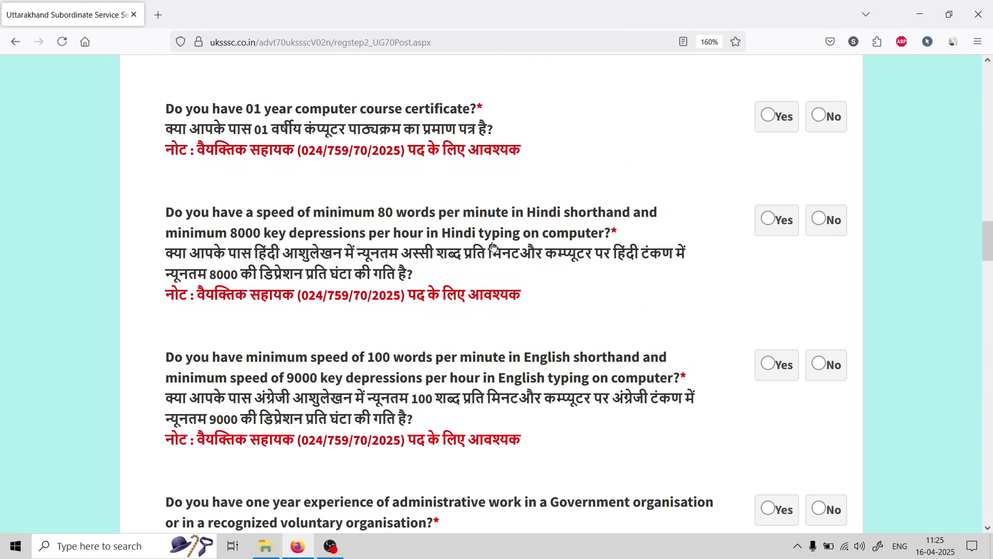
{"action": "scroll", "coordinate": [474, 215], "scroll_direction": "down", "scroll_amount": 3}
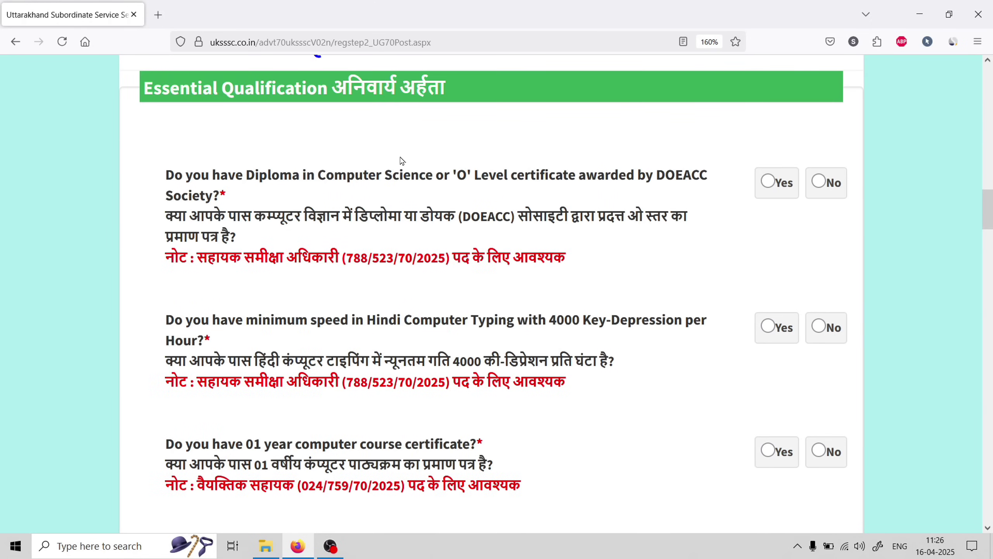
{"action": "scroll", "coordinate": [663, 286], "scroll_direction": "down", "scroll_amount": 3}
{"action": "scroll", "coordinate": [748, 239], "scroll_direction": "down", "scroll_amount": 5}
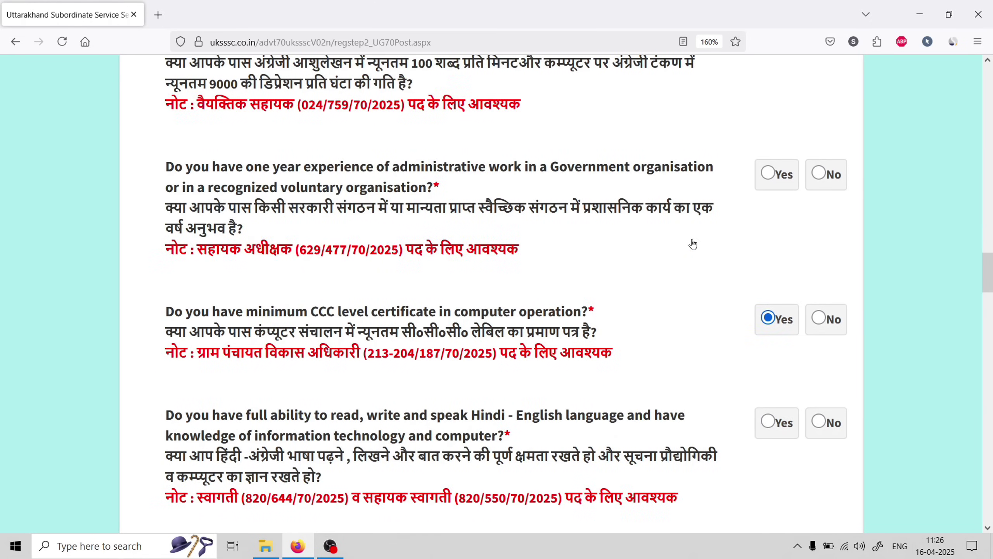
Set the educational qualification and its name to High School(10th) in the education details table
{"action": "scroll", "coordinate": [680, 243], "scroll_direction": "down", "scroll_amount": 5}
{"action": "scroll", "coordinate": [673, 243], "scroll_direction": "down", "scroll_amount": 3}
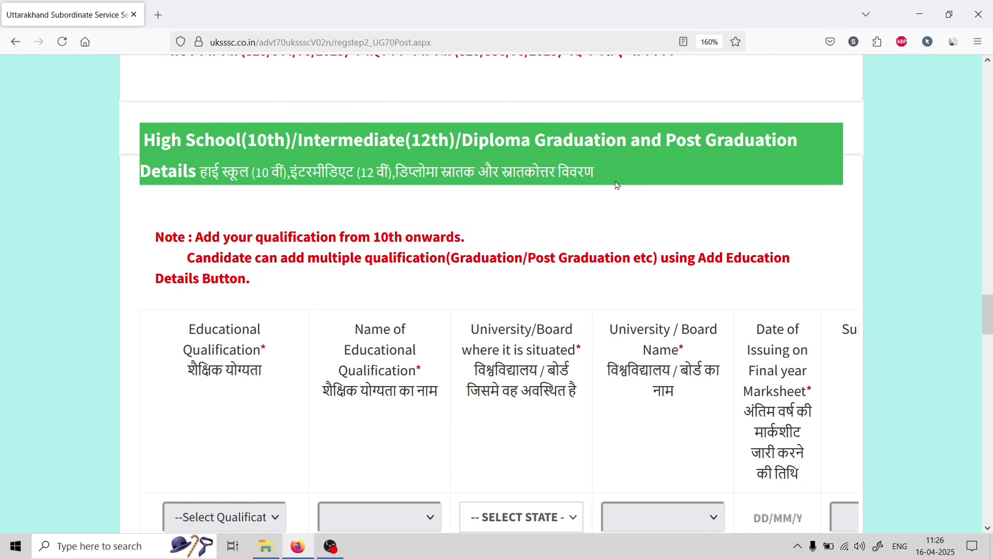
{"action": "scroll", "coordinate": [626, 192], "scroll_direction": "down", "scroll_amount": 3}
{"action": "scroll", "coordinate": [528, 207], "scroll_direction": "up", "scroll_amount": 3}
{"action": "scroll", "coordinate": [534, 272], "scroll_direction": "down", "scroll_amount": 3}
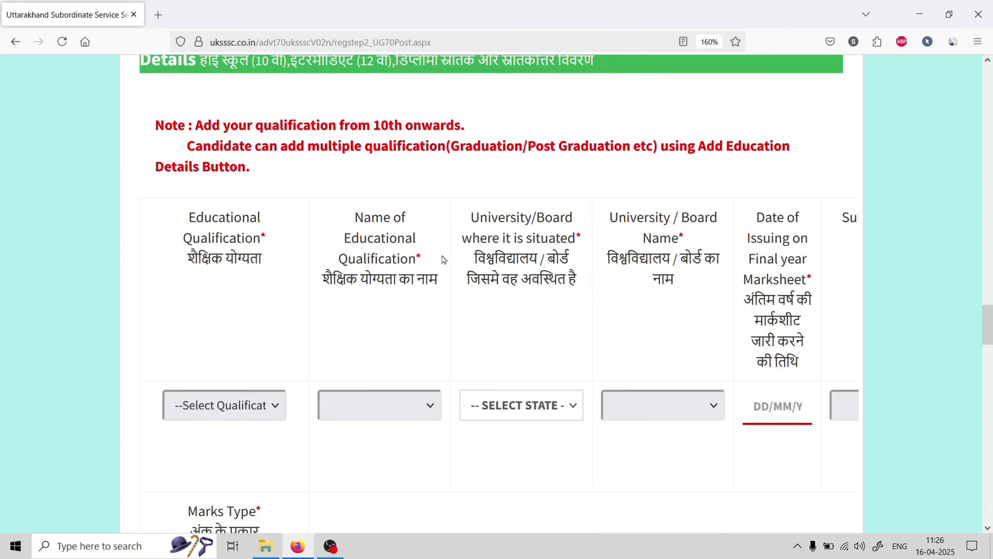
{"action": "scroll", "coordinate": [515, 254], "scroll_direction": "up", "scroll_amount": 3}
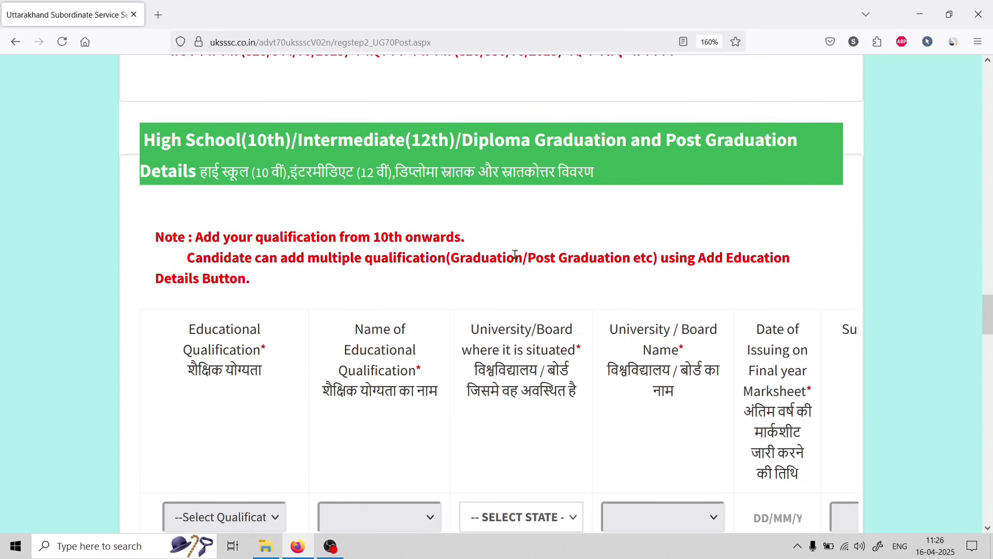
{"action": "scroll", "coordinate": [525, 290], "scroll_direction": "down", "scroll_amount": 3}
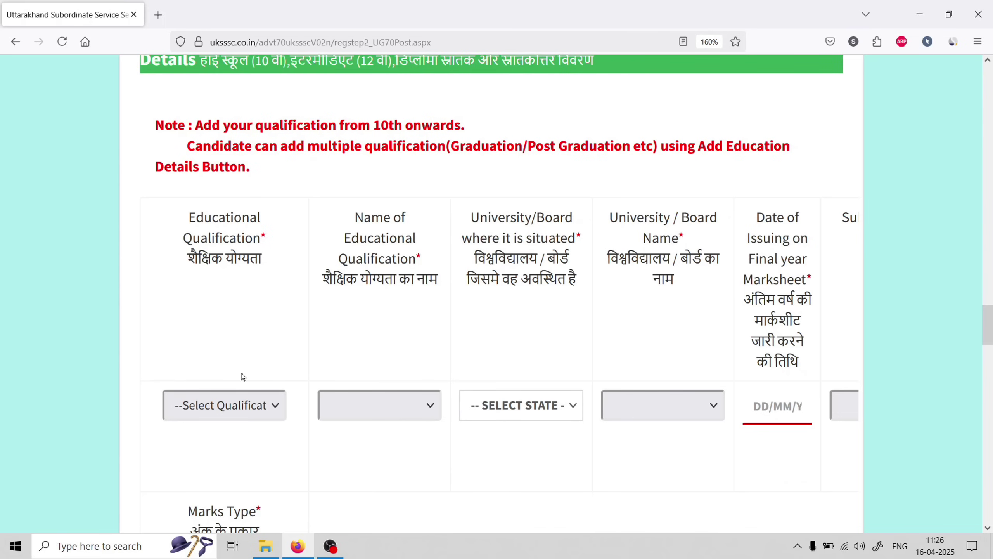
{"action": "left_click", "coordinate": [210, 419]}
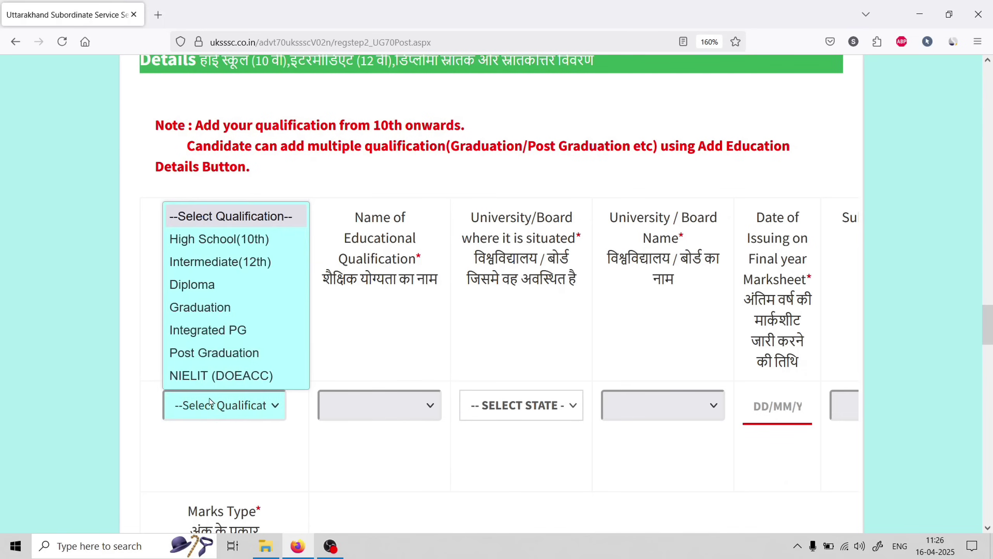
{"action": "left_click", "coordinate": [207, 239]}
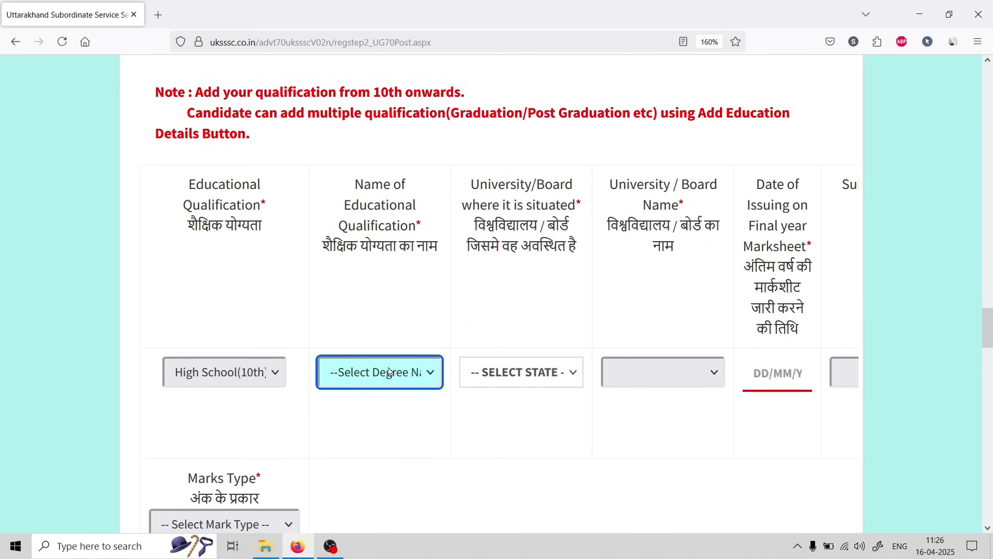
{"action": "left_click", "coordinate": [390, 372]}
{"action": "left_click", "coordinate": [379, 422]}
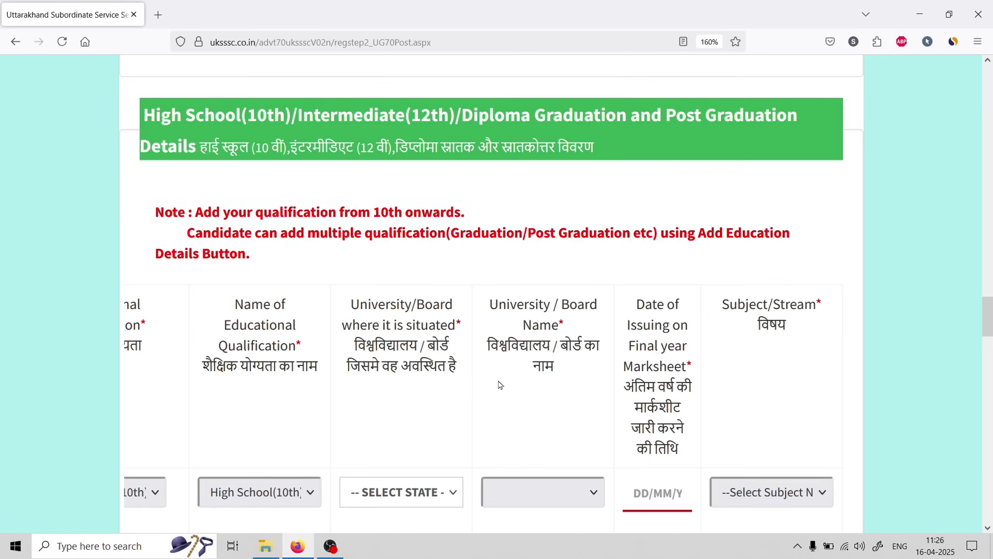
Set the High School board's state to UTTARAKHAND and the board name to Uttrakhand Board of School Education
{"action": "scroll", "coordinate": [539, 437], "scroll_direction": "down", "scroll_amount": 5}
{"action": "left_click", "coordinate": [417, 270]}
{"action": "scroll", "coordinate": [399, 418], "scroll_direction": "down", "scroll_amount": 8}
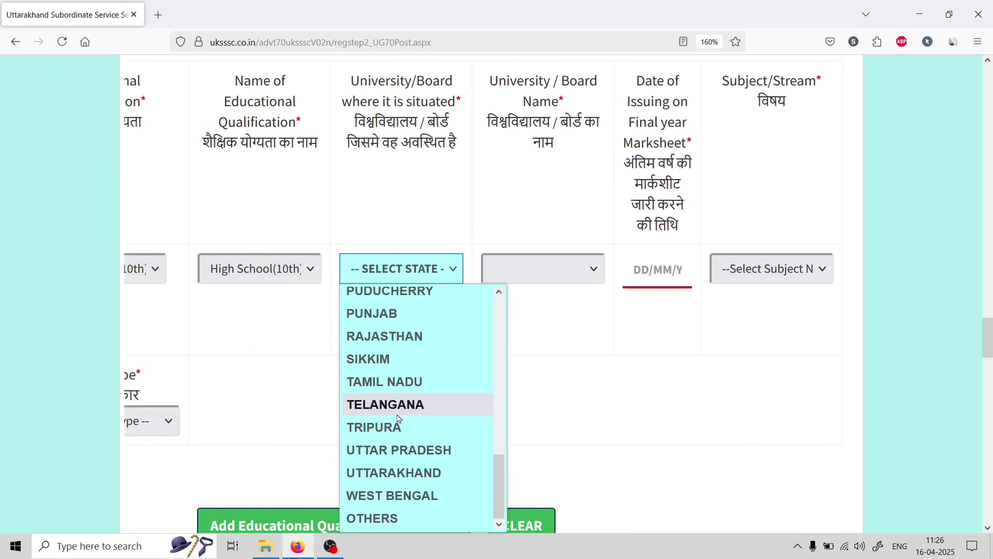
{"action": "left_click", "coordinate": [399, 470]}
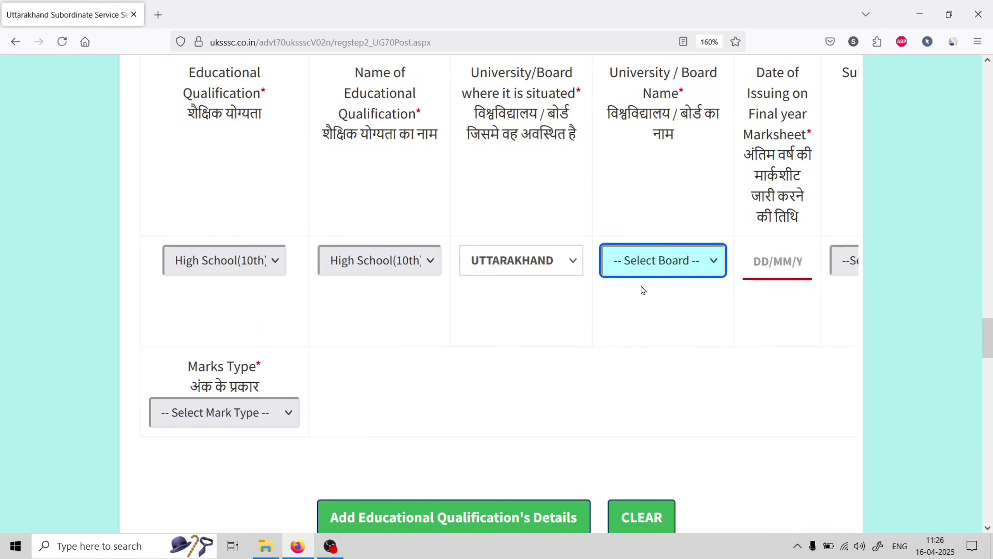
{"action": "left_click", "coordinate": [643, 262]}
{"action": "scroll", "coordinate": [673, 306], "scroll_direction": "down", "scroll_amount": 15}
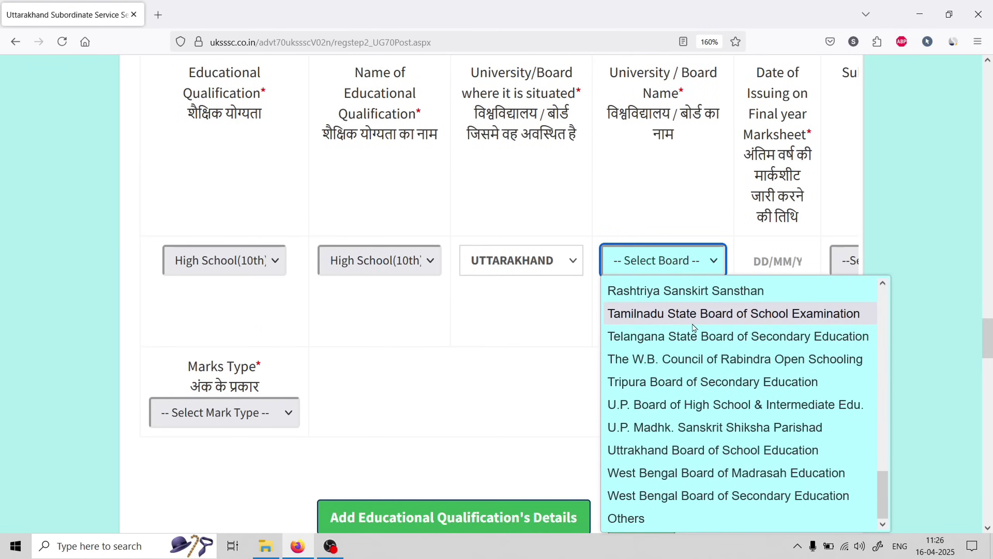
{"action": "left_click", "coordinate": [670, 458]}
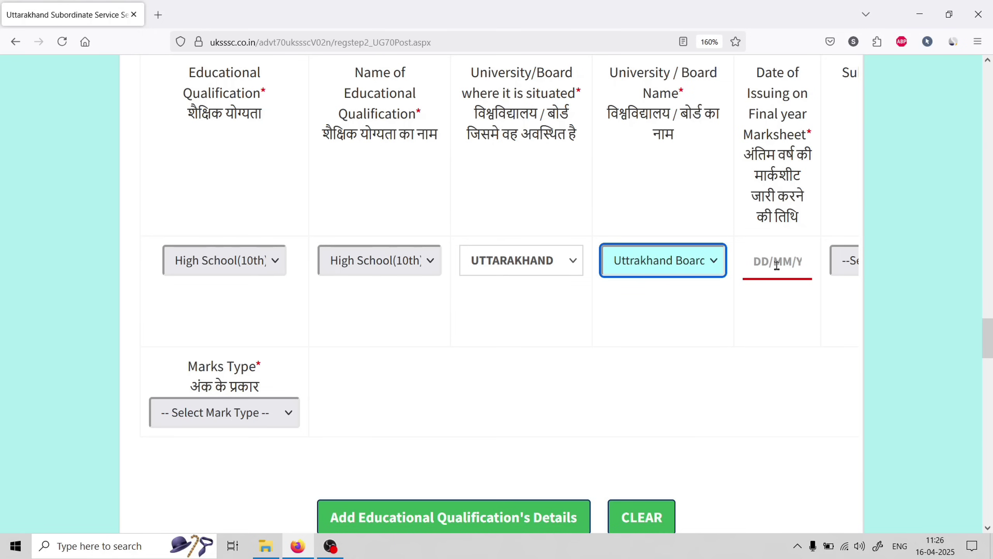
Browse the available board names for the High School entry and keep the current selection
{"action": "left_click", "coordinate": [719, 265]}
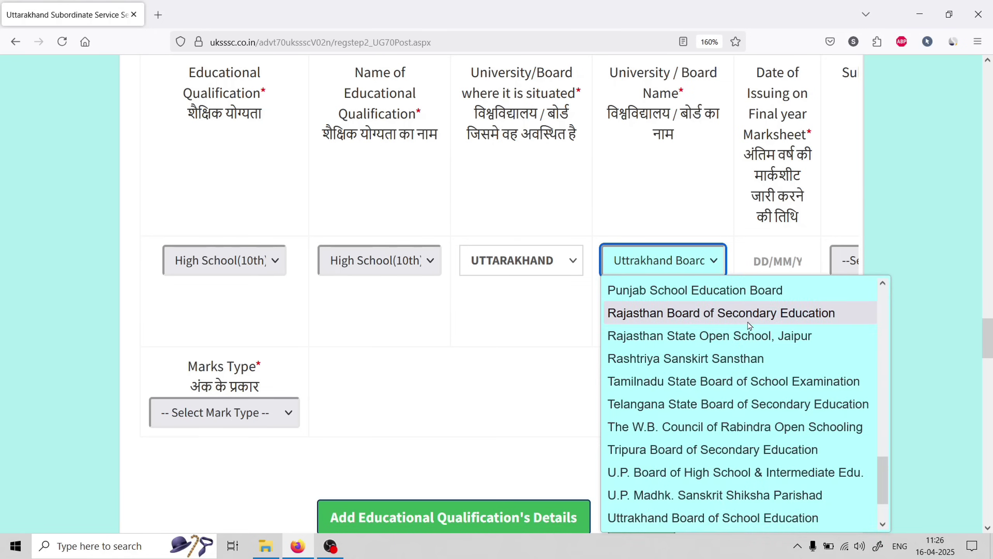
{"action": "scroll", "coordinate": [685, 394], "scroll_direction": "down", "scroll_amount": 1}
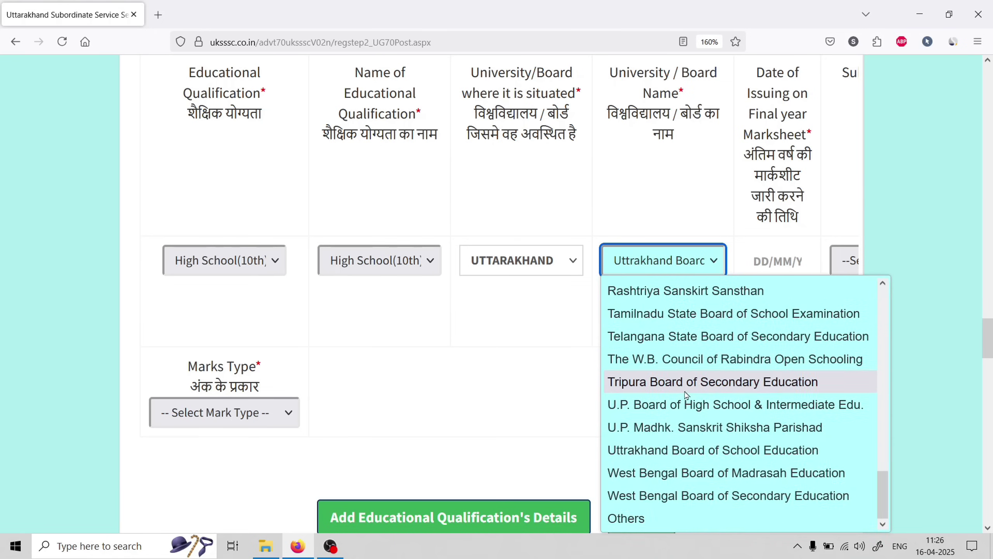
{"action": "scroll", "coordinate": [685, 399], "scroll_direction": "up", "scroll_amount": 4}
{"action": "scroll", "coordinate": [689, 359], "scroll_direction": "up", "scroll_amount": 4}
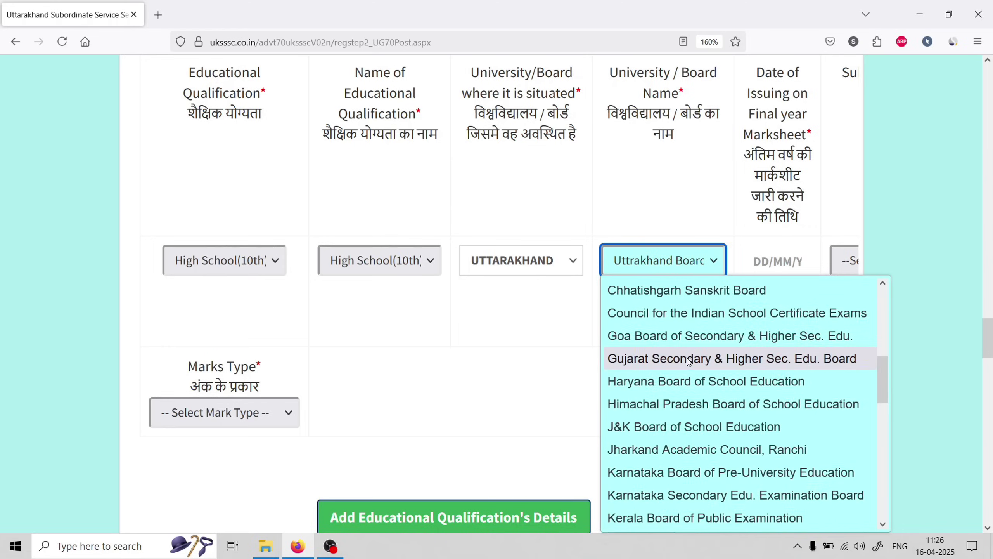
{"action": "scroll", "coordinate": [689, 359], "scroll_direction": "up", "scroll_amount": 5}
{"action": "left_click", "coordinate": [531, 361]}
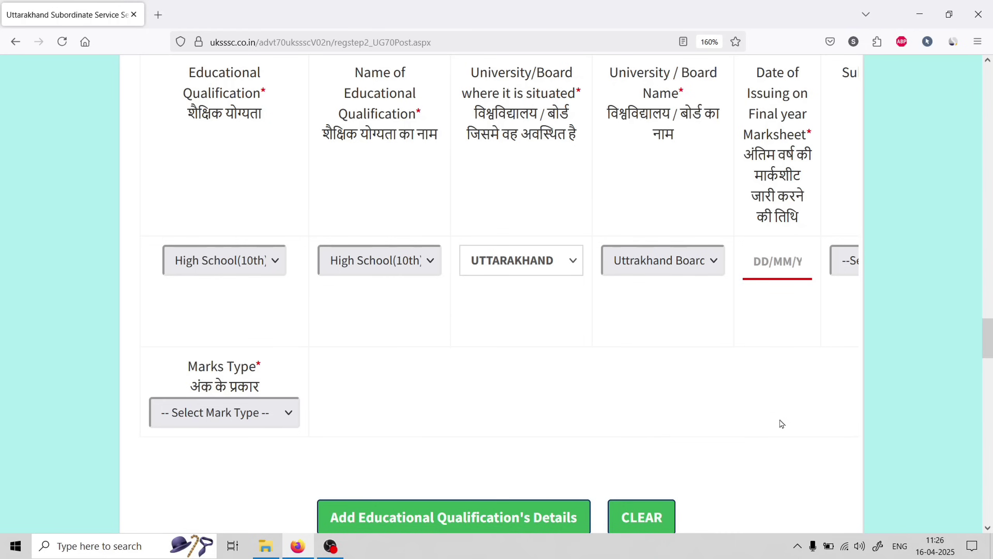
Review the remaining form sections: Preferential Eligibility, Measurement Details for the Patwari post, and Other Details
{"action": "key", "text": "ctrl+minus"}
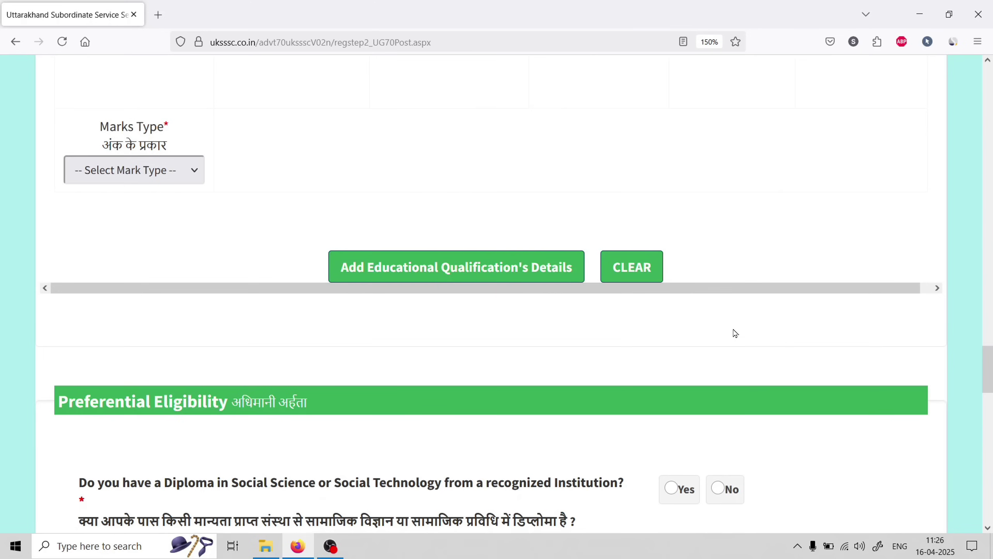
{"action": "scroll", "coordinate": [735, 332], "scroll_direction": "down", "scroll_amount": 5}
{"action": "scroll", "coordinate": [722, 323], "scroll_direction": "down", "scroll_amount": 12}
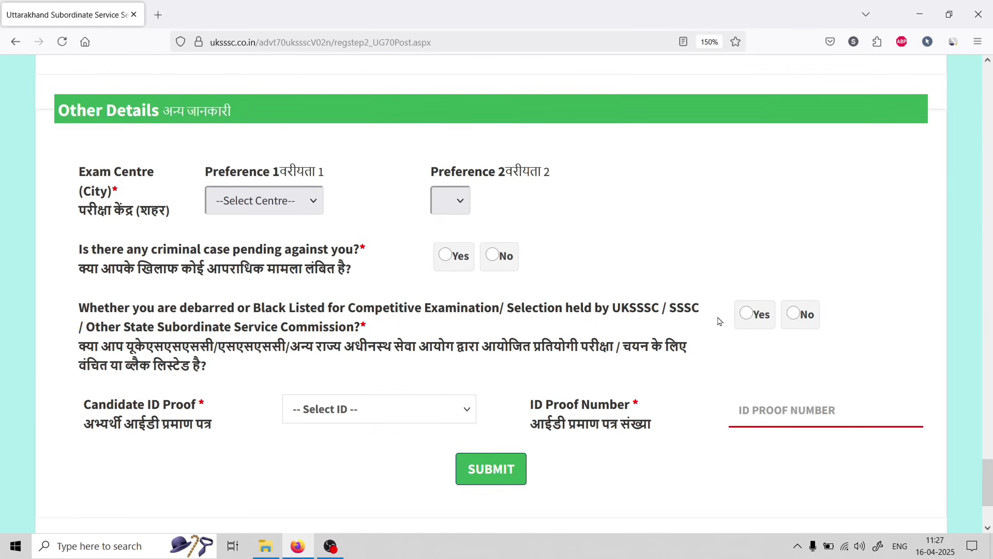
{"action": "scroll", "coordinate": [704, 318], "scroll_direction": "up", "scroll_amount": 6}
{"action": "scroll", "coordinate": [697, 318], "scroll_direction": "up", "scroll_amount": 3}
{"action": "scroll", "coordinate": [696, 318], "scroll_direction": "down", "scroll_amount": 6}
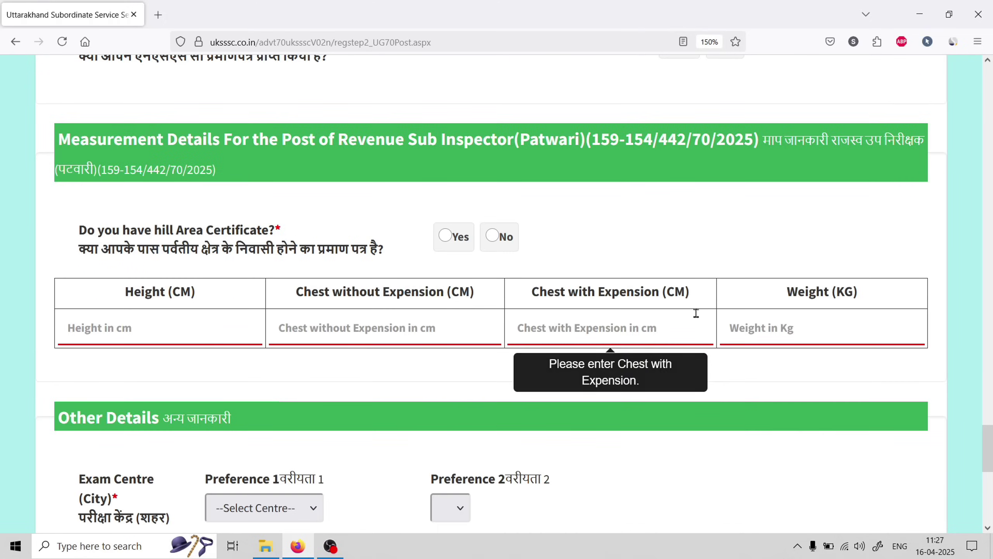
Set the subject/stream of the High School(10th) education entry to the High School subject option
{"action": "scroll", "coordinate": [669, 316], "scroll_direction": "up", "scroll_amount": 12}
{"action": "scroll", "coordinate": [666, 315], "scroll_direction": "up", "scroll_amount": 2}
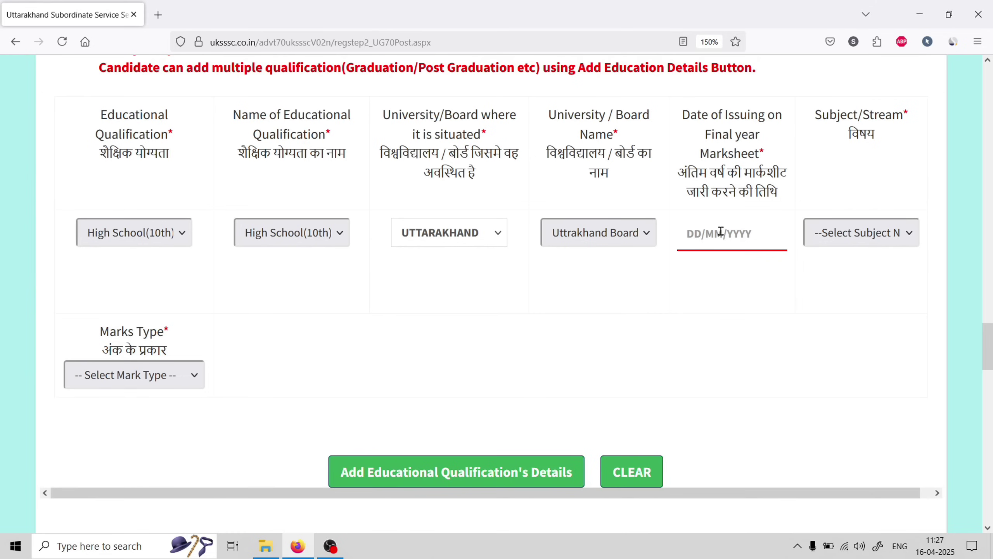
{"action": "left_click", "coordinate": [740, 234]}
{"action": "left_click", "coordinate": [660, 275]}
{"action": "left_click", "coordinate": [865, 232]}
{"action": "left_click", "coordinate": [864, 274]}
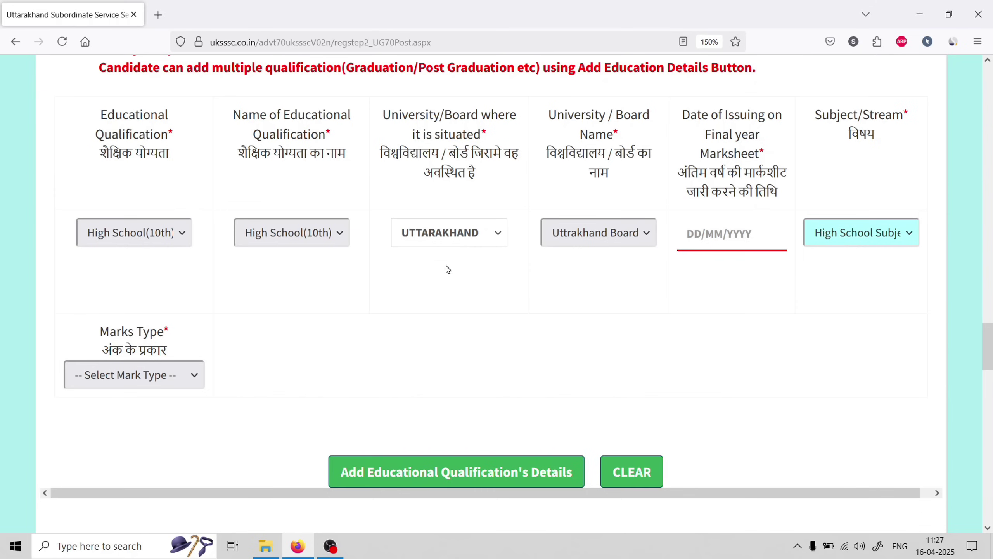
Set the marks type of the High School(10th) entry to Marks
{"action": "left_click", "coordinate": [137, 385]}
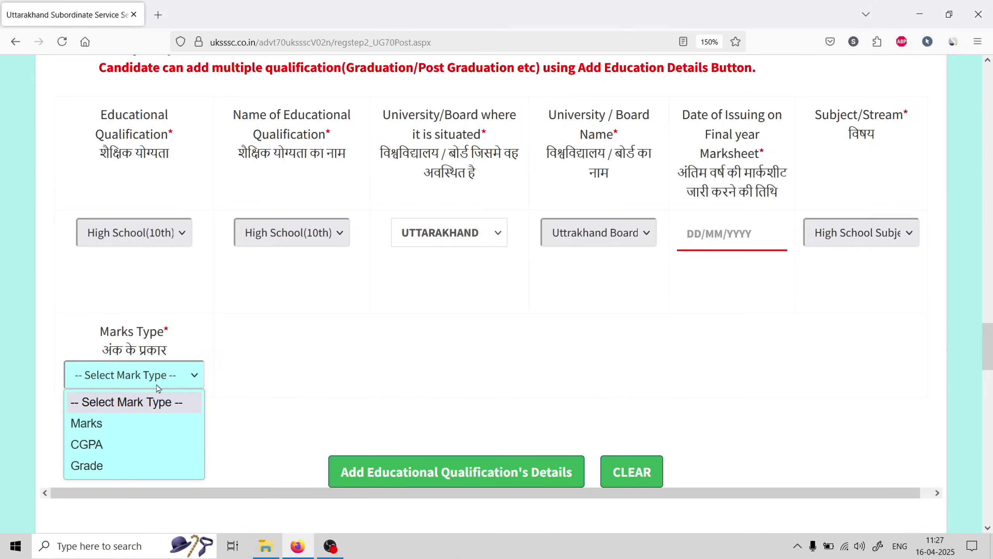
{"action": "left_click", "coordinate": [94, 419]}
{"action": "left_click", "coordinate": [135, 377]}
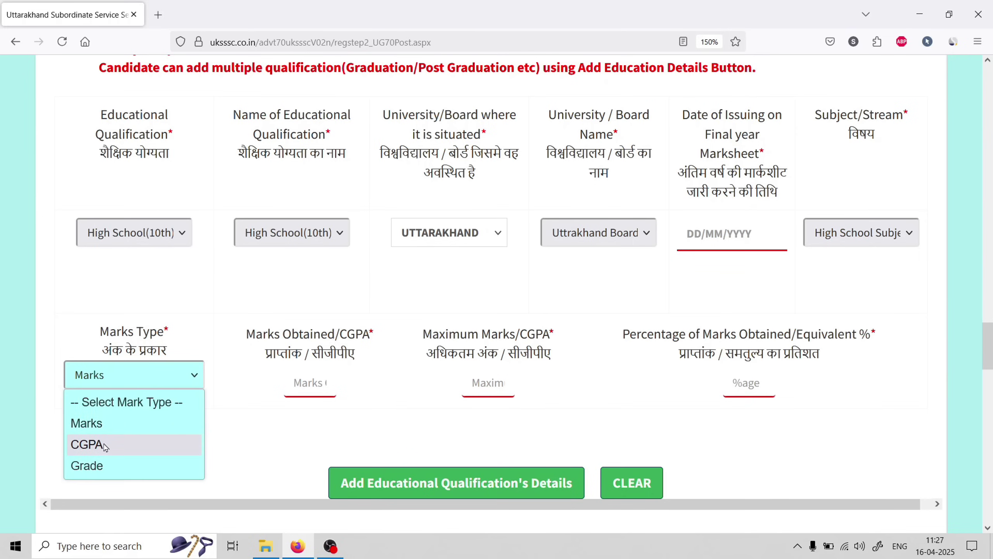
{"action": "left_click", "coordinate": [100, 426]}
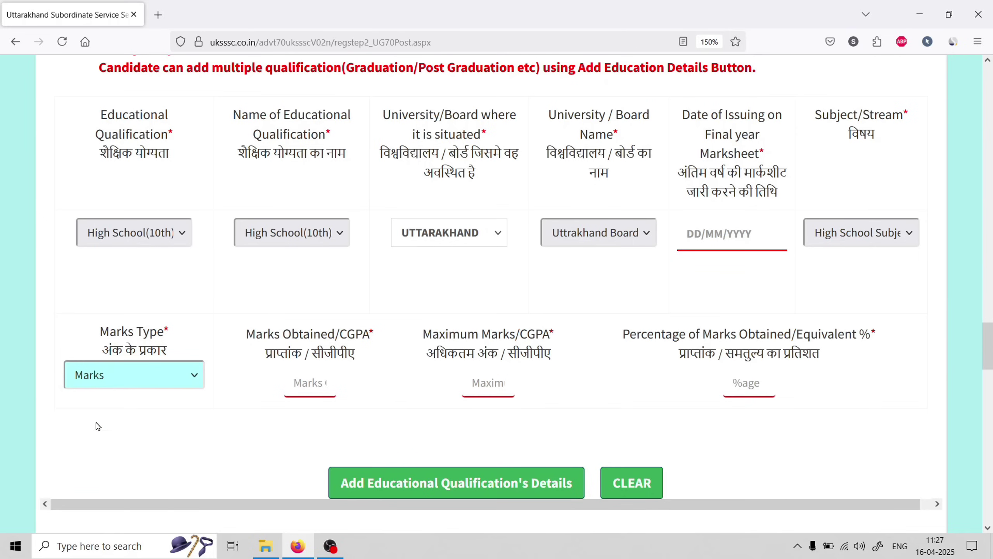
Examine the marks obtained and maximum marks fields, the option for adding qualification details, and the education section's notes
{"action": "left_click", "coordinate": [308, 381]}
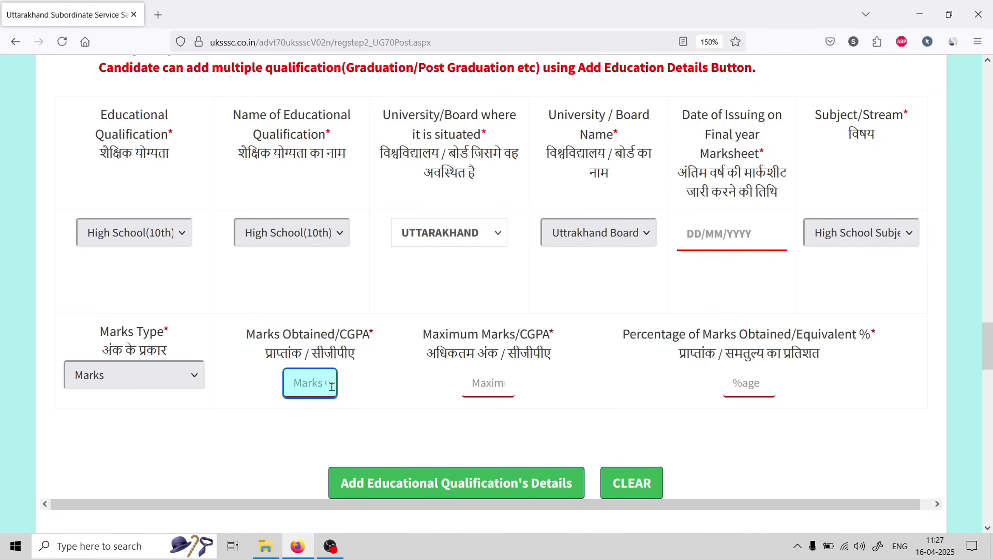
{"action": "left_click", "coordinate": [490, 390]}
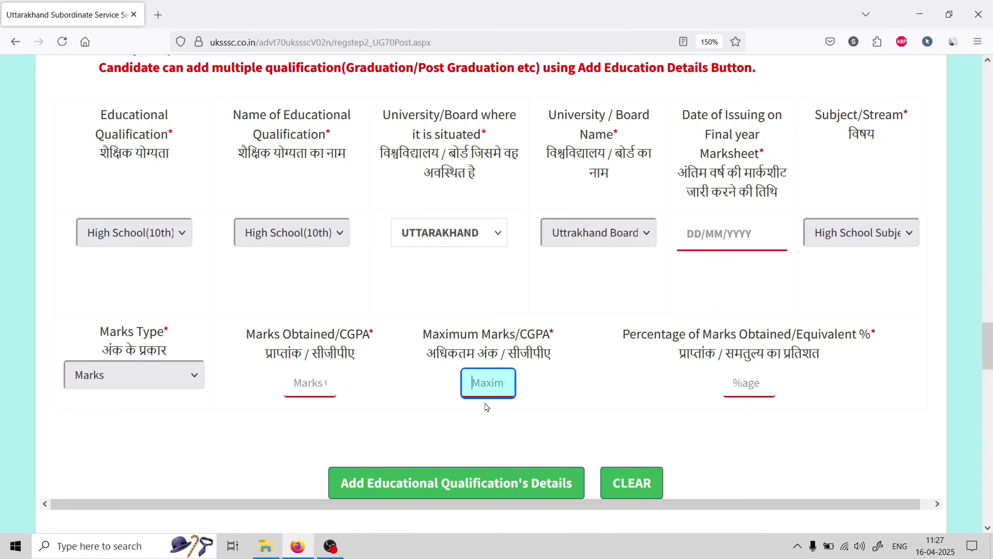
{"action": "left_click", "coordinate": [290, 383]}
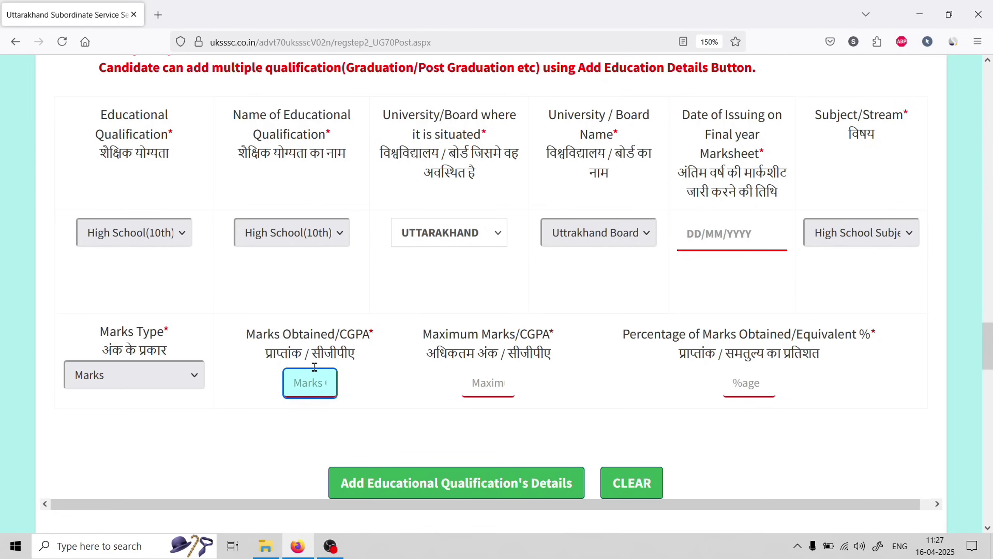
{"action": "left_click", "coordinate": [478, 381]}
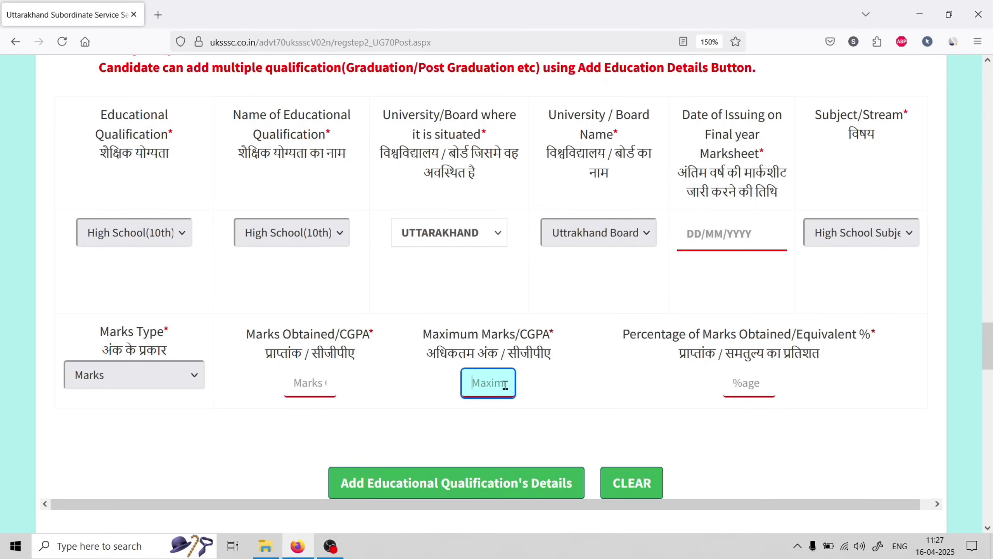
{"action": "scroll", "coordinate": [748, 375], "scroll_direction": "down", "scroll_amount": 3}
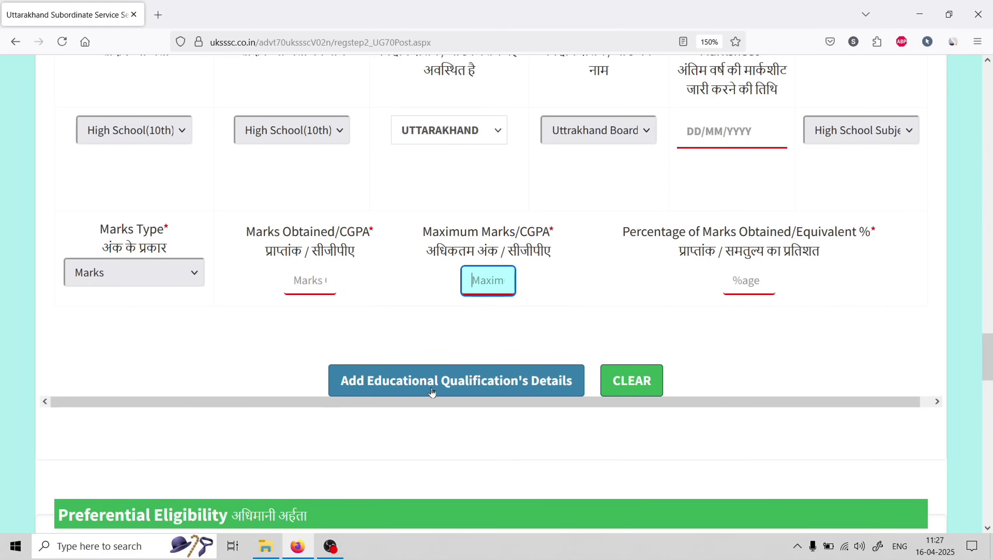
{"action": "scroll", "coordinate": [439, 357], "scroll_direction": "up", "scroll_amount": 3}
{"action": "scroll", "coordinate": [429, 356], "scroll_direction": "up", "scroll_amount": 3}
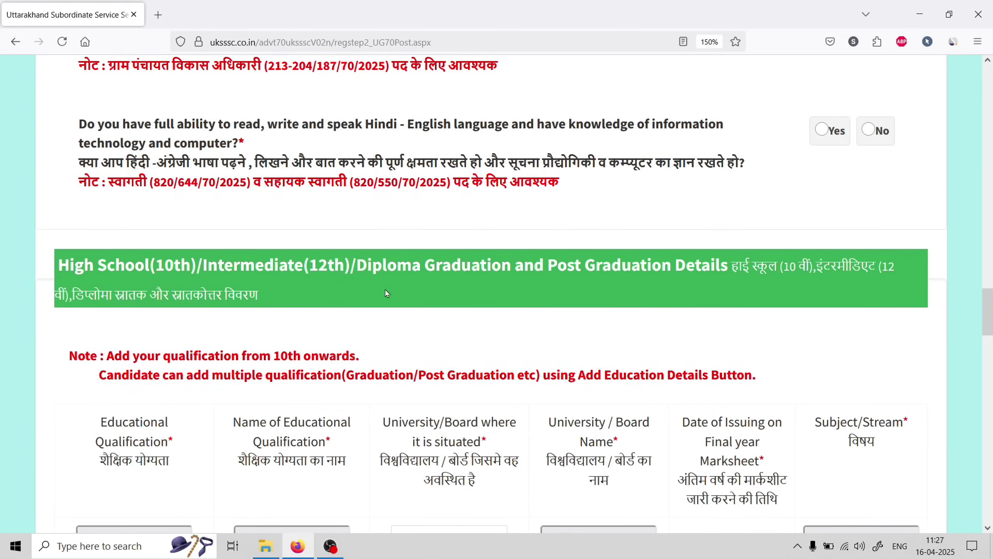
{"action": "scroll", "coordinate": [385, 289], "scroll_direction": "down", "scroll_amount": 3}
Change the educational qualification to Intermediate(12th), followed by Graduation, in the education details table
{"action": "left_click", "coordinate": [132, 335]}
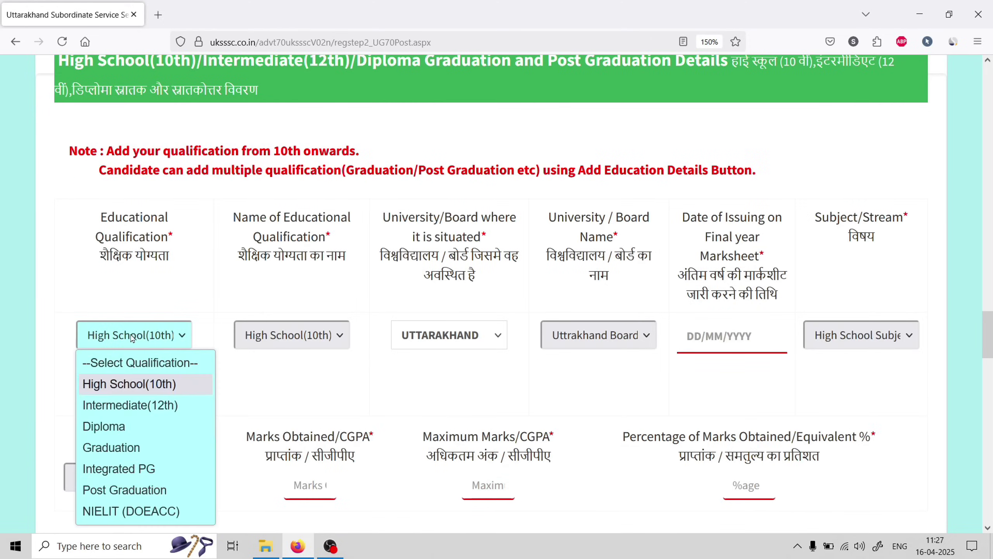
{"action": "left_click", "coordinate": [117, 405]}
{"action": "scroll", "coordinate": [315, 321], "scroll_direction": "down", "scroll_amount": 3}
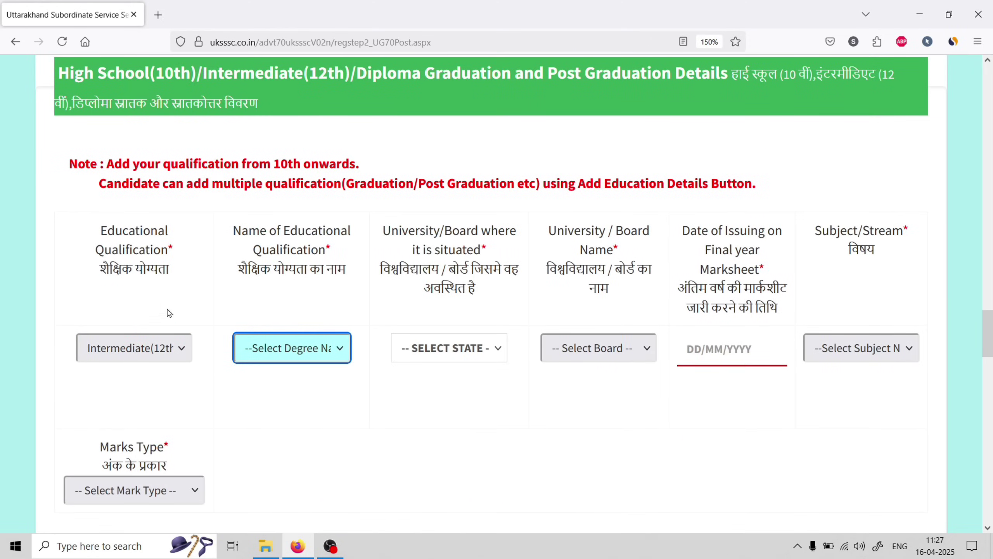
{"action": "scroll", "coordinate": [518, 336], "scroll_direction": "down", "scroll_amount": 3}
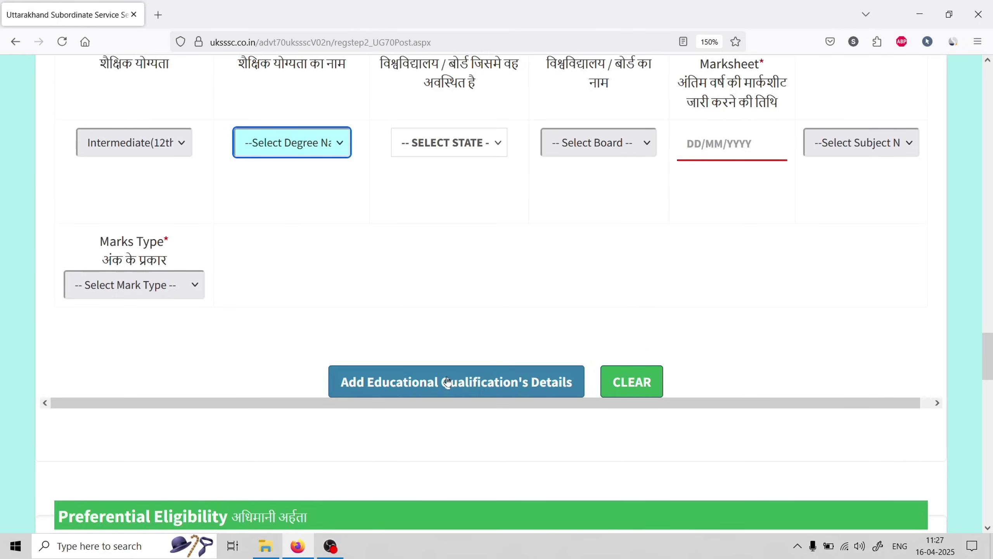
{"action": "left_click", "coordinate": [112, 149]}
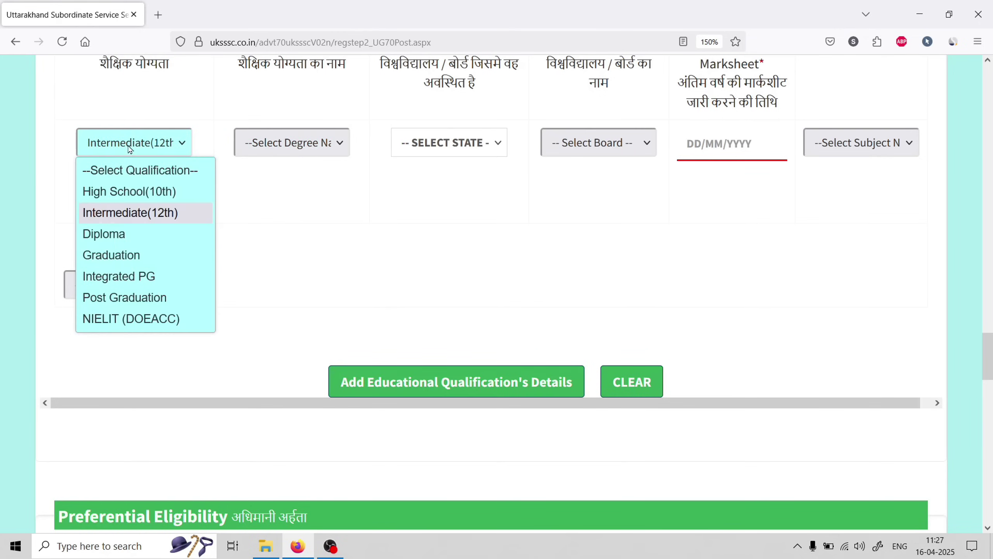
{"action": "left_click", "coordinate": [122, 255]}
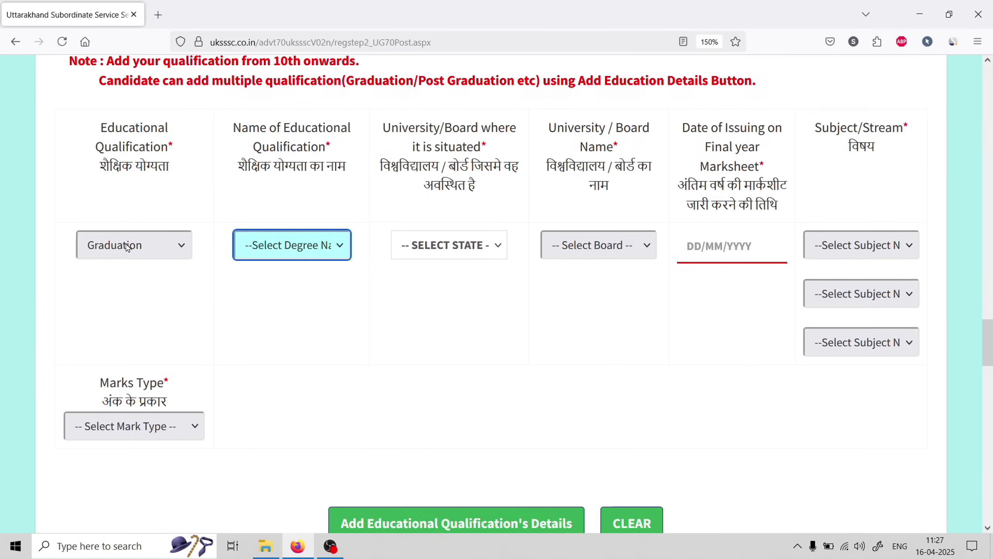
Set the educational qualification to Post Graduation and check the fields of that entry
{"action": "left_click", "coordinate": [128, 248]}
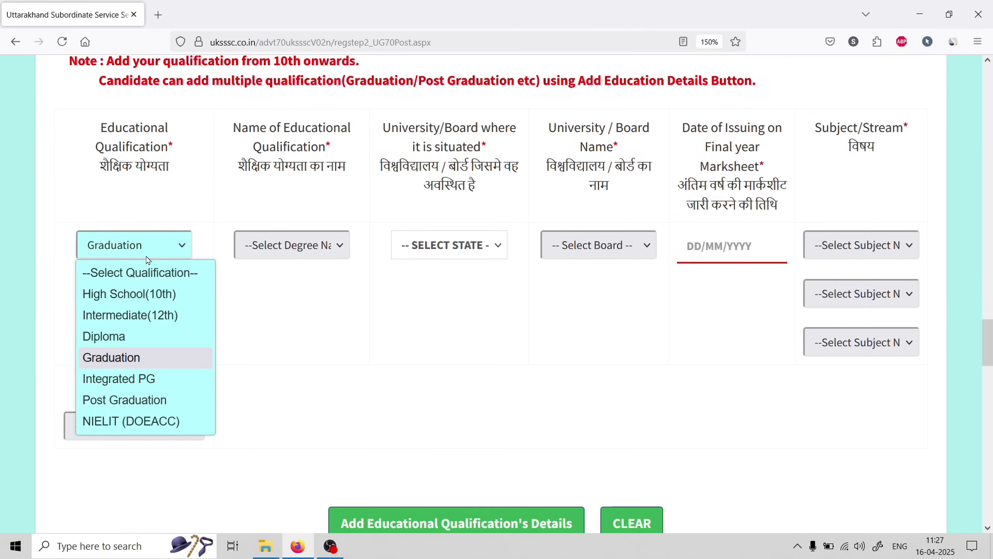
{"action": "left_click", "coordinate": [134, 400]}
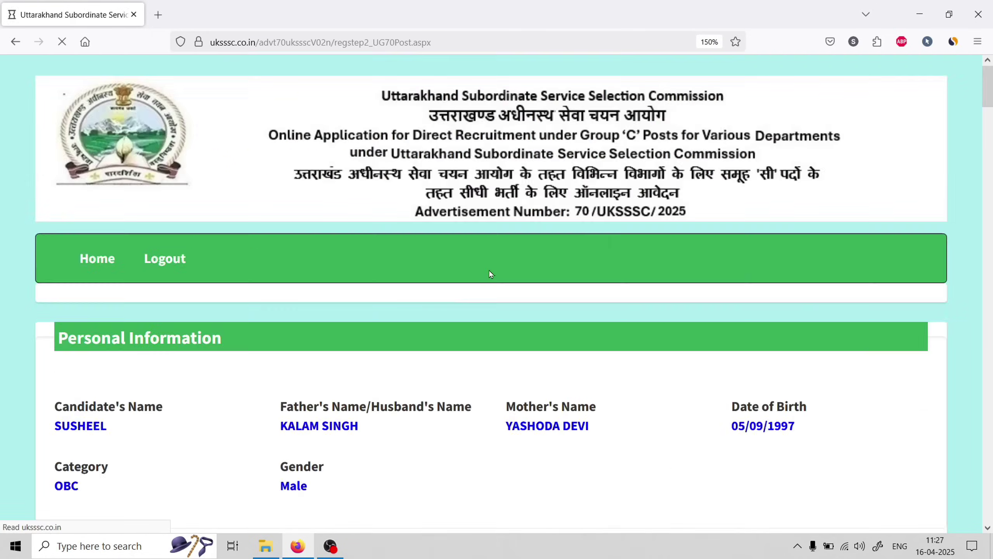
{"action": "scroll", "coordinate": [365, 341], "scroll_direction": "down", "scroll_amount": 4}
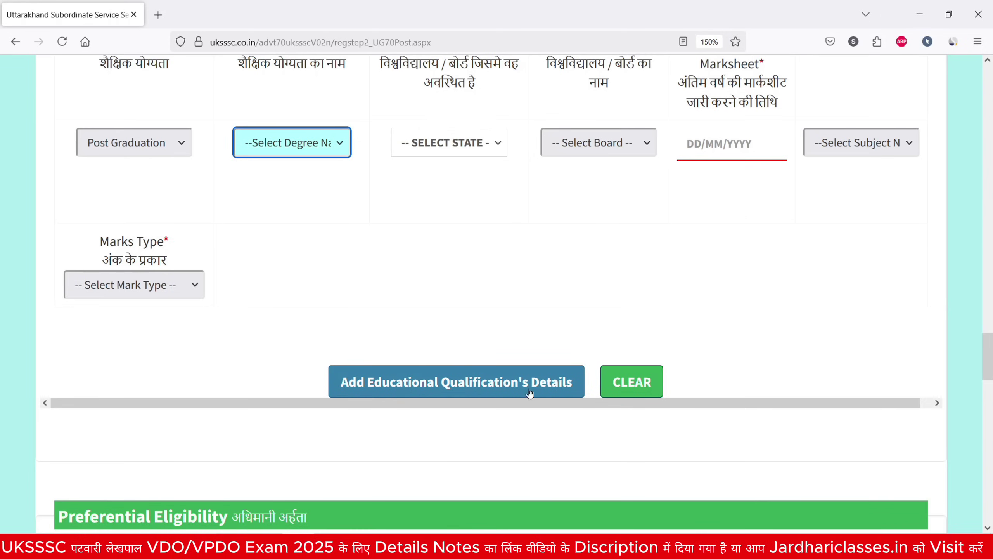
{"action": "scroll", "coordinate": [430, 383], "scroll_direction": "up", "scroll_amount": 2}
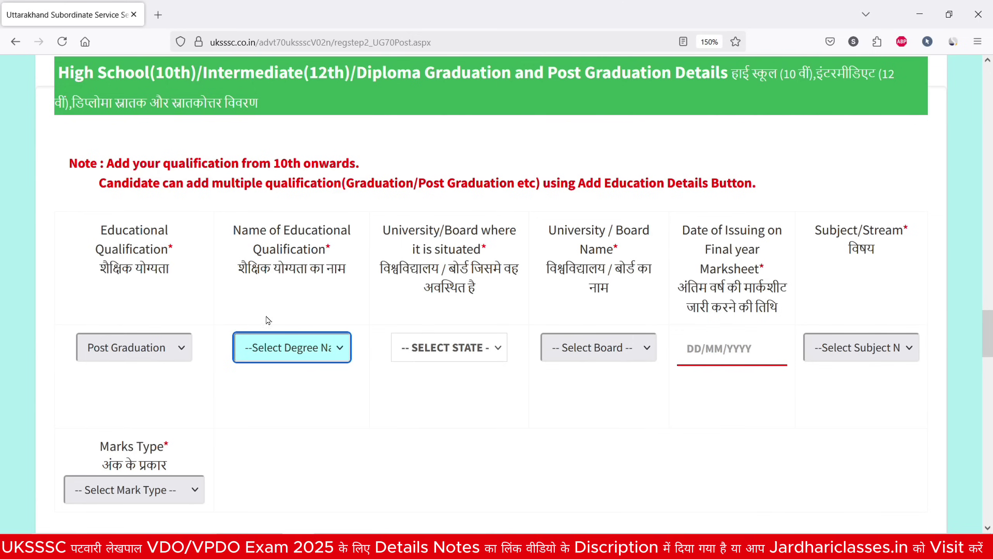
{"action": "scroll", "coordinate": [593, 324], "scroll_direction": "down", "scroll_amount": 3}
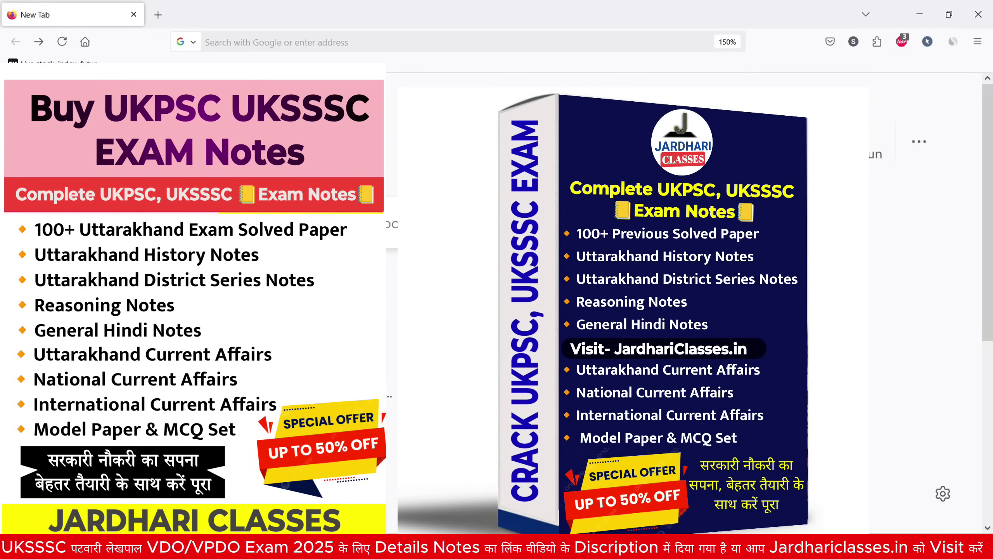
Go to the Jardhariclasses.in website in the browser
{"action": "left_click", "coordinate": [267, 41]}
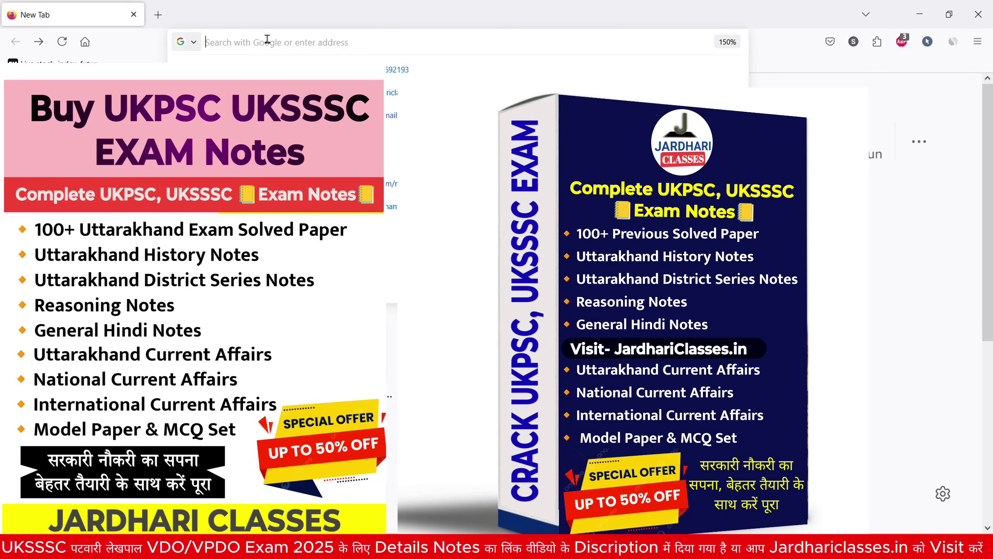
{"action": "type", "text": "Jardhariclasses.in/"}
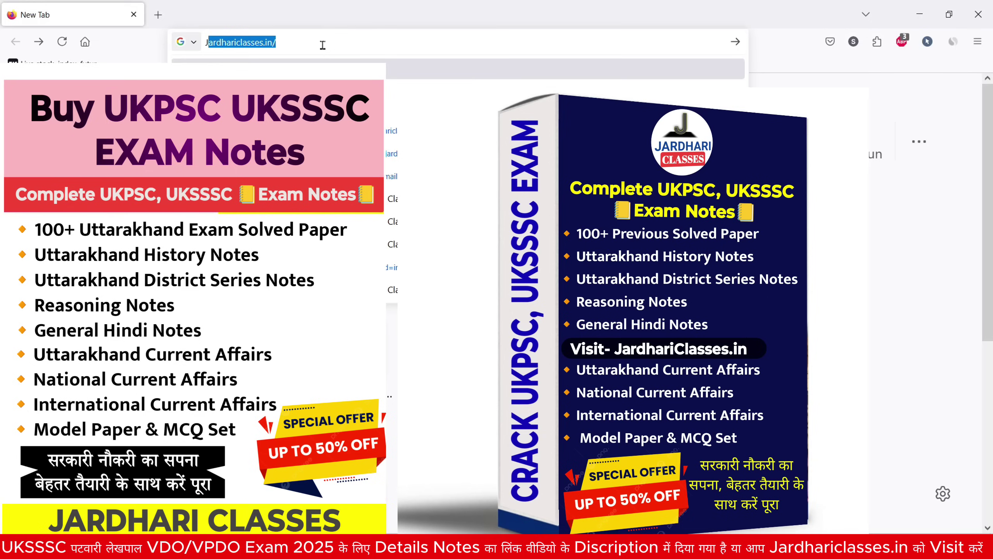
{"action": "key", "text": "Return"}
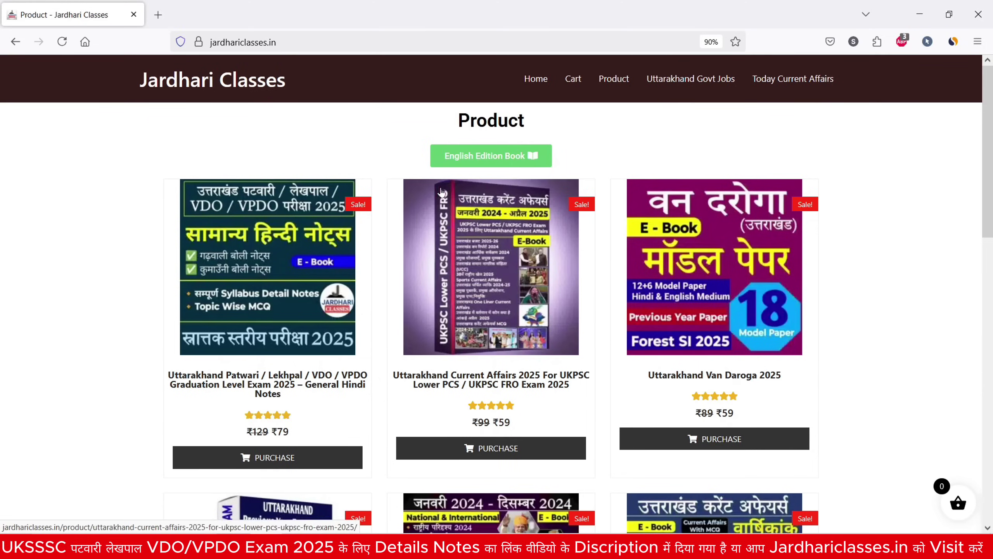
Browse the Jardhari Classes product page for Uttarakhand exam notes and e-books
{"action": "scroll", "coordinate": [441, 192], "scroll_direction": "down", "scroll_amount": 1}
{"action": "scroll", "coordinate": [427, 174], "scroll_direction": "up", "scroll_amount": 1}
{"action": "scroll", "coordinate": [458, 184], "scroll_direction": "down", "scroll_amount": 1}
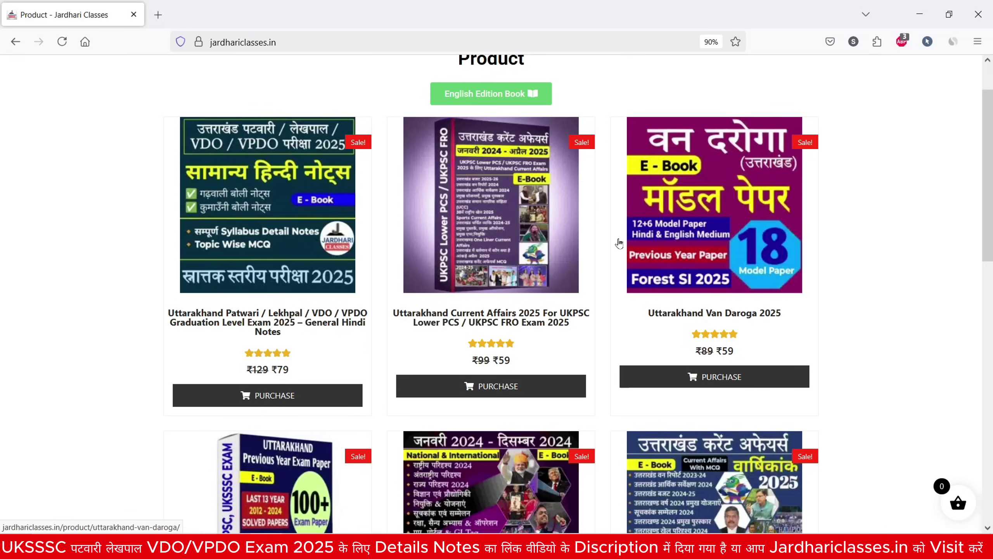
{"action": "scroll", "coordinate": [315, 214], "scroll_direction": "up", "scroll_amount": 1}
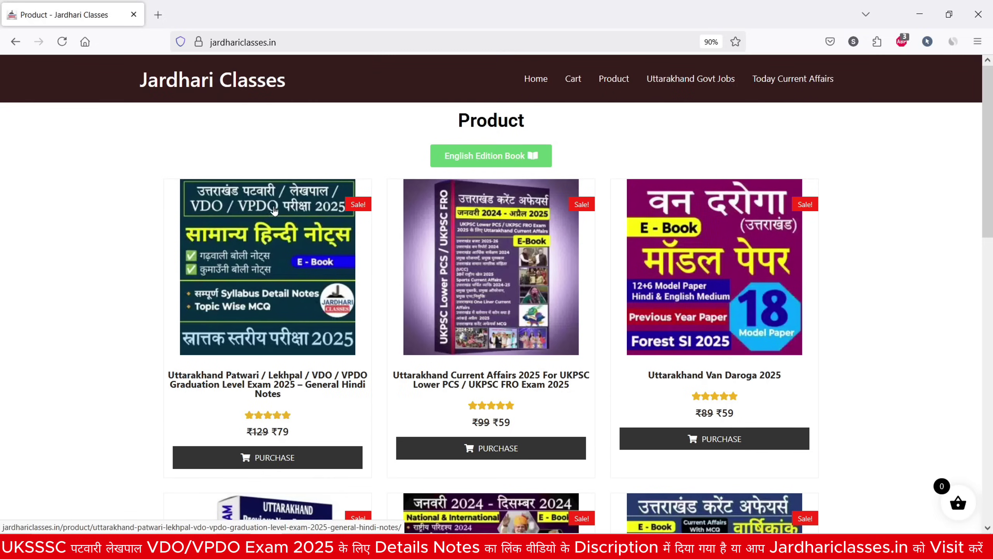
{"action": "scroll", "coordinate": [320, 198], "scroll_direction": "down", "scroll_amount": 1}
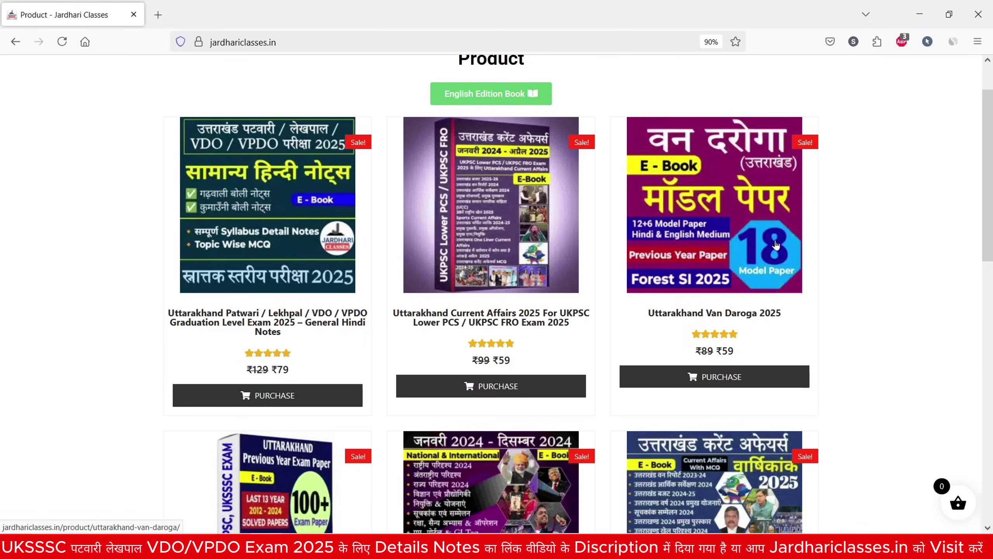
{"action": "scroll", "coordinate": [460, 200], "scroll_direction": "down", "scroll_amount": 3}
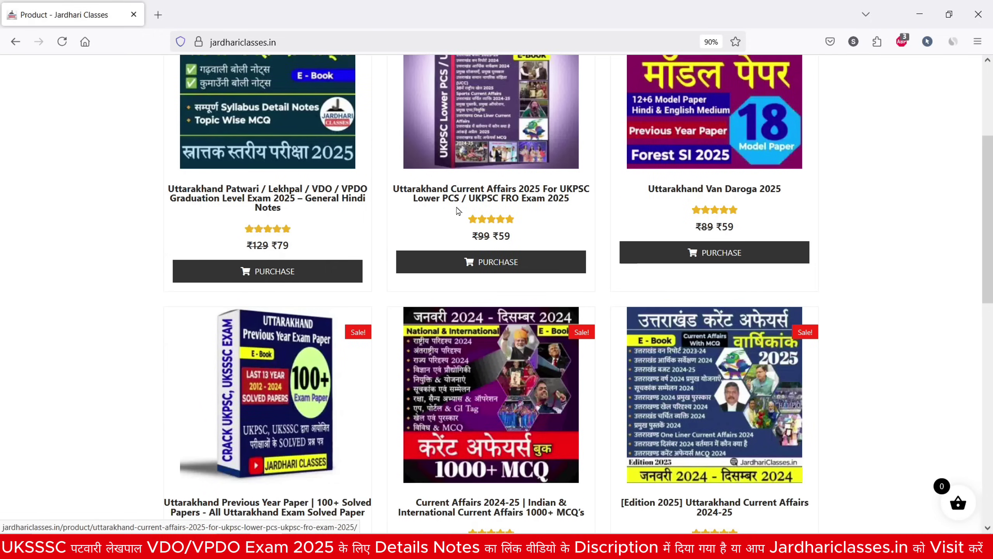
{"action": "scroll", "coordinate": [458, 212], "scroll_direction": "down", "scroll_amount": 9}
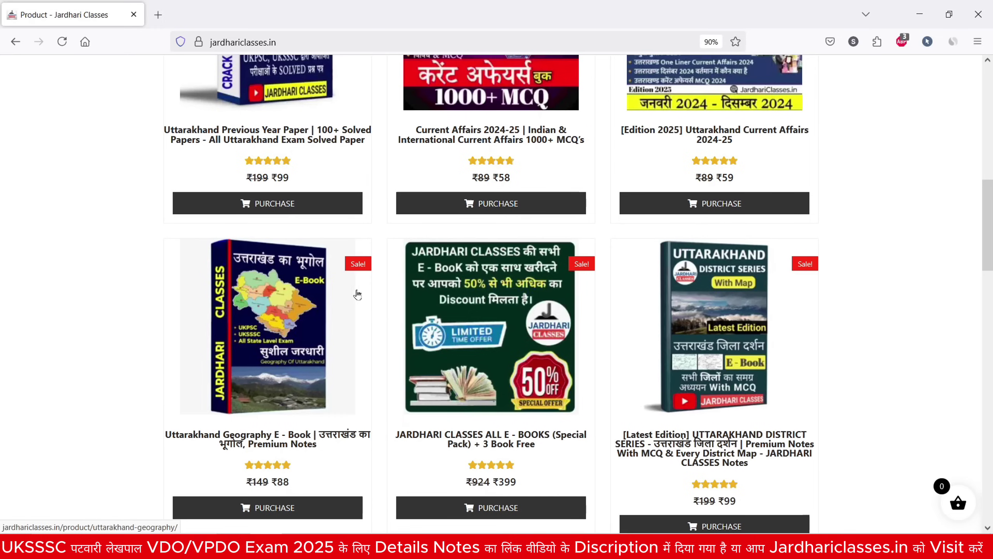
{"action": "scroll", "coordinate": [358, 294], "scroll_direction": "down", "scroll_amount": 4}
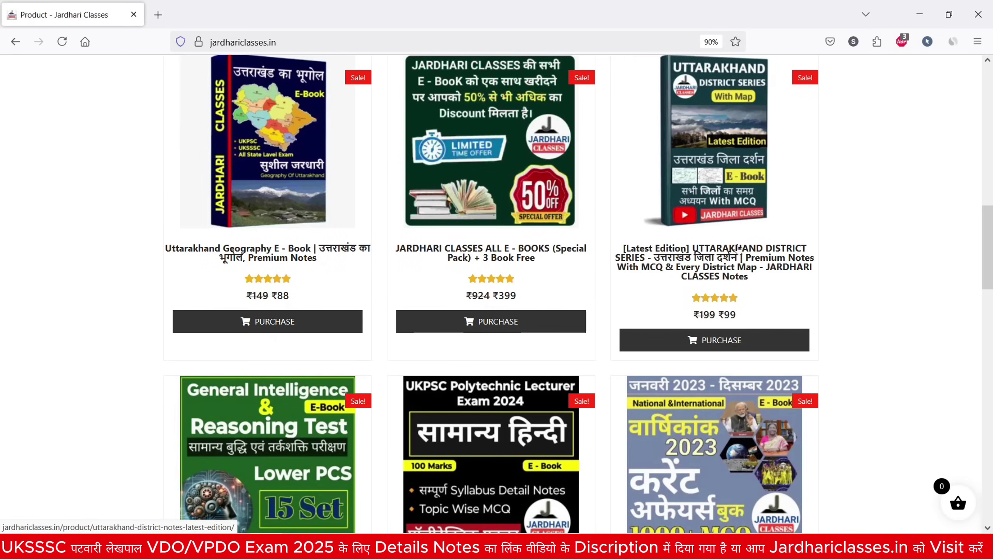
{"action": "scroll", "coordinate": [757, 186], "scroll_direction": "down", "scroll_amount": 4}
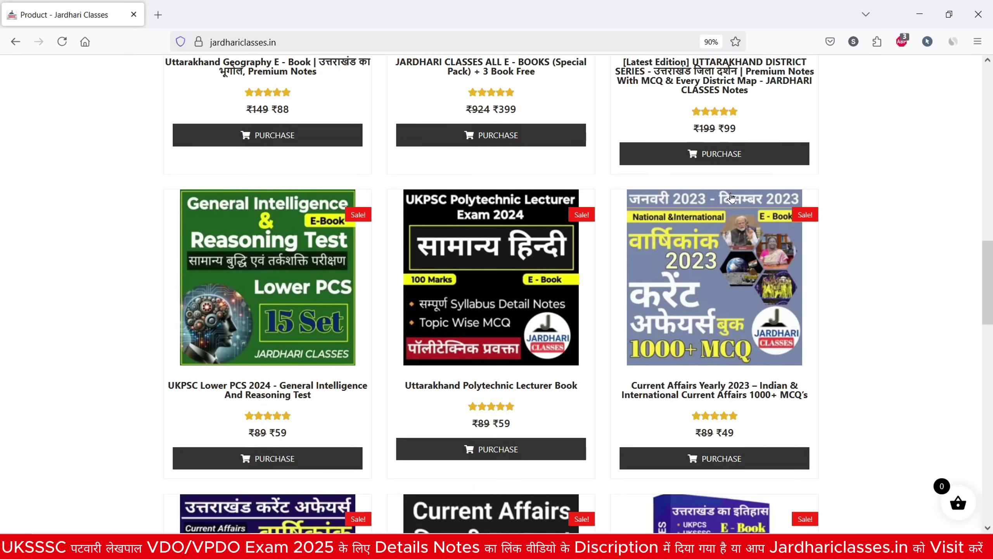
{"action": "scroll", "coordinate": [731, 197], "scroll_direction": "down", "scroll_amount": 8}
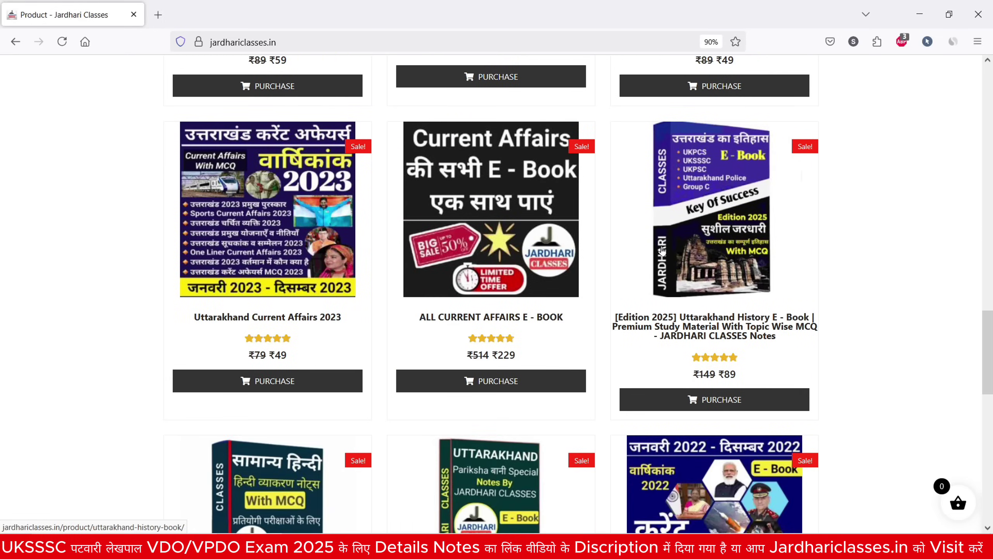
{"action": "scroll", "coordinate": [712, 250], "scroll_direction": "down", "scroll_amount": 1}
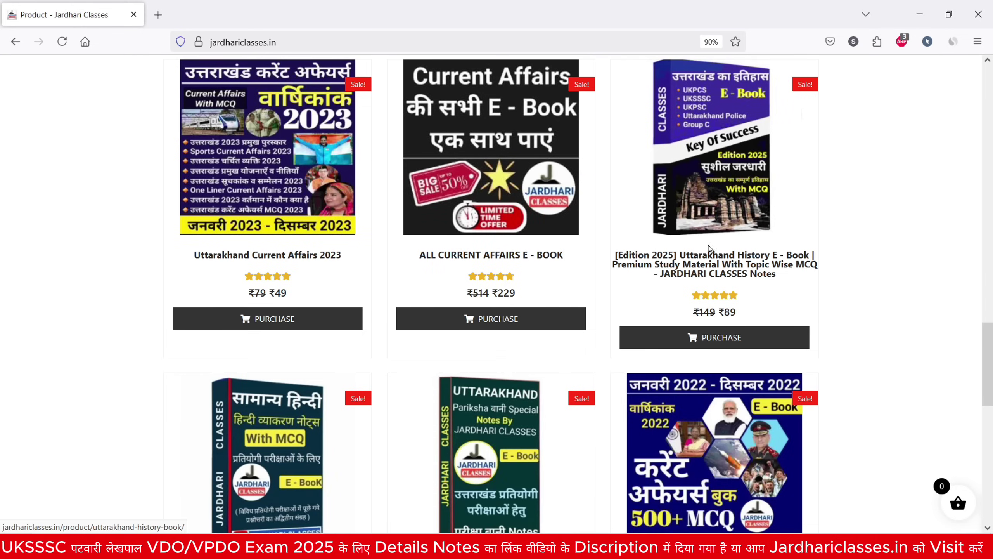
{"action": "scroll", "coordinate": [435, 236], "scroll_direction": "up", "scroll_amount": 15}
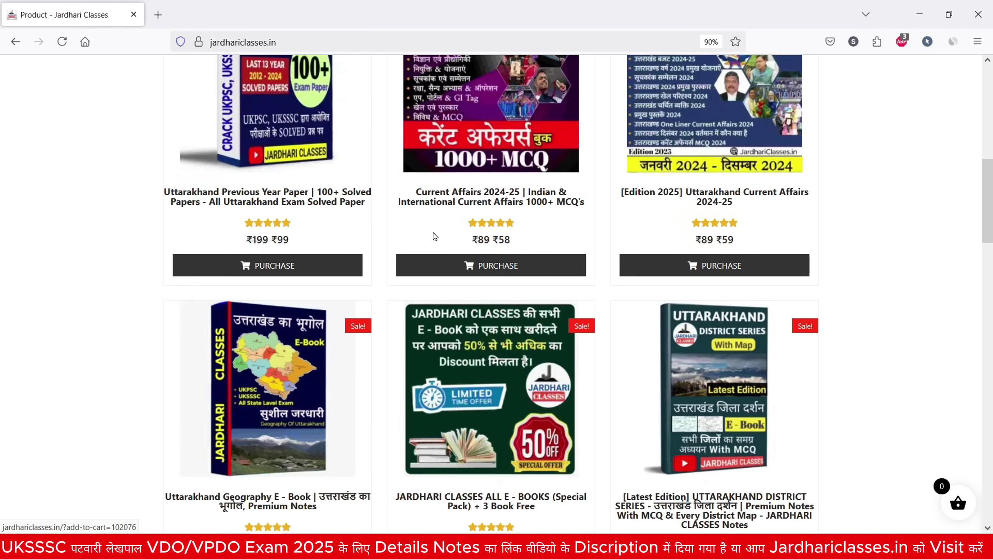
{"action": "scroll", "coordinate": [435, 236], "scroll_direction": "up", "scroll_amount": 10}
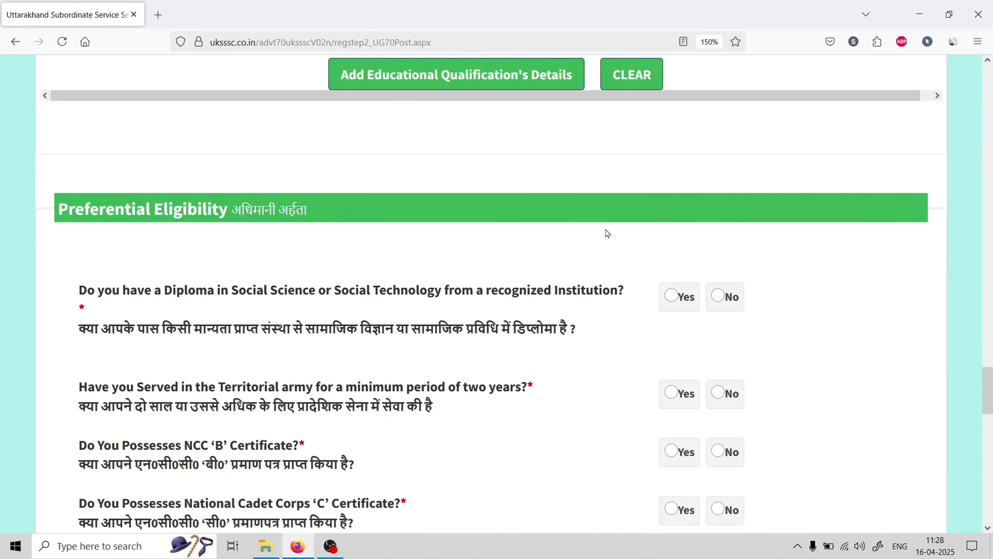
Answer Yes to possessing the NCC 'B' and NSS 'C' certificates under Preferential Eligibility, checking the NCC 'B' acquiring date and number fields
{"action": "scroll", "coordinate": [485, 235], "scroll_direction": "down", "scroll_amount": 3}
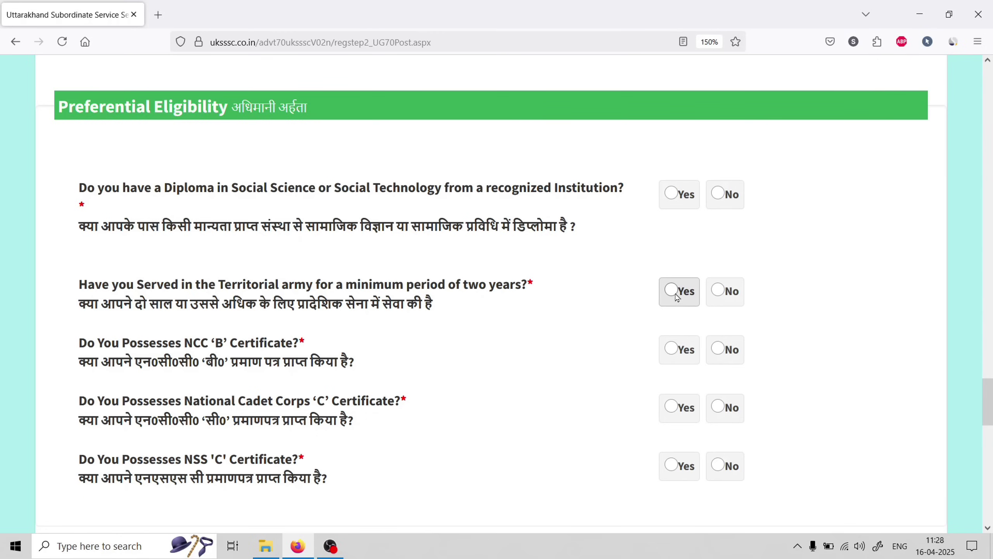
{"action": "scroll", "coordinate": [524, 328], "scroll_direction": "down", "scroll_amount": 2}
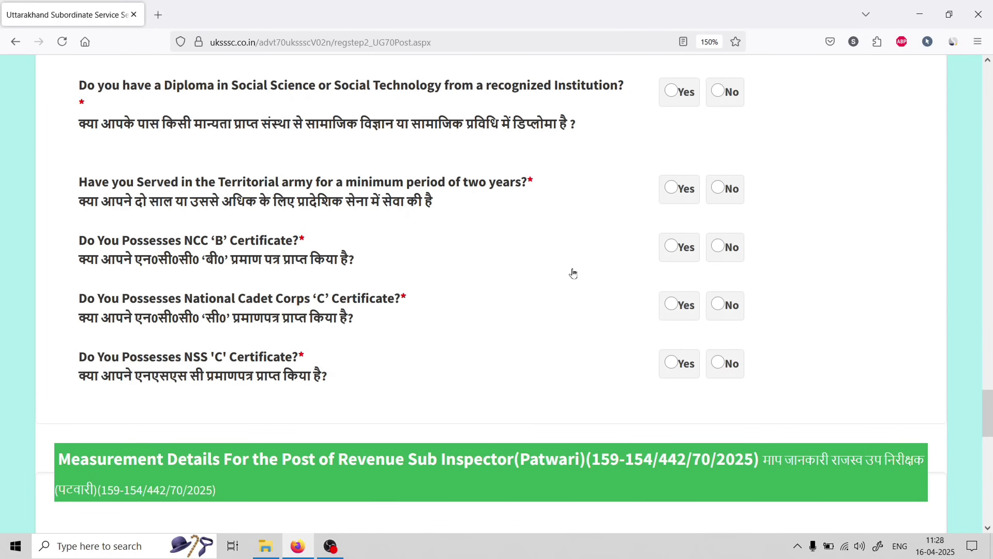
{"action": "left_click", "coordinate": [676, 247]}
{"action": "scroll", "coordinate": [607, 294], "scroll_direction": "down", "scroll_amount": 2}
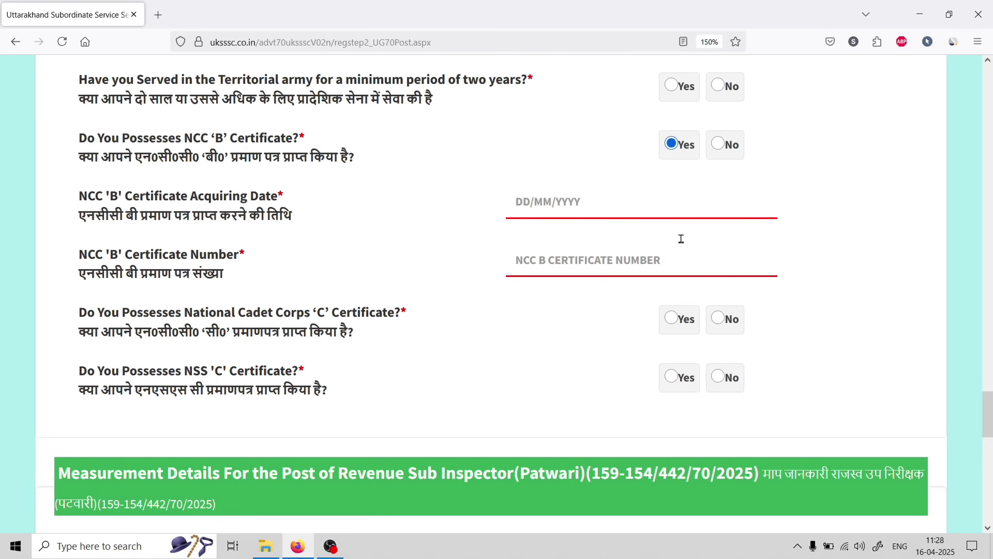
{"action": "left_click", "coordinate": [555, 205]}
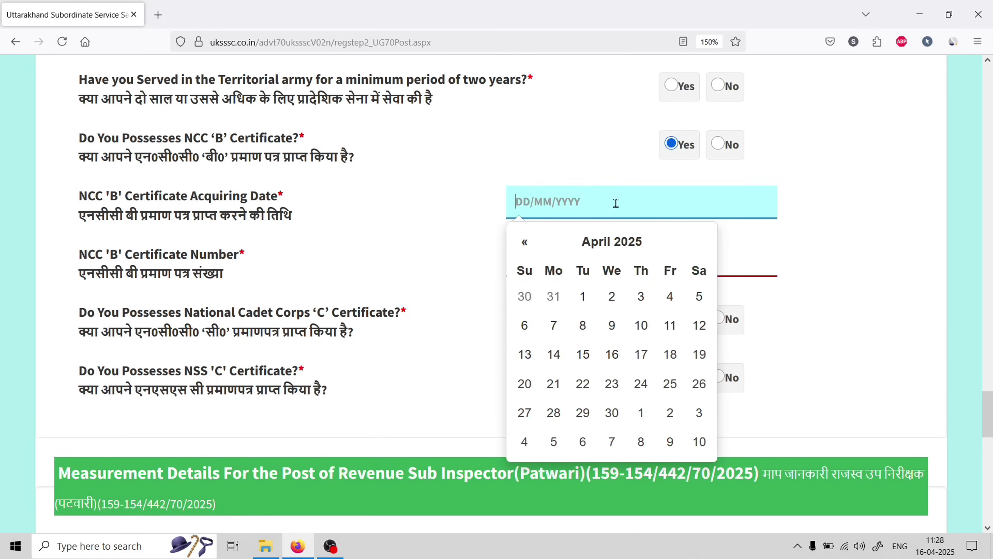
{"action": "left_click", "coordinate": [429, 208]}
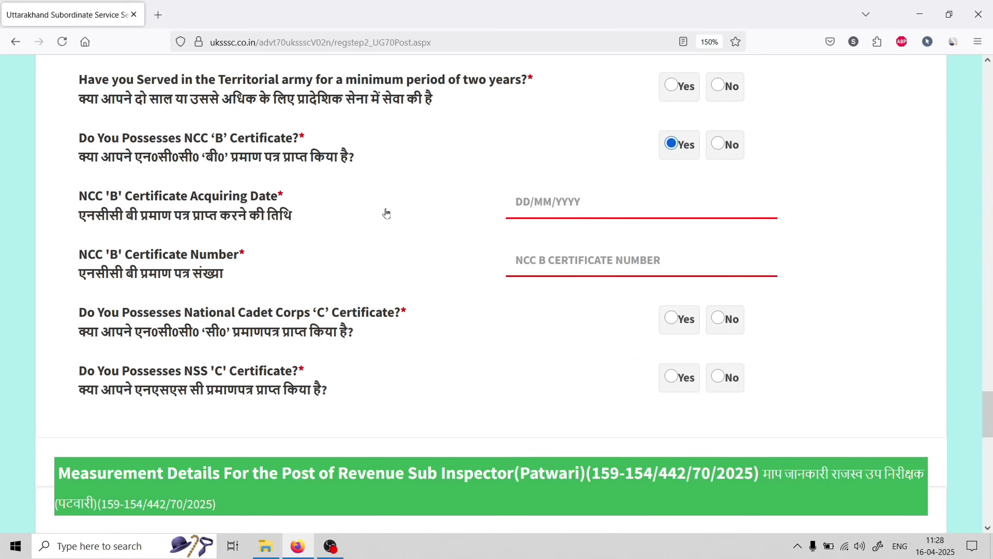
{"action": "left_click", "coordinate": [593, 276]}
{"action": "left_click", "coordinate": [674, 378]}
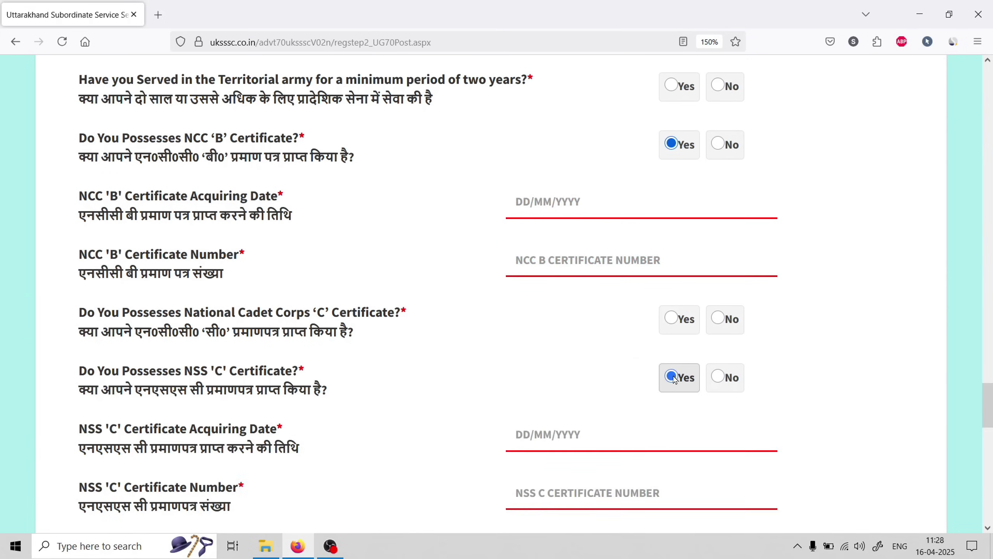
Answer Yes to having a hill area certificate and go through the height, chest and weight fields of the Patwari measurement details
{"action": "scroll", "coordinate": [465, 333], "scroll_direction": "down", "scroll_amount": 5}
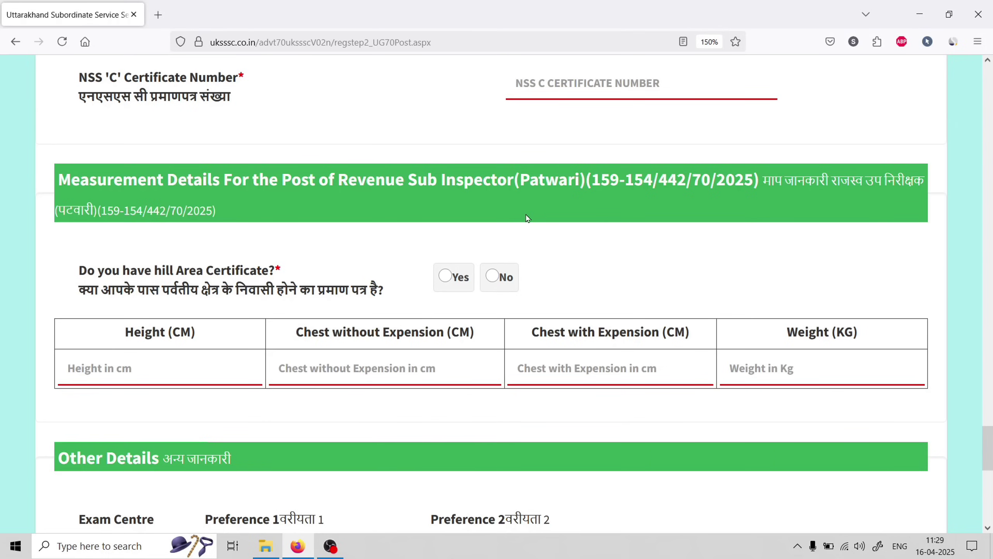
{"action": "left_click", "coordinate": [445, 276]}
{"action": "scroll", "coordinate": [331, 311], "scroll_direction": "down", "scroll_amount": 3}
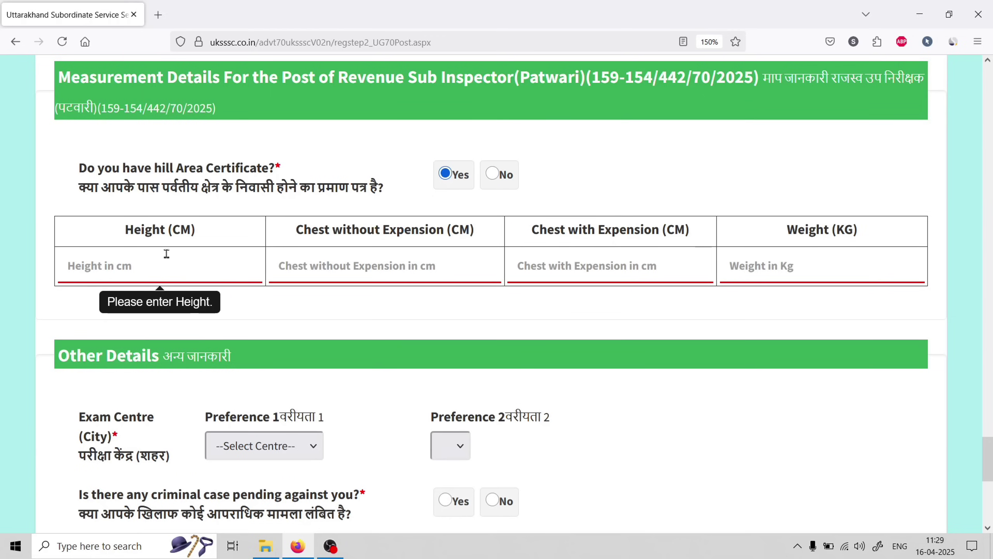
{"action": "left_click", "coordinate": [166, 258]}
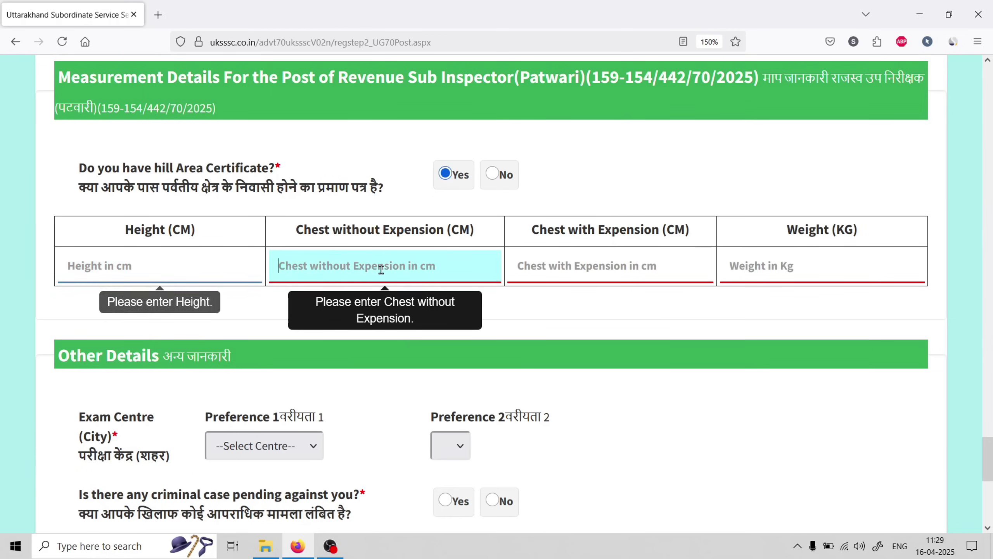
{"action": "left_click", "coordinate": [367, 269]}
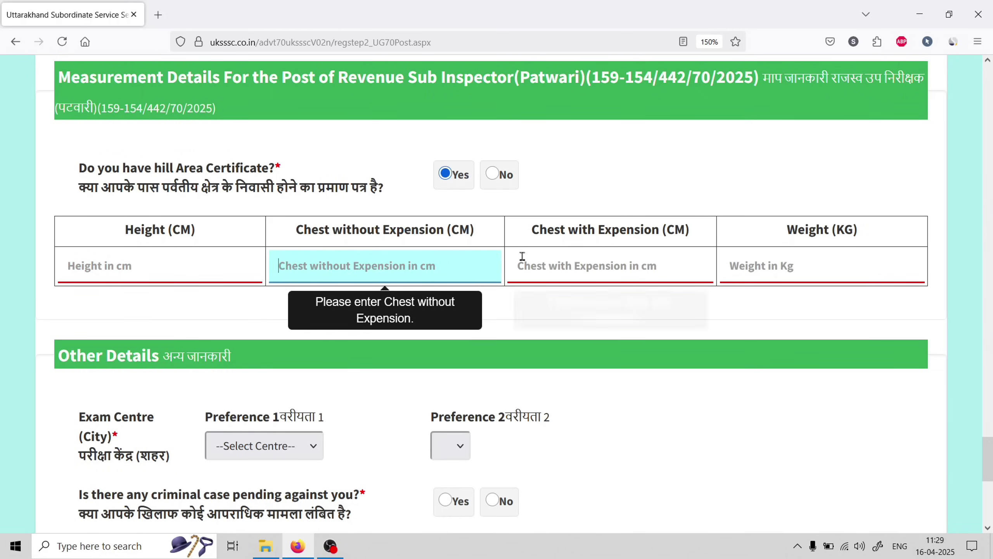
{"action": "left_click", "coordinate": [635, 263]}
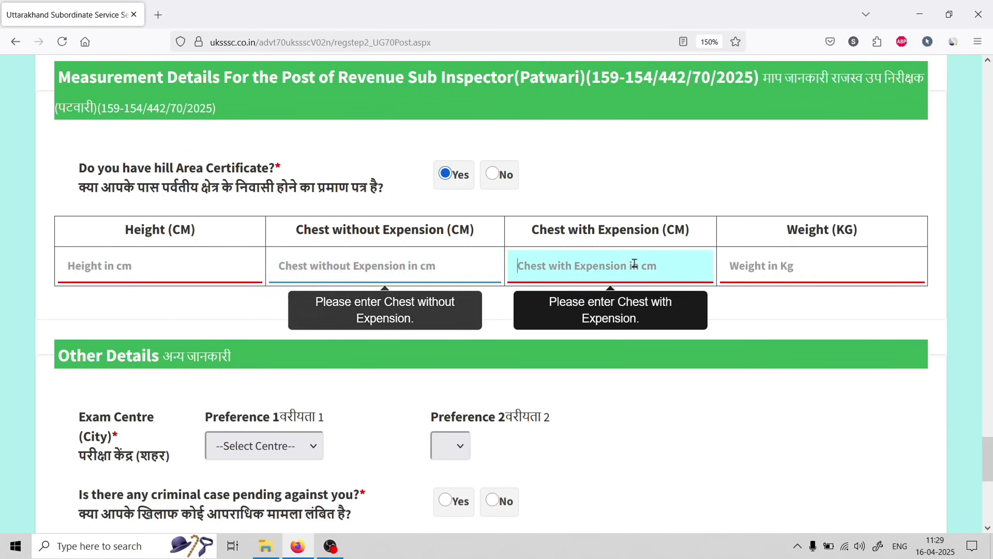
{"action": "left_click", "coordinate": [822, 257]}
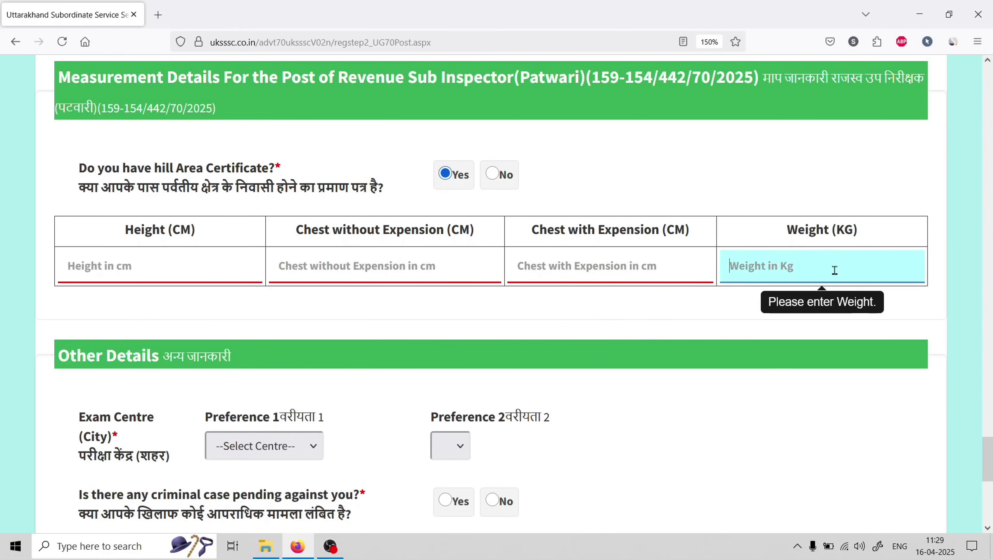
Set exam centre preference 1 to Dehradun and view the centres offered for preference 2
{"action": "scroll", "coordinate": [341, 269], "scroll_direction": "down", "scroll_amount": 2}
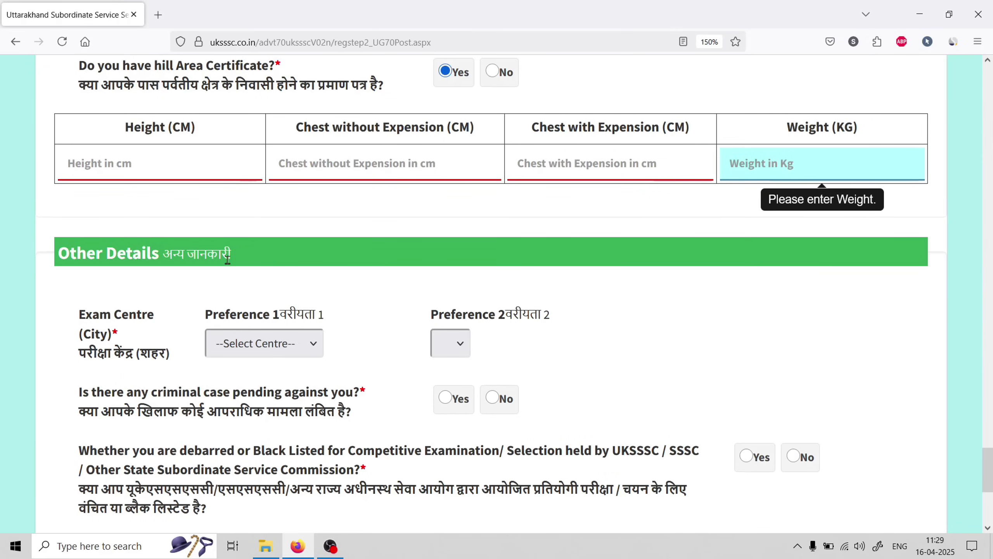
{"action": "scroll", "coordinate": [228, 260], "scroll_direction": "down", "scroll_amount": 2}
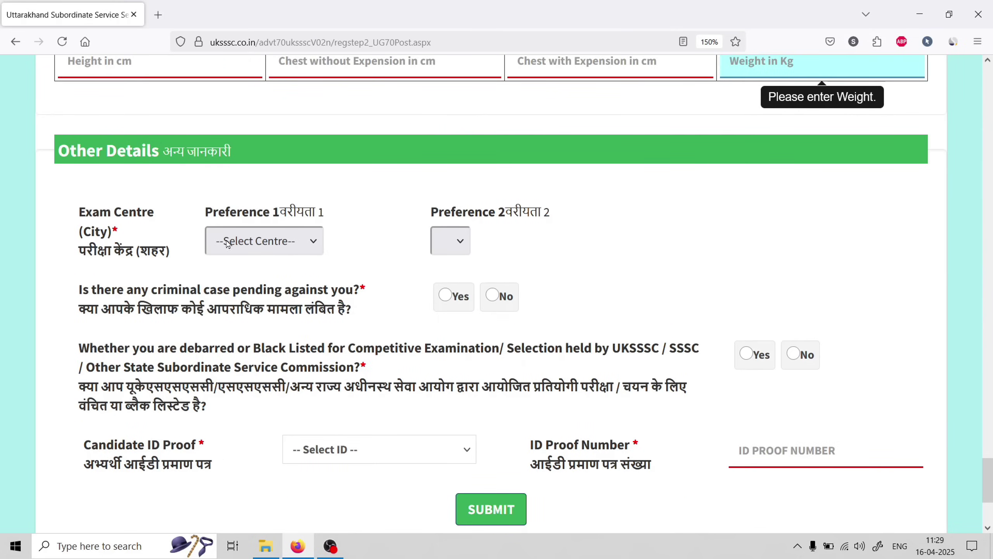
{"action": "left_click", "coordinate": [250, 246]}
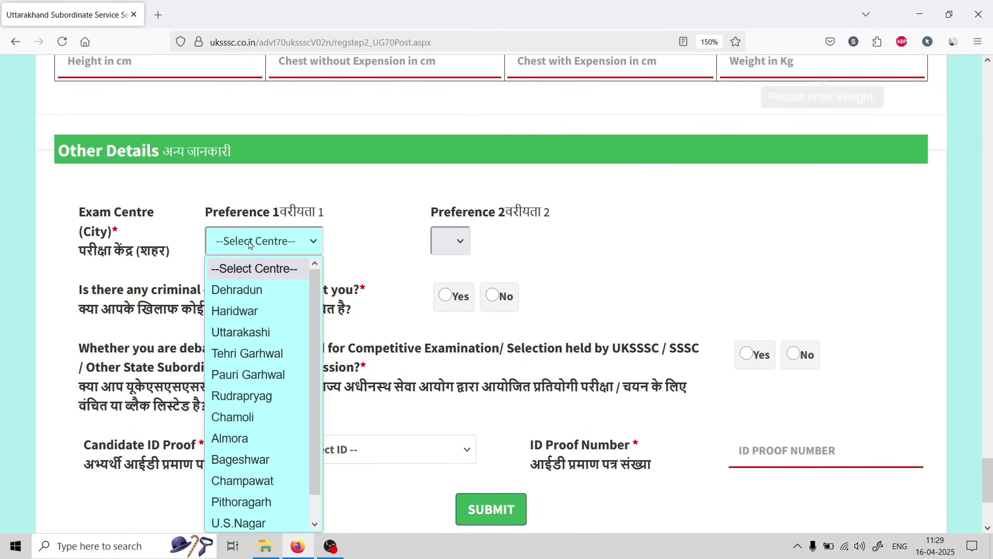
{"action": "left_click", "coordinate": [255, 291]}
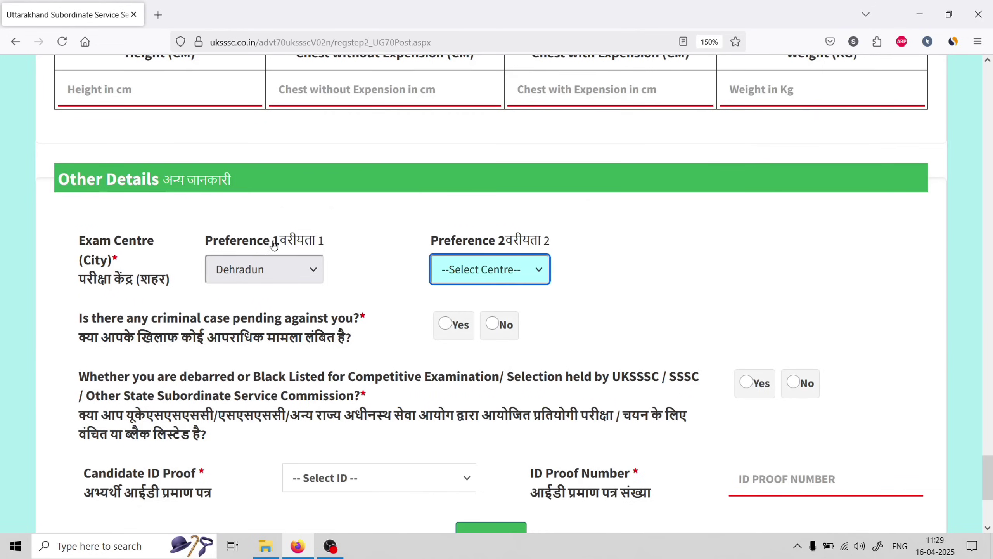
{"action": "scroll", "coordinate": [332, 281], "scroll_direction": "down", "scroll_amount": 3}
{"action": "scroll", "coordinate": [309, 268], "scroll_direction": "up", "scroll_amount": 2}
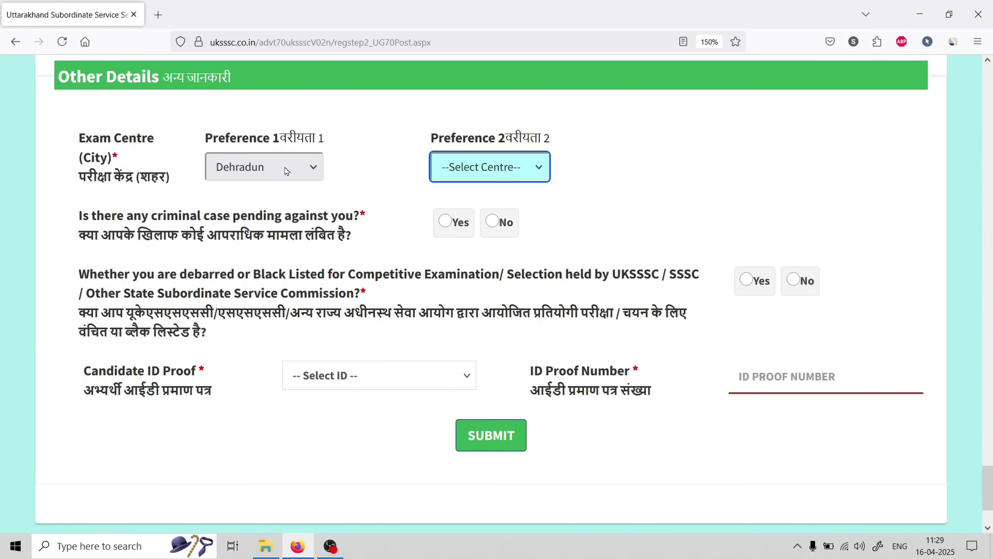
{"action": "left_click", "coordinate": [449, 168]}
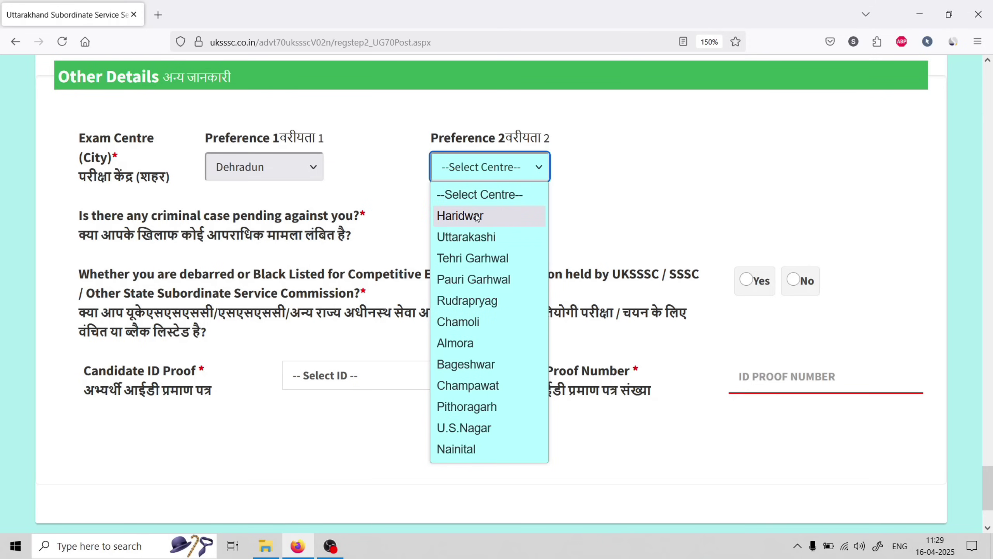
{"action": "left_click", "coordinate": [580, 196]}
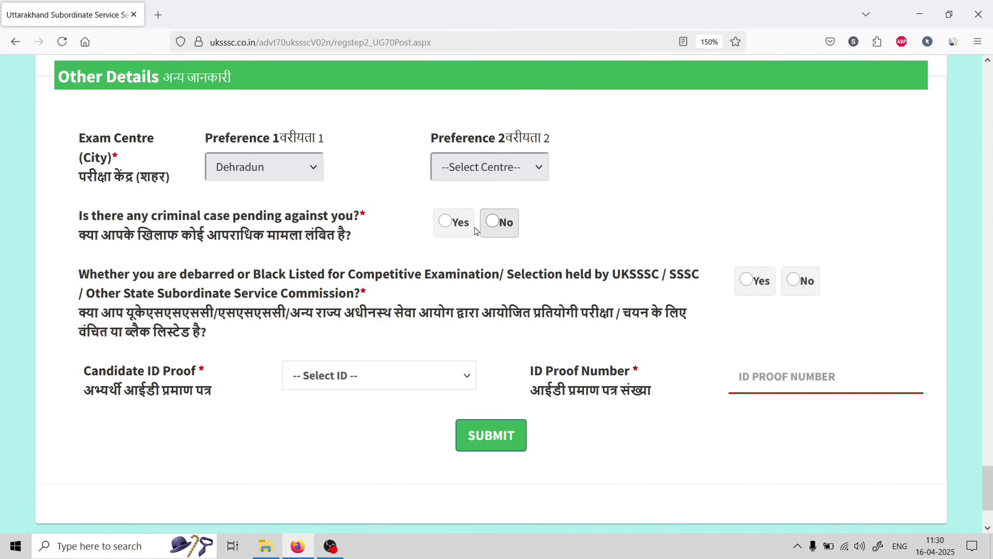
Answer No to the pending criminal case question and choose Aadhaar Card as the candidate ID proof
{"action": "left_click", "coordinate": [493, 221]}
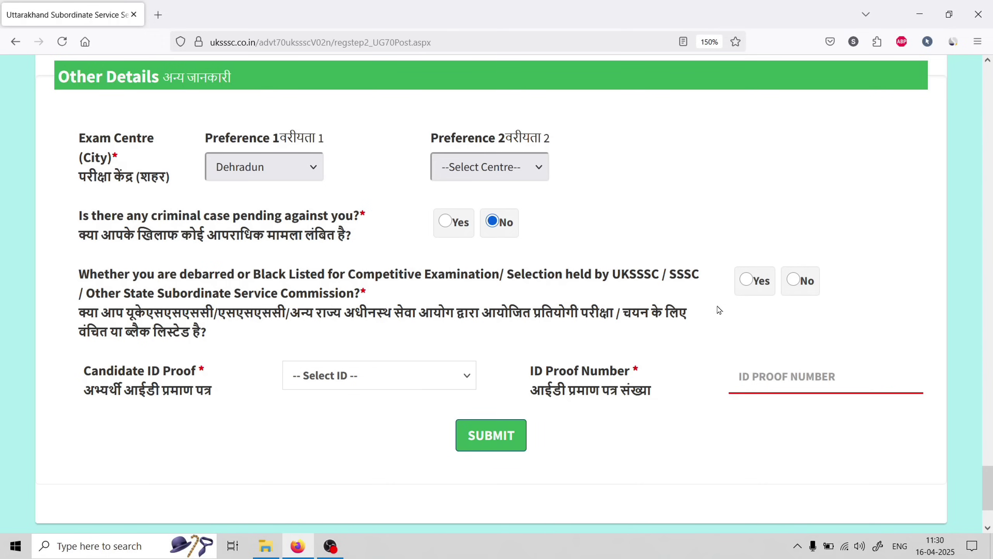
{"action": "left_click", "coordinate": [347, 383]}
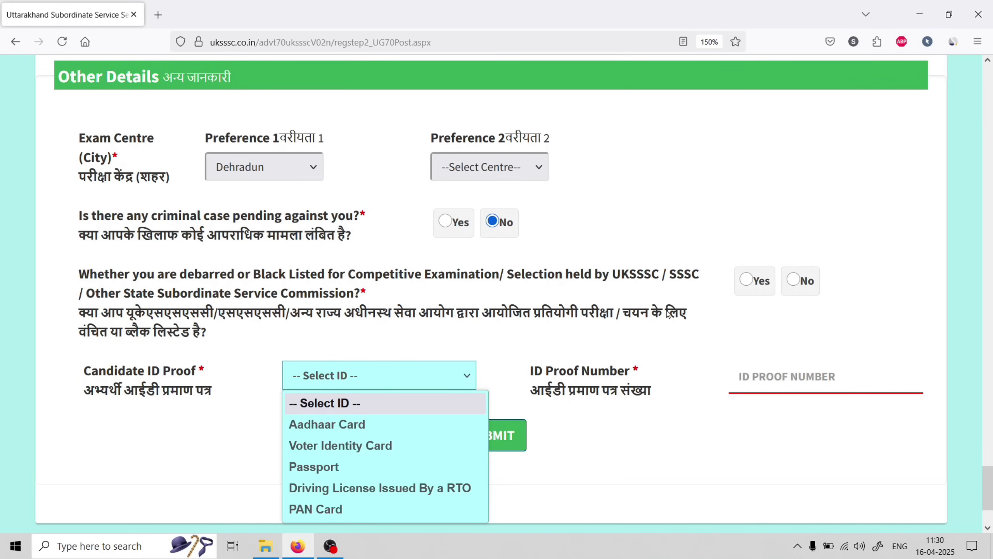
{"action": "left_click", "coordinate": [413, 355]}
{"action": "scroll", "coordinate": [420, 313], "scroll_direction": "down", "scroll_amount": 3}
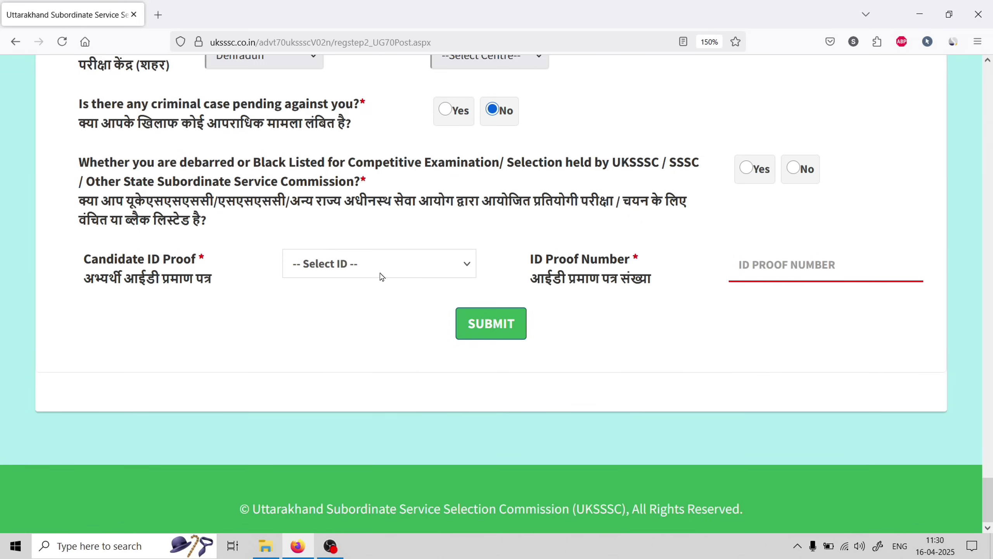
{"action": "left_click", "coordinate": [343, 264]}
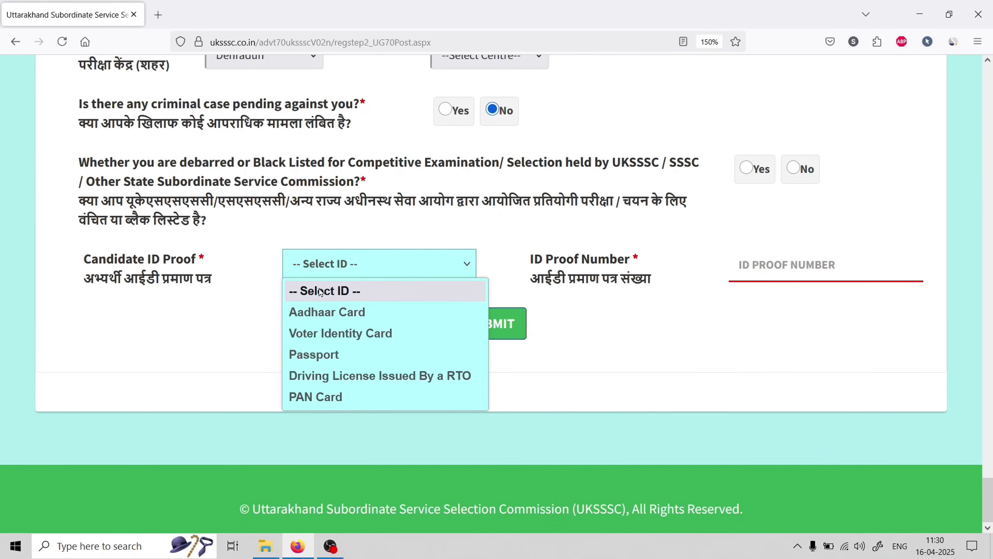
{"action": "left_click", "coordinate": [325, 313]}
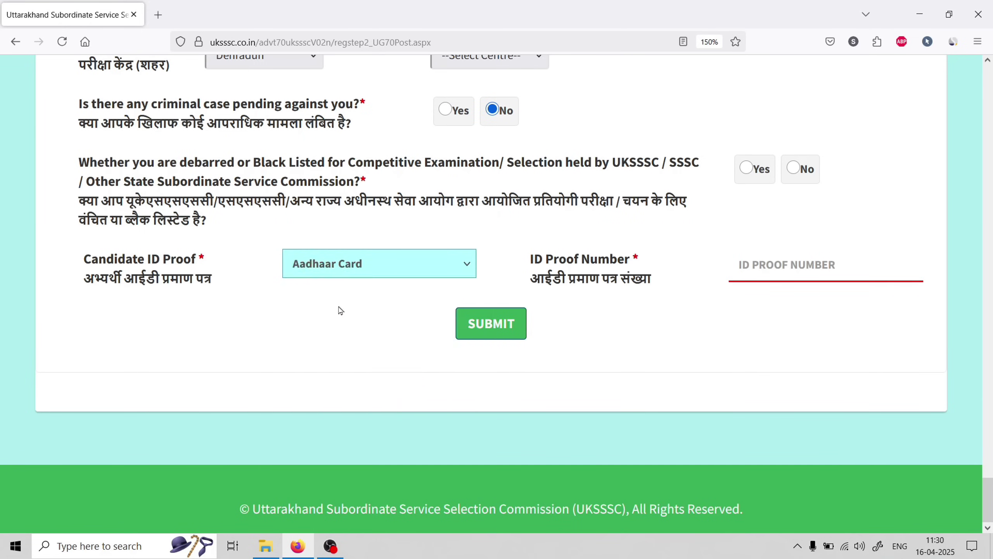
Recheck the candidate ID proof options and the ID Proof Number field, and review the Other Details section
{"action": "left_click", "coordinate": [377, 270]}
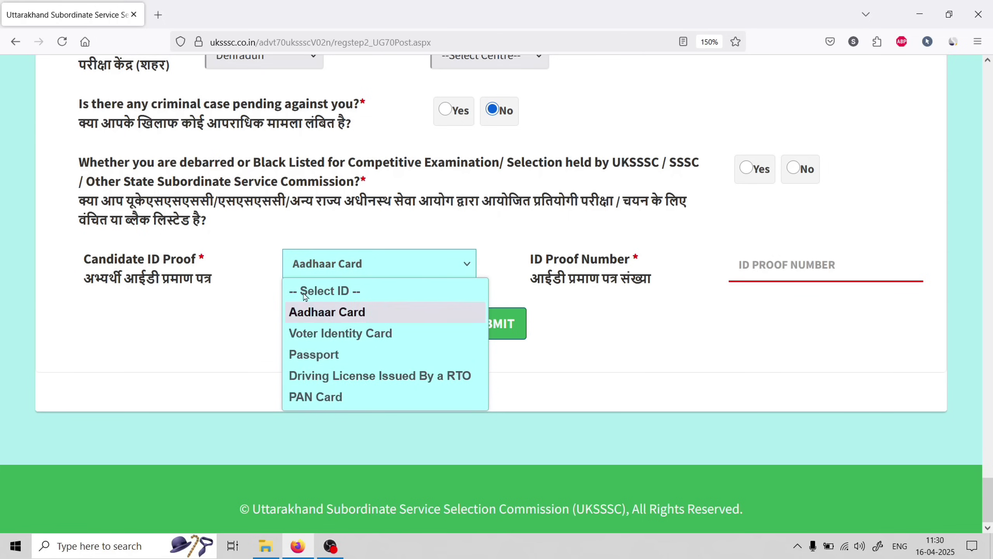
{"action": "left_click", "coordinate": [367, 267]}
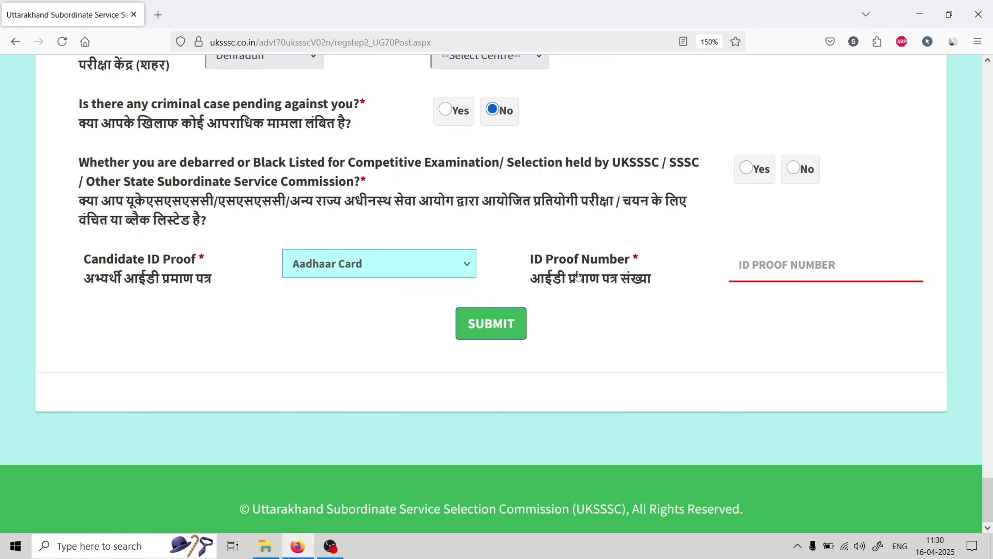
{"action": "left_click", "coordinate": [780, 271]}
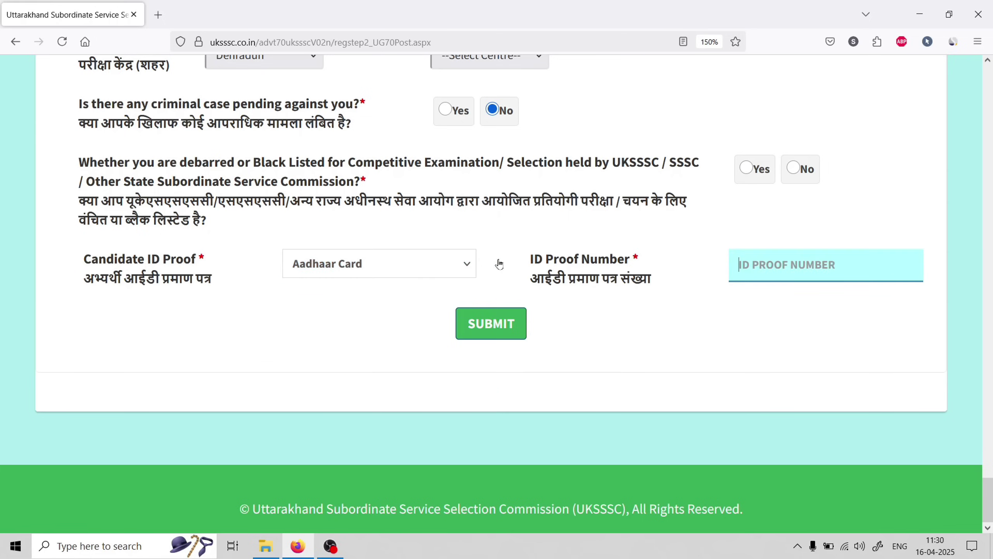
{"action": "left_click", "coordinate": [394, 272]}
{"action": "left_click", "coordinate": [370, 312]}
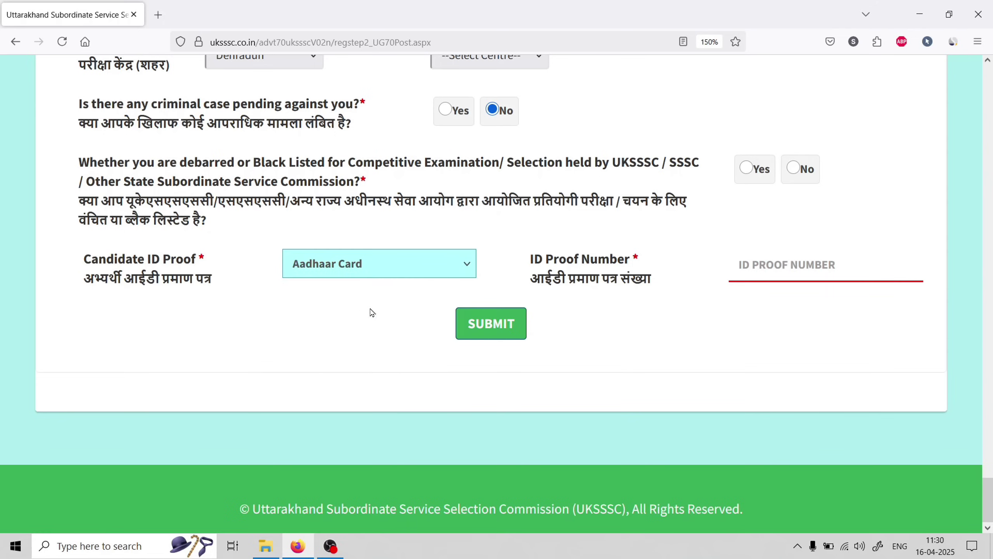
{"action": "left_click", "coordinate": [789, 269]}
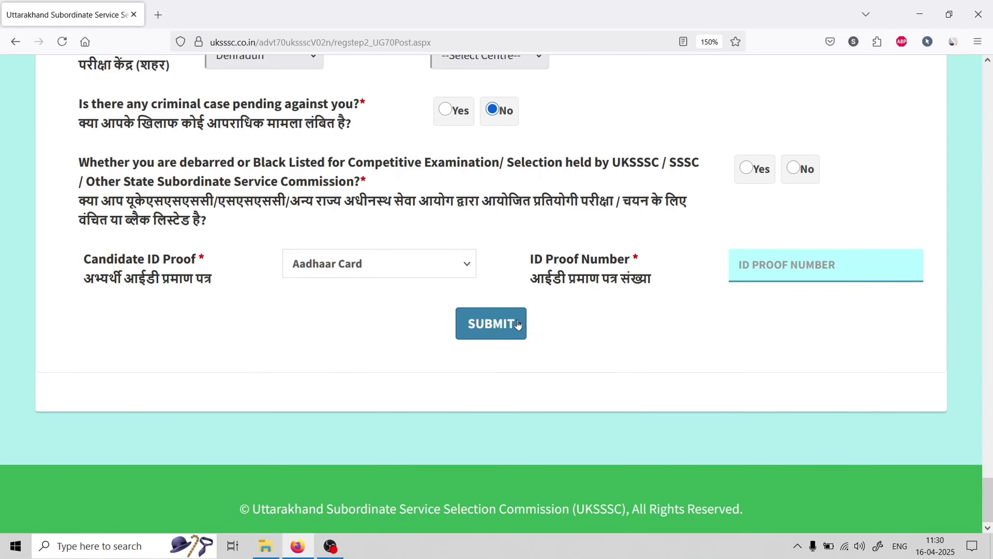
{"action": "scroll", "coordinate": [551, 321], "scroll_direction": "up", "scroll_amount": 2}
{"action": "scroll", "coordinate": [551, 321], "scroll_direction": "up", "scroll_amount": 2}
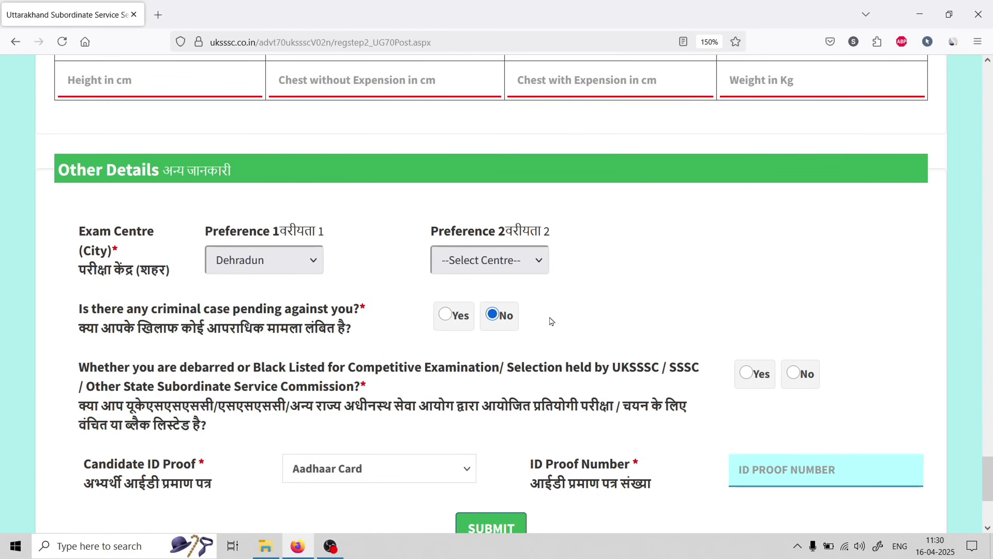
{"action": "scroll", "coordinate": [587, 325], "scroll_direction": "down", "scroll_amount": 2}
{"action": "scroll", "coordinate": [595, 325], "scroll_direction": "up", "scroll_amount": 2}
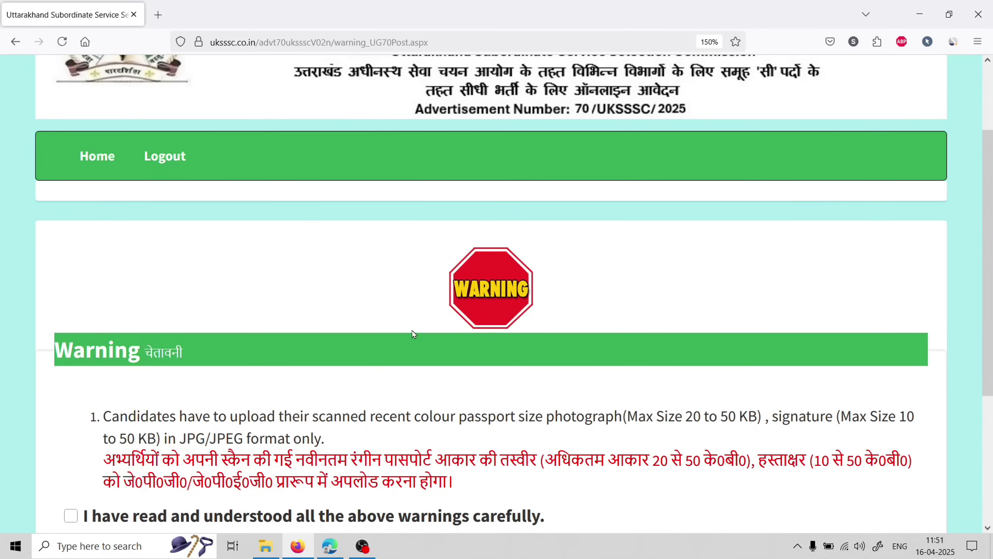
Read the photograph and signature upload warning, accept it as read and understood, and continue to the image upload page
{"action": "scroll", "coordinate": [370, 309], "scroll_direction": "down", "scroll_amount": 2}
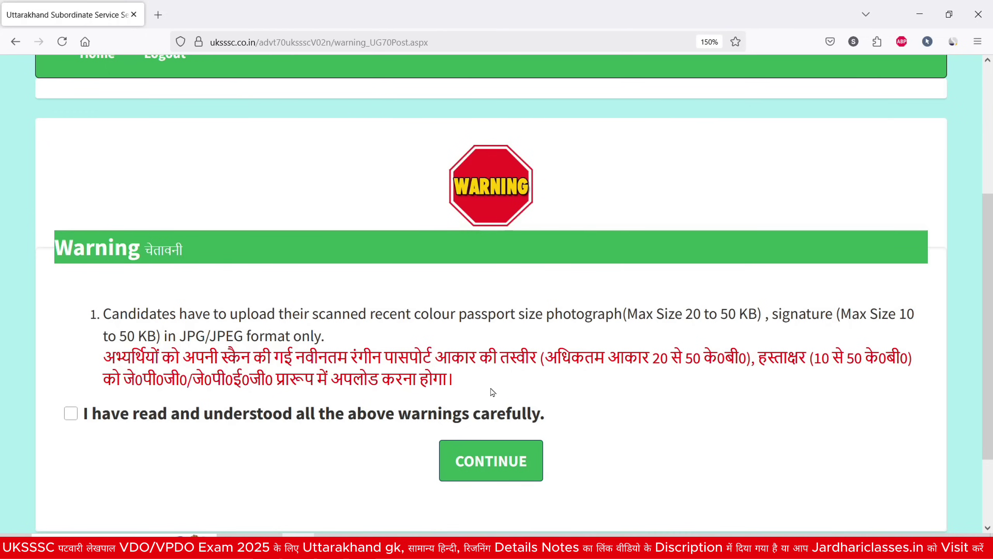
{"action": "scroll", "coordinate": [508, 386], "scroll_direction": "up", "scroll_amount": 5}
{"action": "scroll", "coordinate": [560, 372], "scroll_direction": "down", "scroll_amount": 5}
{"action": "left_click", "coordinate": [72, 417]}
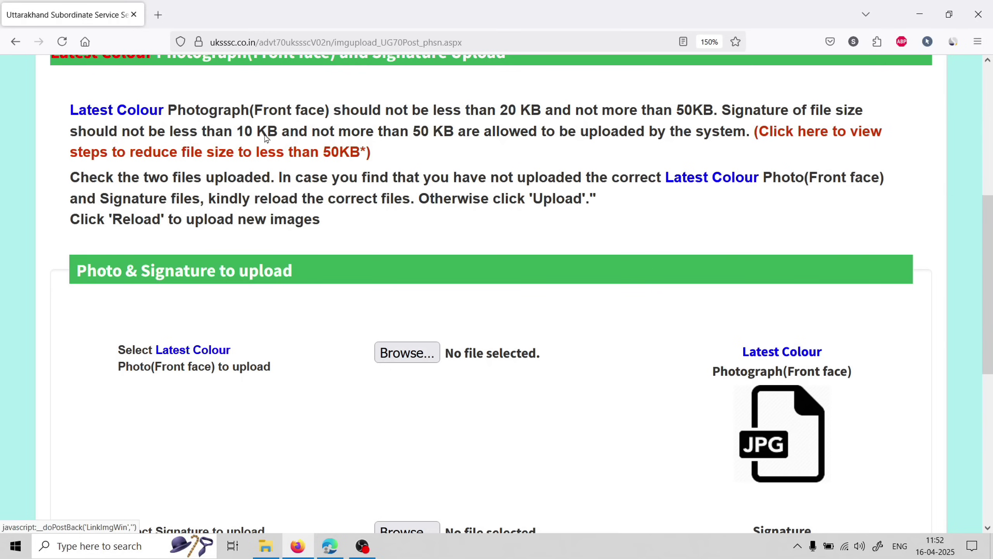
Open the instructions for reducing photo and signature file size and read the photograph and signature requirements
{"action": "left_click", "coordinate": [343, 157]}
{"action": "scroll", "coordinate": [407, 297], "scroll_direction": "down", "scroll_amount": 2}
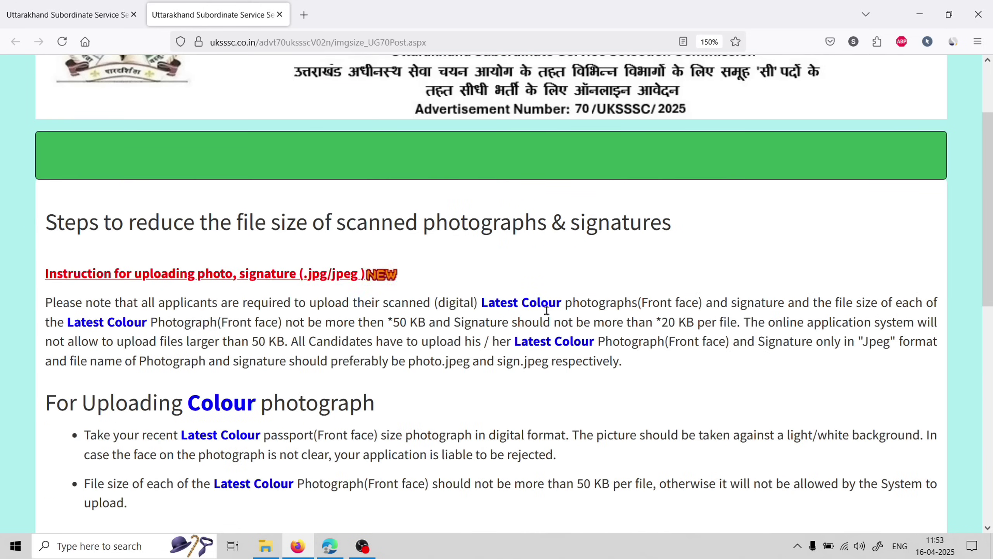
{"action": "scroll", "coordinate": [389, 280], "scroll_direction": "down", "scroll_amount": 6}
{"action": "scroll", "coordinate": [428, 313], "scroll_direction": "up", "scroll_amount": 4}
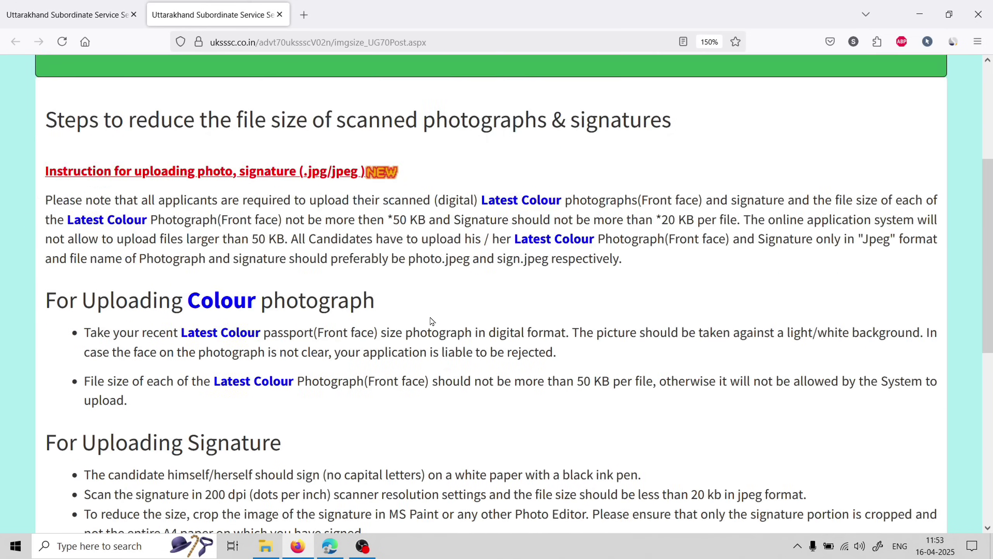
Examine the upload instructions for the preferred file names of the photograph and signature, photo.jpeg and sign.jpeg
{"action": "scroll", "coordinate": [432, 330], "scroll_direction": "down", "scroll_amount": 4}
{"action": "scroll", "coordinate": [417, 317], "scroll_direction": "up", "scroll_amount": 4}
{"action": "scroll", "coordinate": [437, 284], "scroll_direction": "up", "scroll_amount": 2}
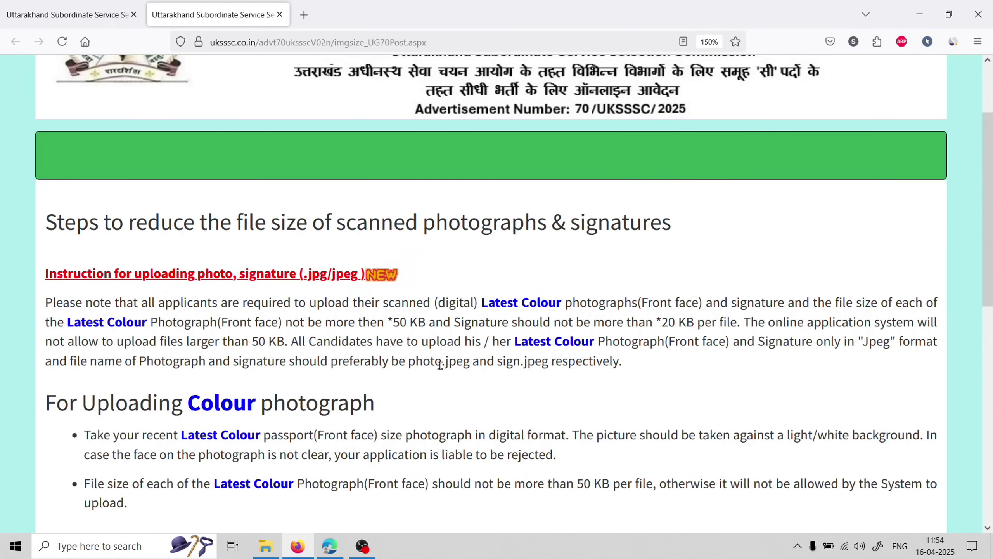
{"action": "left_click_drag", "start_coordinate": [410, 364], "coordinate": [471, 359]}
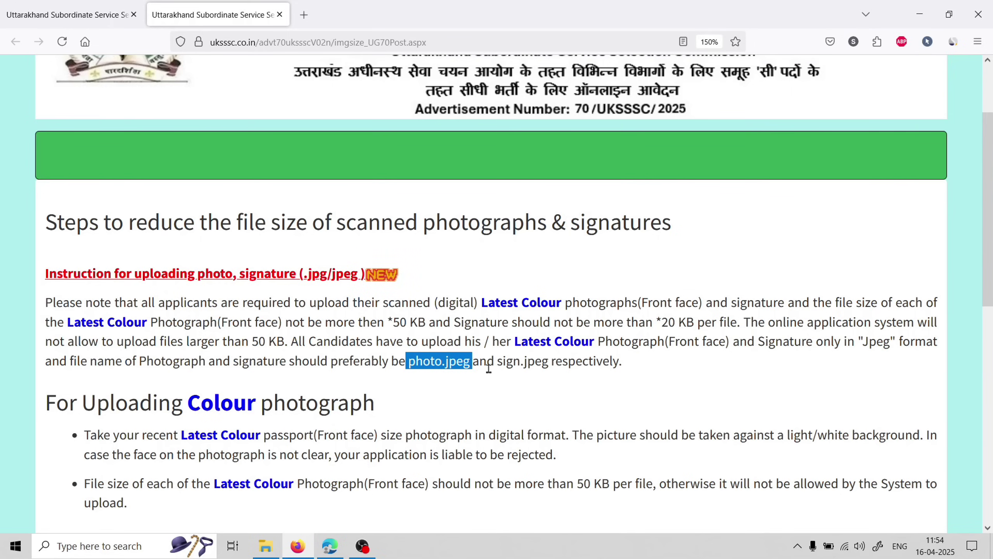
{"action": "left_click", "coordinate": [469, 378]}
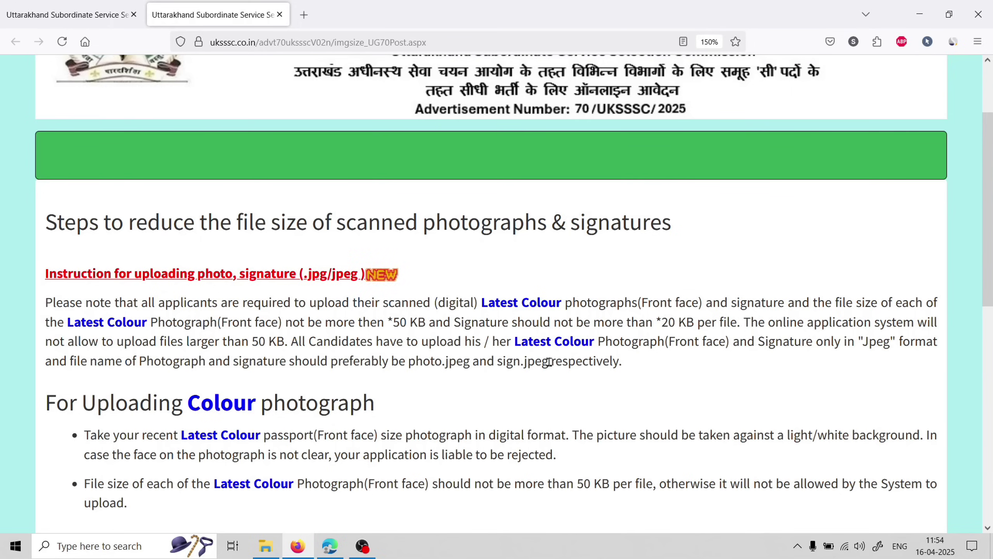
{"action": "left_click_drag", "start_coordinate": [549, 362], "coordinate": [393, 362]}
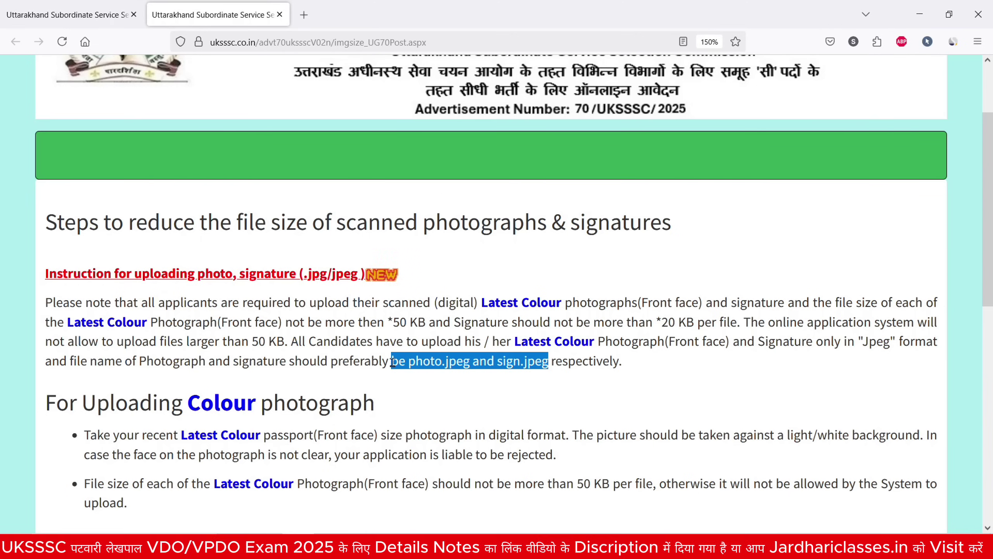
{"action": "left_click_drag", "start_coordinate": [640, 382], "coordinate": [286, 355]}
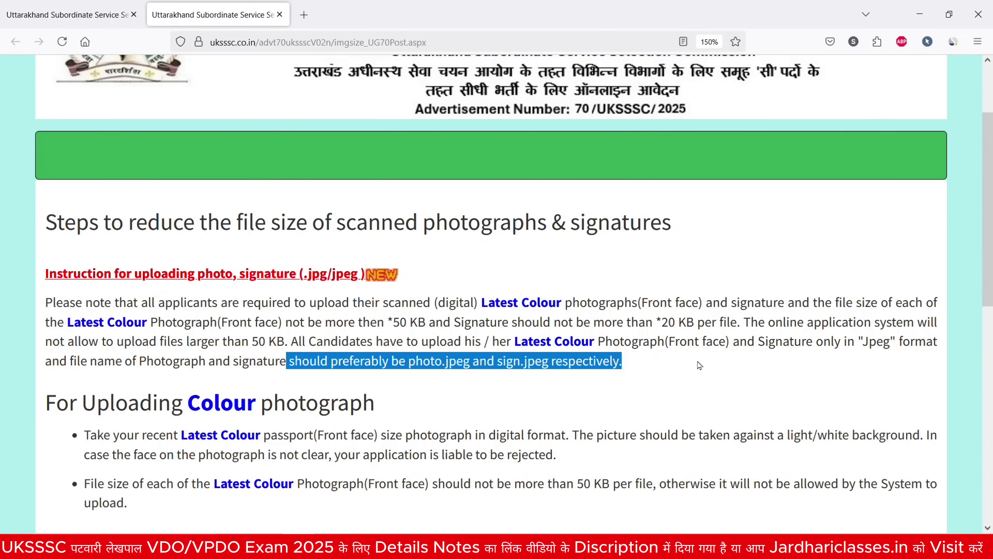
{"action": "left_click", "coordinate": [496, 380]}
{"action": "left_click_drag", "start_coordinate": [470, 364], "coordinate": [409, 365]}
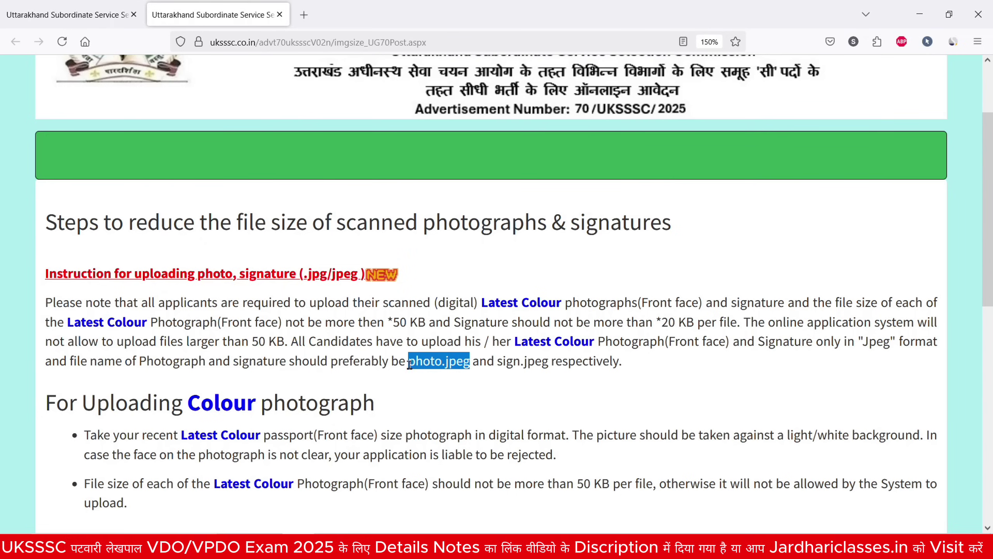
{"action": "left_click_drag", "start_coordinate": [552, 364], "coordinate": [500, 363]}
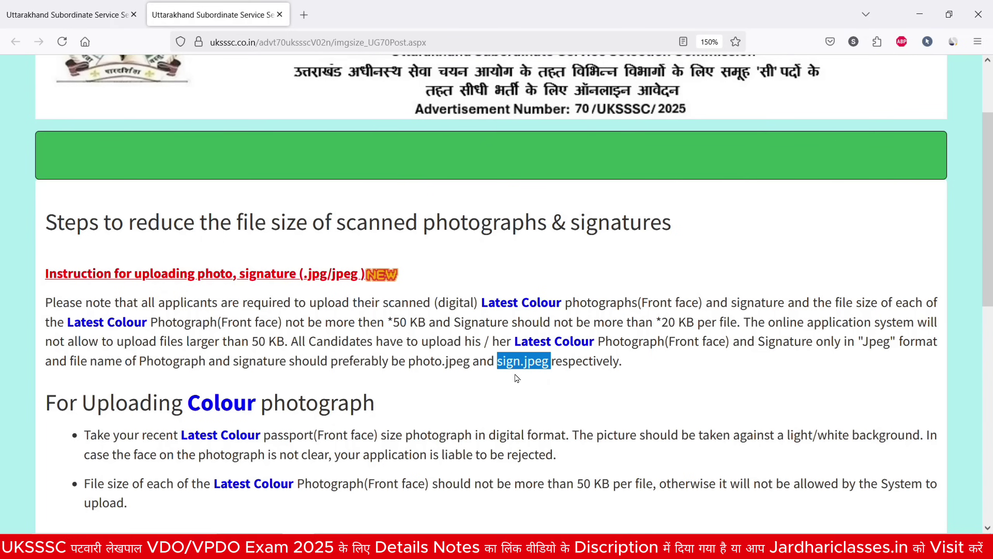
Read the signature rules and file size reduction steps, and return to the photo and signature upload page
{"action": "scroll", "coordinate": [391, 366], "scroll_direction": "down", "scroll_amount": 5}
{"action": "scroll", "coordinate": [391, 366], "scroll_direction": "down", "scroll_amount": 7}
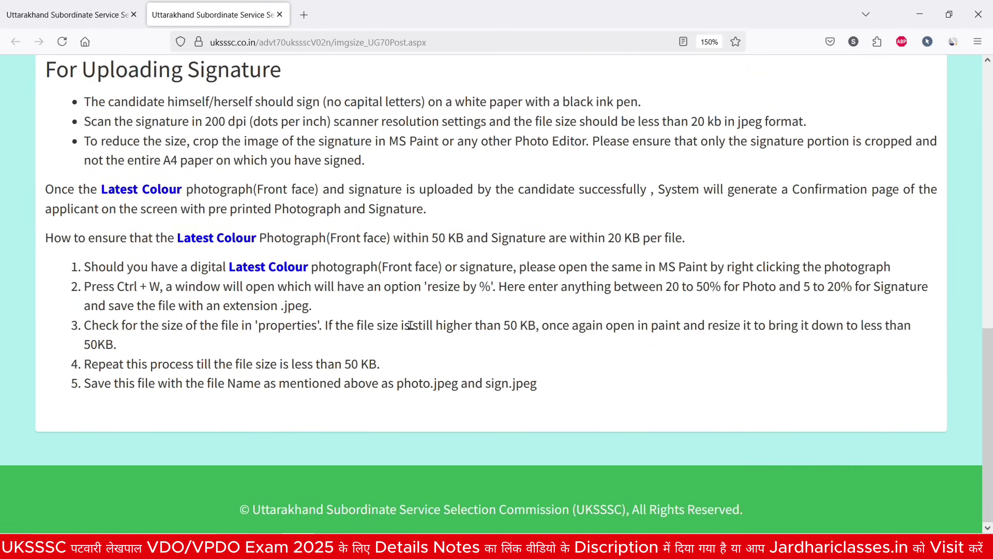
{"action": "key", "text": "ctrl+Tab"}
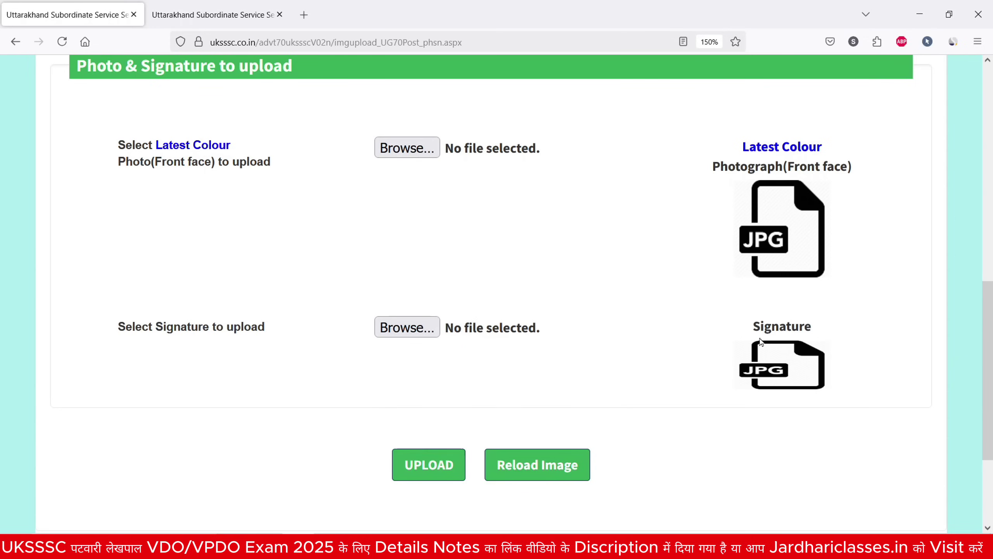
{"action": "scroll", "coordinate": [716, 324], "scroll_direction": "down", "scroll_amount": 2}
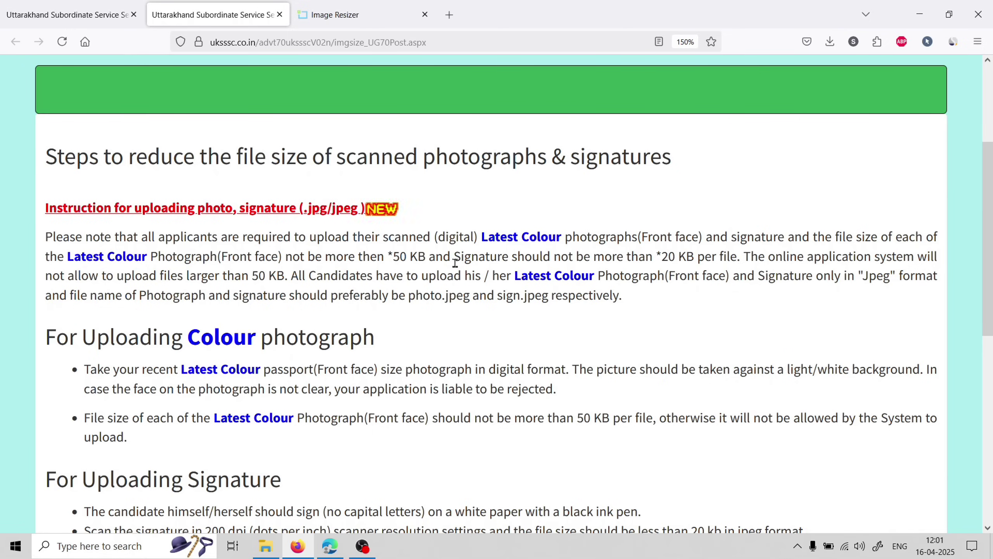
Recheck the photograph and signature requirements in the upload instructions, including the size limits and preferred file names
{"action": "scroll", "coordinate": [421, 260], "scroll_direction": "down", "scroll_amount": 2}
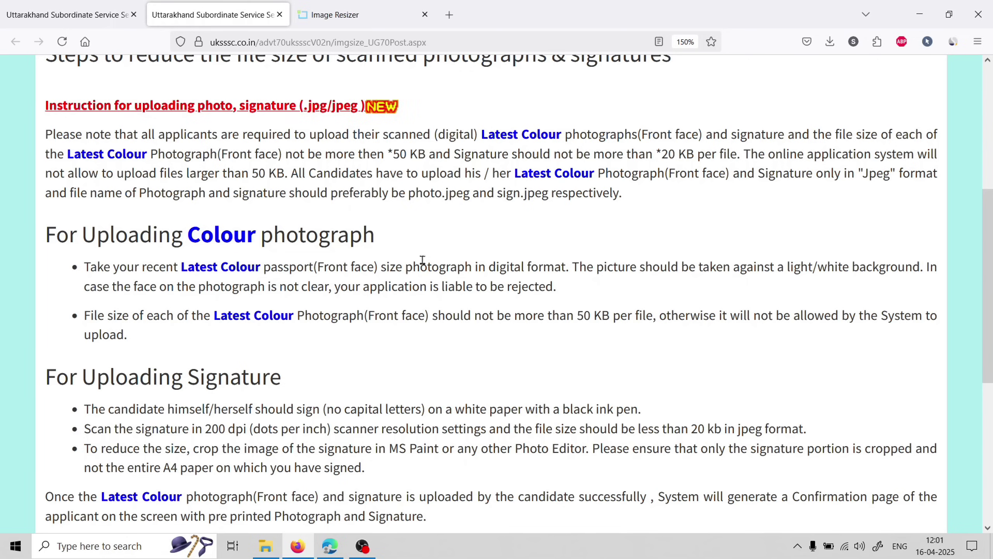
{"action": "scroll", "coordinate": [493, 273], "scroll_direction": "down", "scroll_amount": 3}
{"action": "scroll", "coordinate": [539, 223], "scroll_direction": "up", "scroll_amount": 3}
{"action": "left_click_drag", "start_coordinate": [408, 193], "coordinate": [470, 195]}
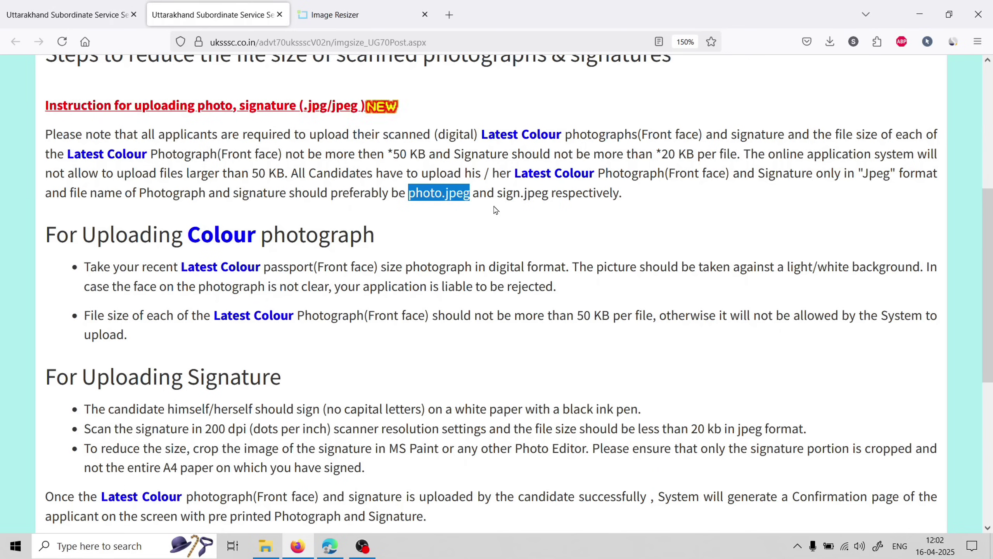
{"action": "left_click_drag", "start_coordinate": [497, 194], "coordinate": [554, 196]}
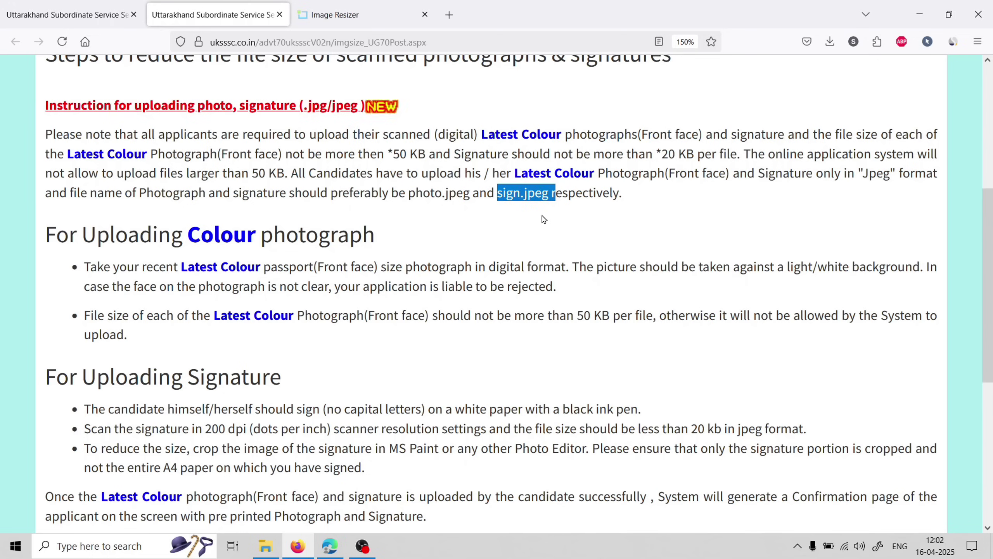
{"action": "left_click", "coordinate": [547, 217]}
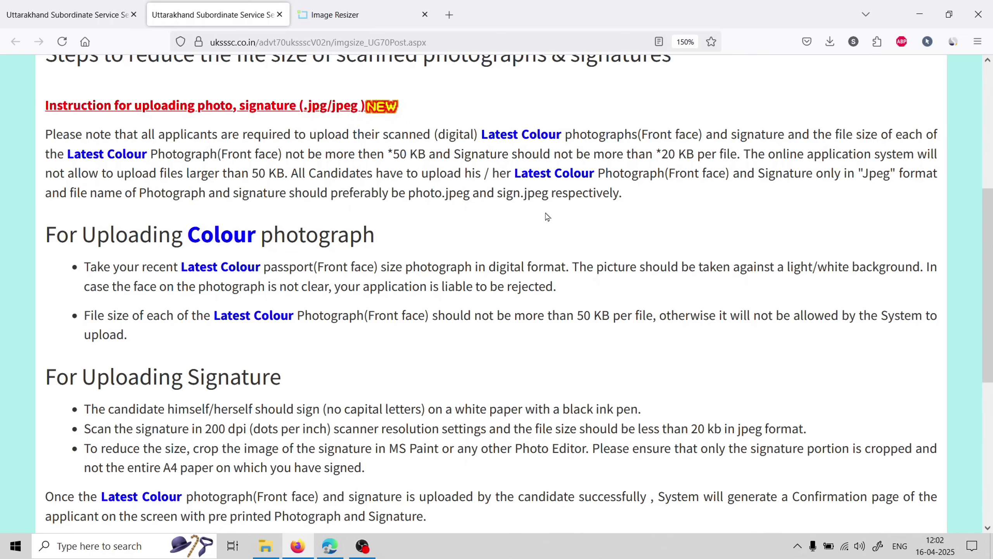
Go back to the application summary with the fee details and accept both declarations on eligibility and truthful information
{"action": "key", "text": "ctrl+shift+Tab"}
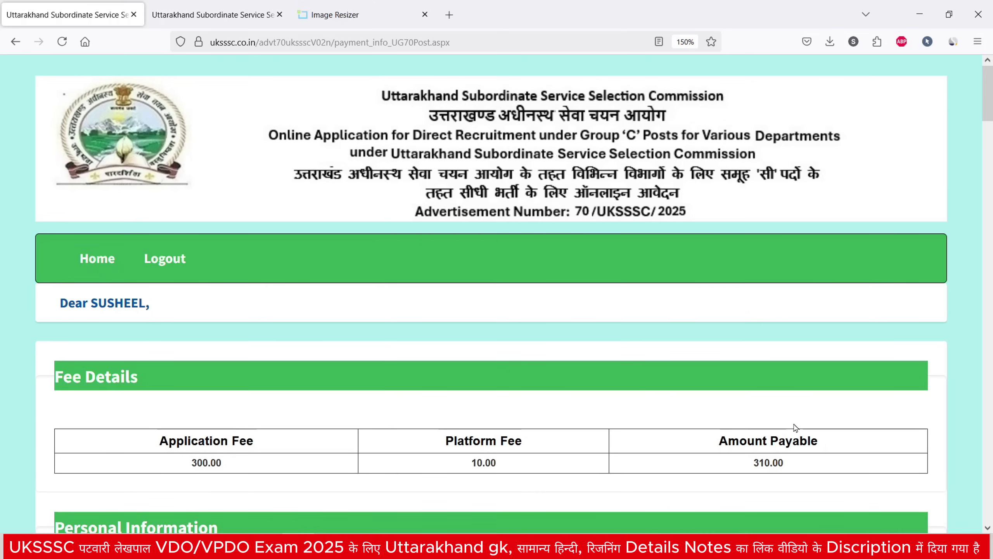
{"action": "scroll", "coordinate": [795, 427], "scroll_direction": "down", "scroll_amount": 15}
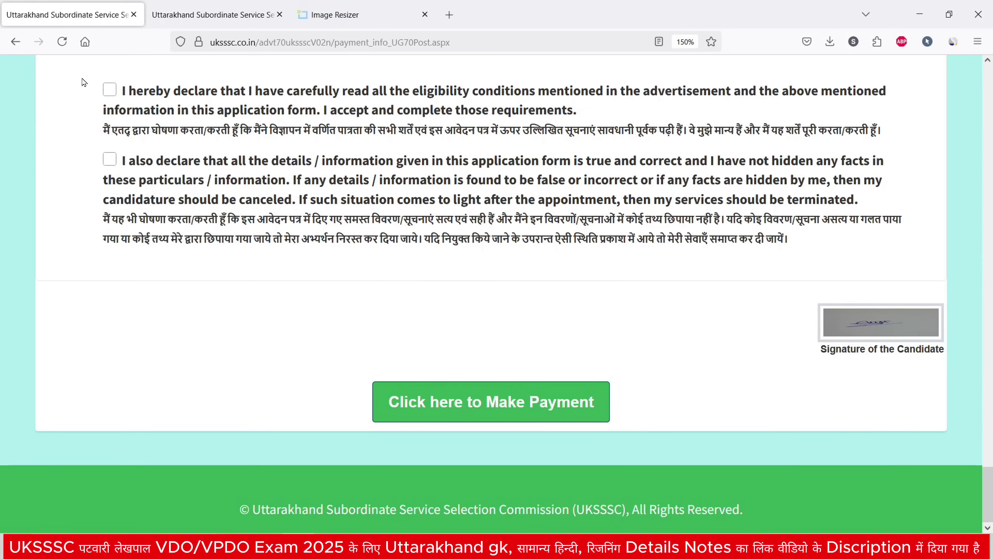
{"action": "left_click", "coordinate": [110, 90]}
{"action": "left_click", "coordinate": [110, 158]}
{"action": "scroll", "coordinate": [117, 157], "scroll_direction": "up", "scroll_amount": 3}
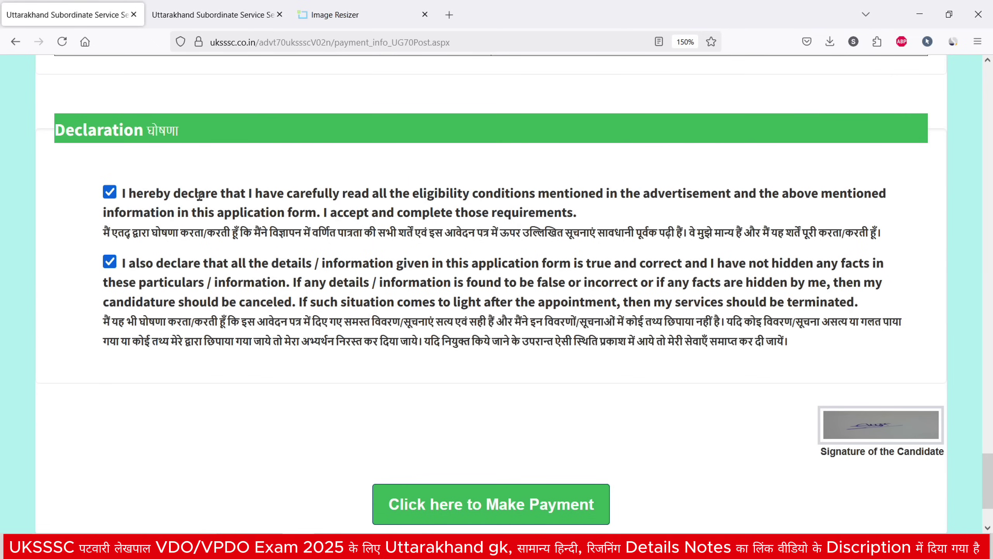
{"action": "scroll", "coordinate": [123, 209], "scroll_direction": "up", "scroll_amount": 3}
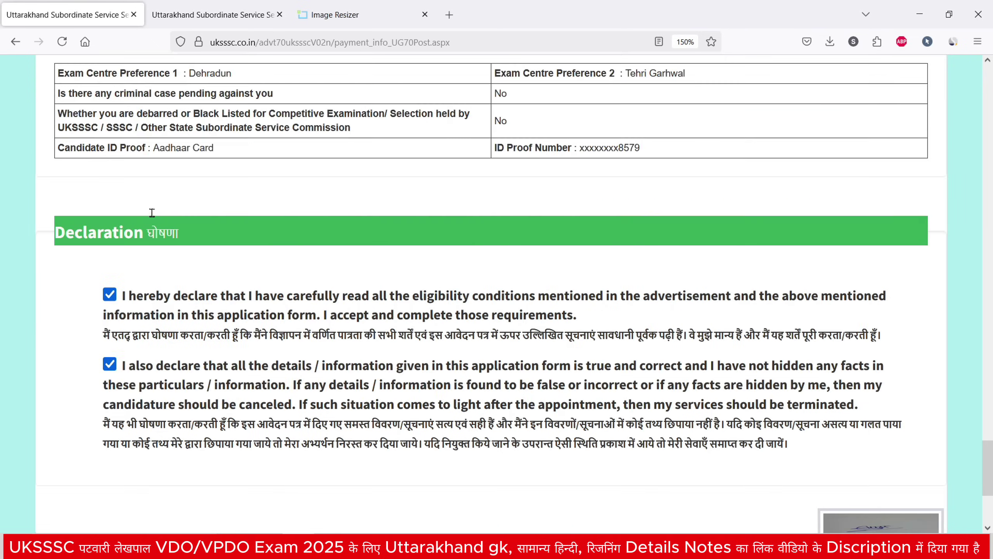
Proceed from the application summary to the fee payment and choose to pay now
{"action": "scroll", "coordinate": [167, 259], "scroll_direction": "down", "scroll_amount": 3}
{"action": "scroll", "coordinate": [288, 256], "scroll_direction": "down", "scroll_amount": 3}
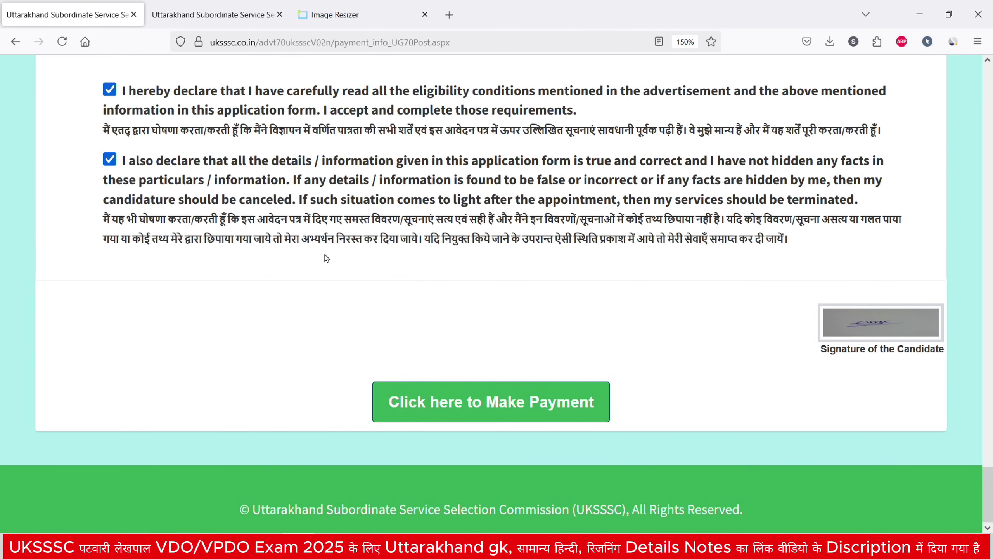
{"action": "left_click", "coordinate": [498, 409]}
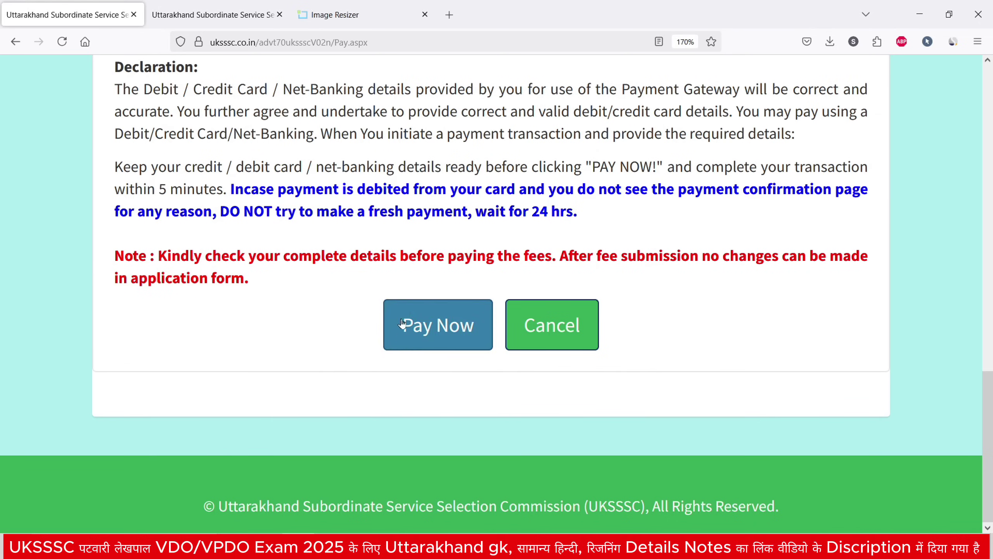
{"action": "left_click", "coordinate": [448, 335]}
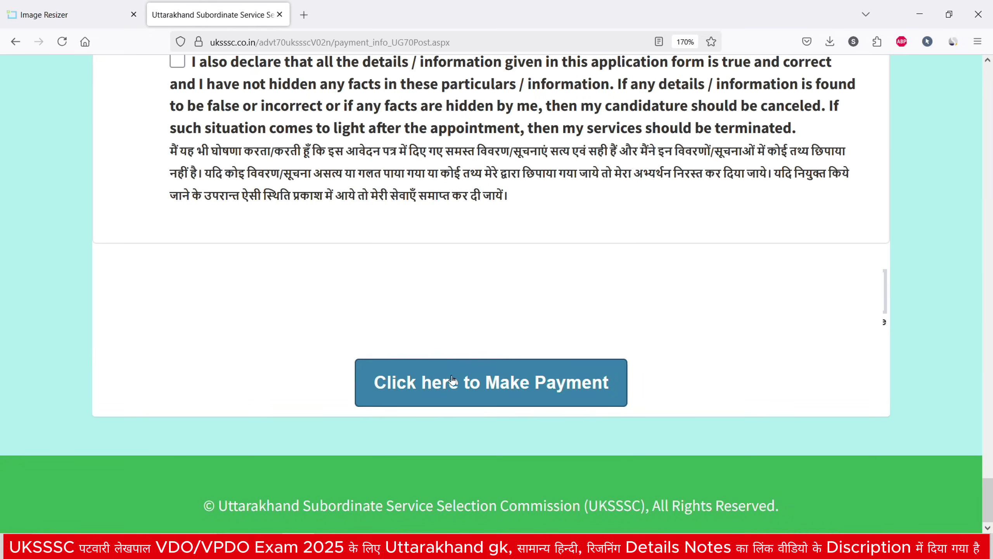